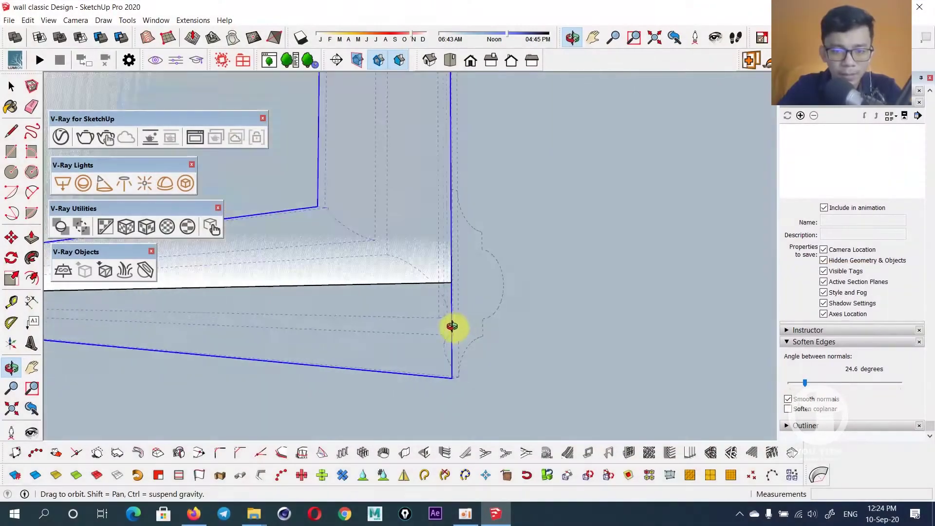
Copy the panel frame from its corner into the wall's second bay.
{"action": "key", "text": "space"}
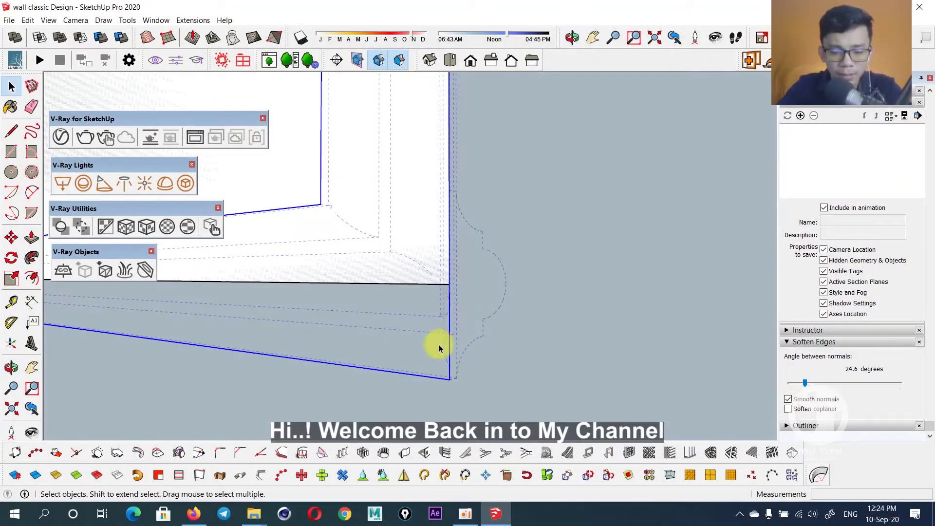
{"action": "key", "text": "m"}
{"action": "mouse_move", "coordinate": [439, 286]}
{"action": "middle_mouse_down"}
{"action": "mouse_move", "coordinate": [538, 486]}
{"action": "mouse_move", "coordinate": [447, 281]}
{"action": "middle_mouse_up"}
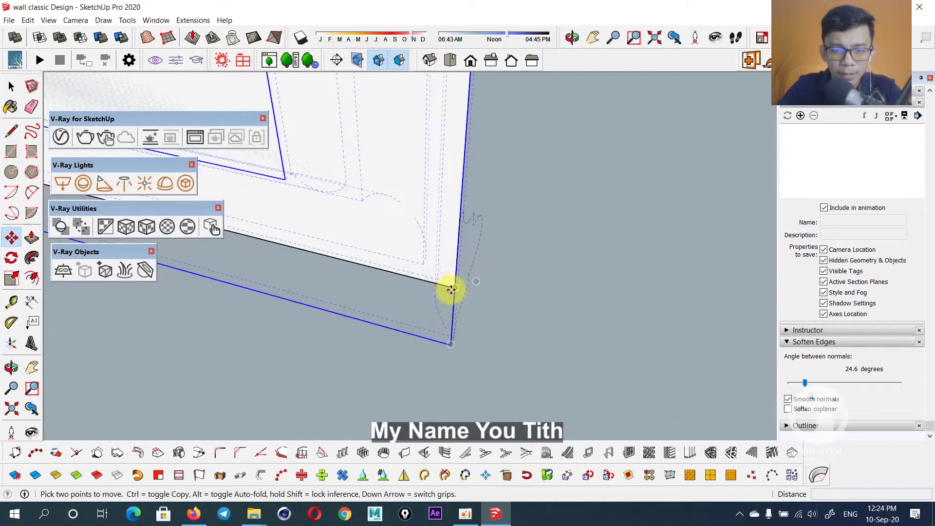
{"action": "left_click", "coordinate": [451, 289]}
{"action": "key", "text": "ctrl"}
{"action": "mouse_move", "coordinate": [350, 290]}
{"action": "middle_mouse_down"}
{"action": "mouse_move", "coordinate": [301, 273]}
{"action": "mouse_move", "coordinate": [607, 322]}
{"action": "mouse_move", "coordinate": [916, 408]}
{"action": "mouse_move", "coordinate": [544, 302]}
{"action": "mouse_move", "coordinate": [556, 294]}
{"action": "mouse_move", "coordinate": [472, 244]}
{"action": "mouse_move", "coordinate": [560, 326]}
{"action": "mouse_move", "coordinate": [244, 195]}
{"action": "mouse_move", "coordinate": [443, 305]}
{"action": "mouse_move", "coordinate": [470, 280]}
{"action": "mouse_move", "coordinate": [688, 254]}
{"action": "mouse_move", "coordinate": [473, 279]}
{"action": "middle_mouse_up"}
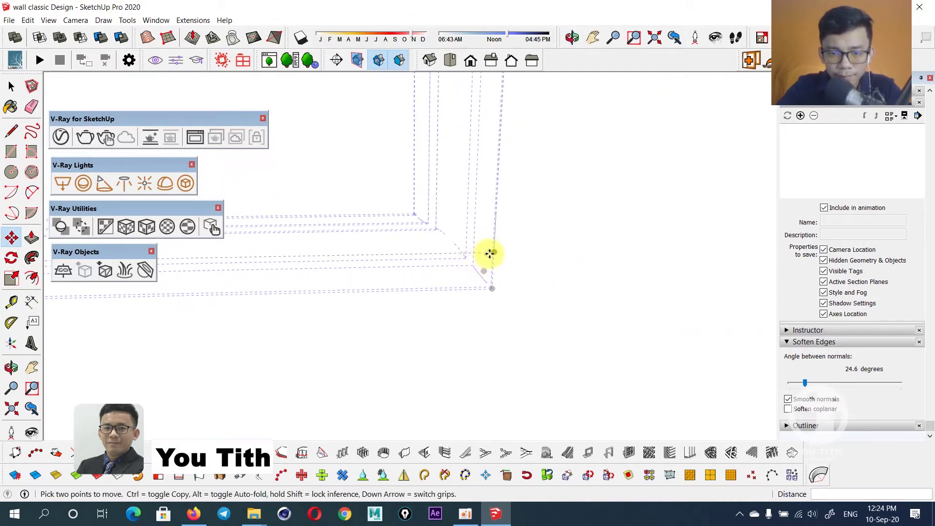
{"action": "mouse_move", "coordinate": [490, 234]}
{"action": "middle_mouse_down"}
{"action": "mouse_move", "coordinate": [503, 184]}
{"action": "mouse_move", "coordinate": [489, 197]}
{"action": "mouse_move", "coordinate": [483, 387]}
{"action": "middle_mouse_up"}
{"action": "scroll", "coordinate": [487, 291], "scroll_direction": "up", "scroll_amount": 3}
{"action": "scroll", "coordinate": [464, 320], "scroll_direction": "up", "scroll_amount": 2}
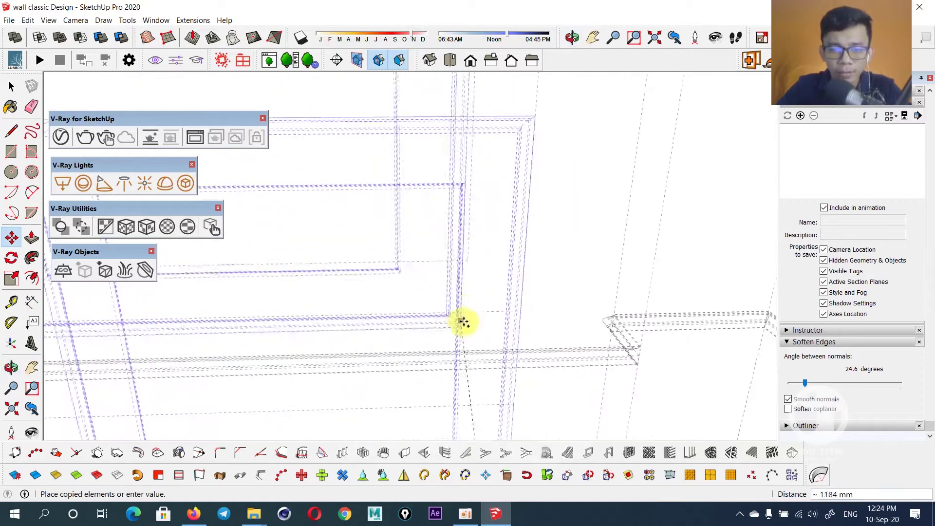
{"action": "left_click", "coordinate": [516, 317]}
Zoom and orbit out to view the whole panelled wall.
{"action": "scroll", "coordinate": [511, 324], "scroll_direction": "up", "scroll_amount": 2}
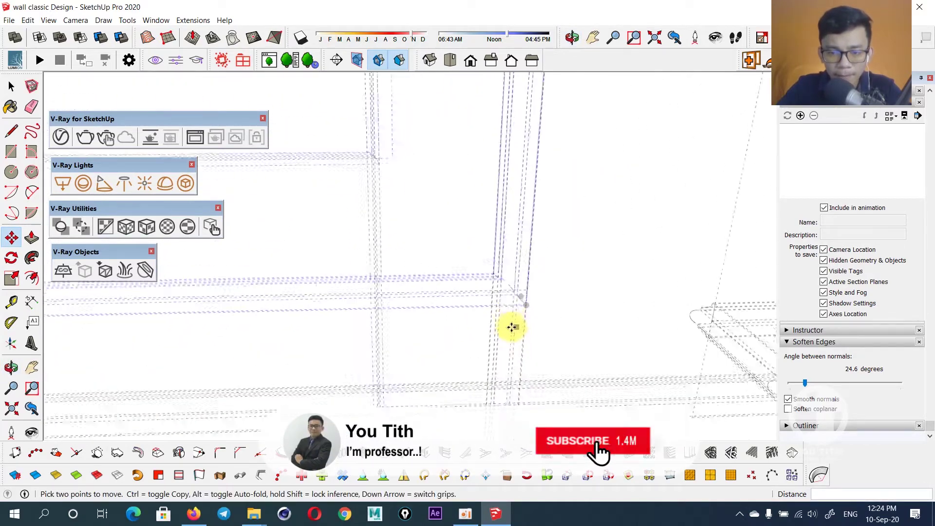
{"action": "scroll", "coordinate": [517, 312], "scroll_direction": "up", "scroll_amount": 2}
{"action": "scroll", "coordinate": [378, 318], "scroll_direction": "down", "scroll_amount": 3}
{"action": "scroll", "coordinate": [374, 313], "scroll_direction": "down", "scroll_amount": 2}
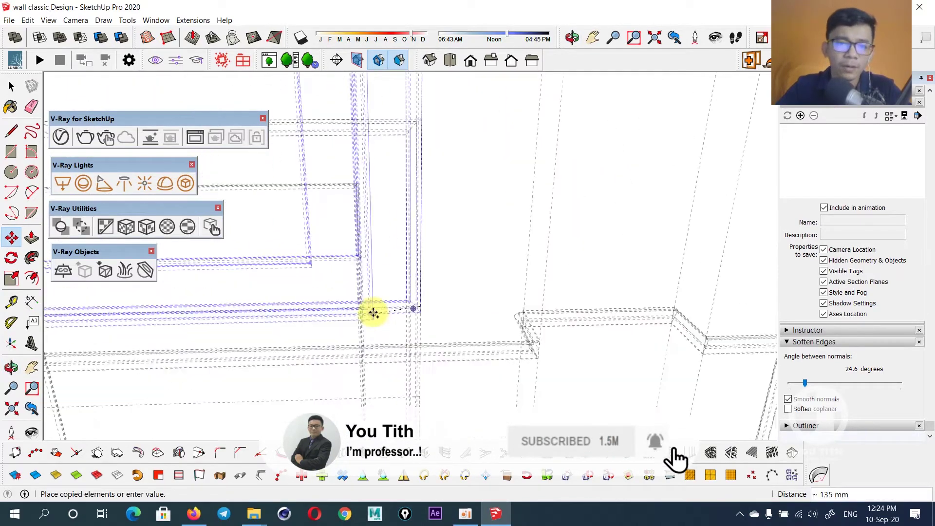
{"action": "scroll", "coordinate": [367, 309], "scroll_direction": "down", "scroll_amount": 2}
{"action": "key", "text": "space"}
{"action": "mouse_move", "coordinate": [541, 278]}
{"action": "middle_mouse_down"}
{"action": "mouse_move", "coordinate": [507, 291]}
{"action": "mouse_move", "coordinate": [254, 234]}
{"action": "middle_mouse_up"}
Make the left door's lower frame unique with Make Unique.
{"action": "middle_click_drag", "start_coordinate": [644, 202], "coordinate": [512, 318]}
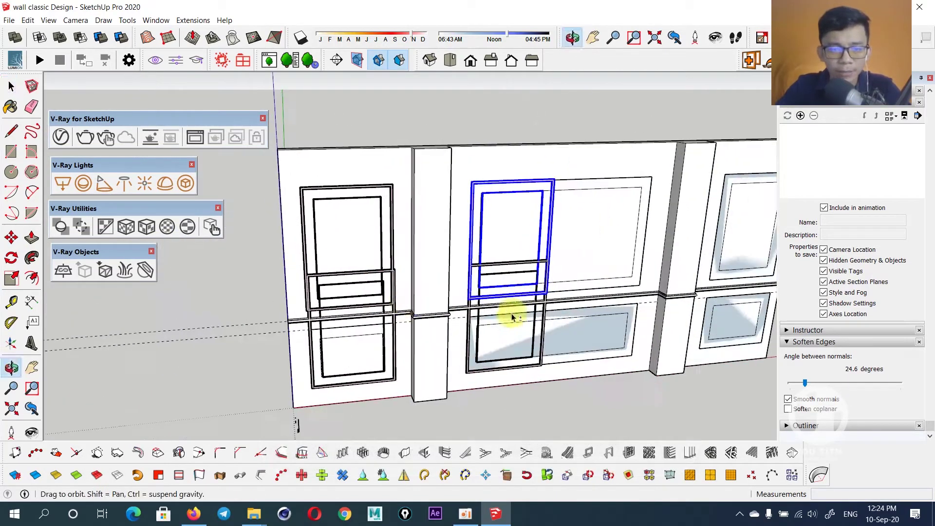
{"action": "middle_click_drag", "start_coordinate": [370, 293], "coordinate": [302, 309]}
{"action": "scroll", "coordinate": [357, 262], "scroll_direction": "up", "scroll_amount": 3}
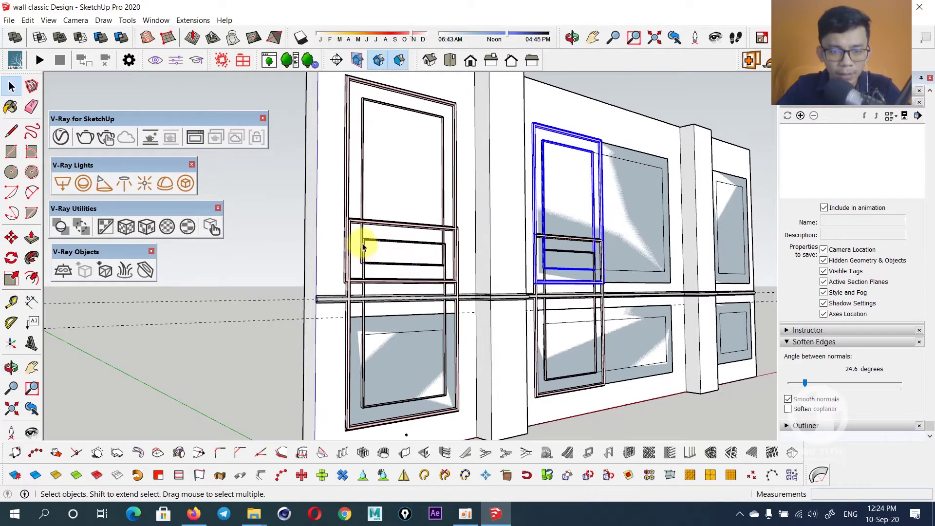
{"action": "left_click", "coordinate": [364, 242]}
{"action": "left_click", "coordinate": [348, 312]}
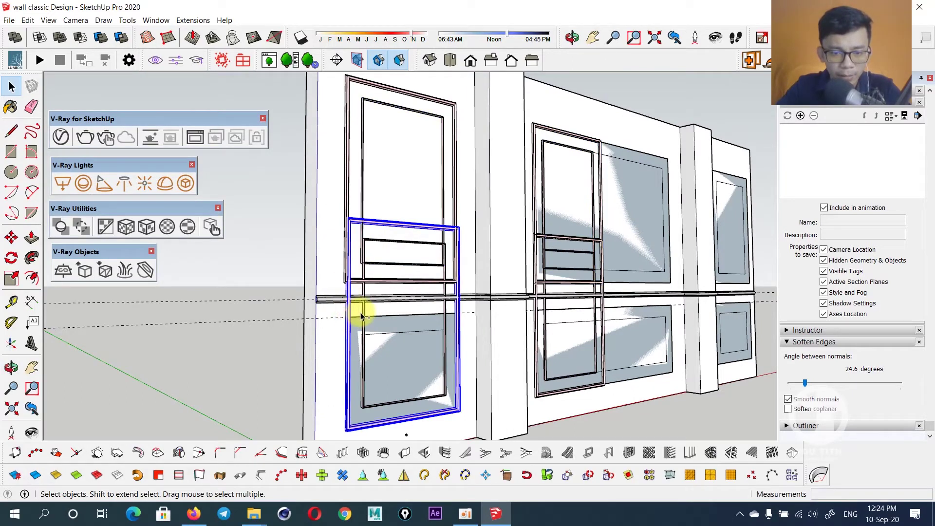
{"action": "right_click", "coordinate": [363, 314]}
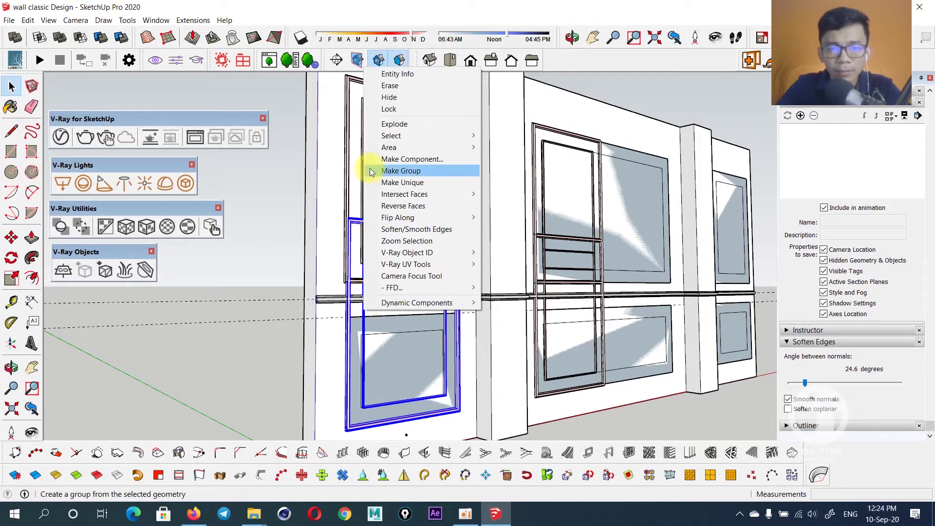
{"action": "left_click", "coordinate": [398, 183]}
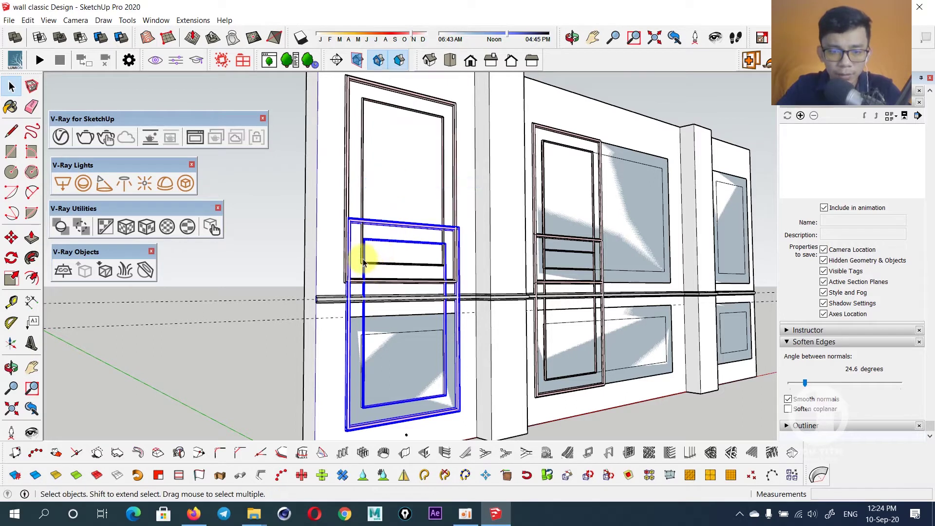
Open the unique lower door frame for editing in a close frontal view.
{"action": "double_click", "coordinate": [363, 261]}
{"action": "scroll", "coordinate": [360, 254], "scroll_direction": "down", "scroll_amount": 3}
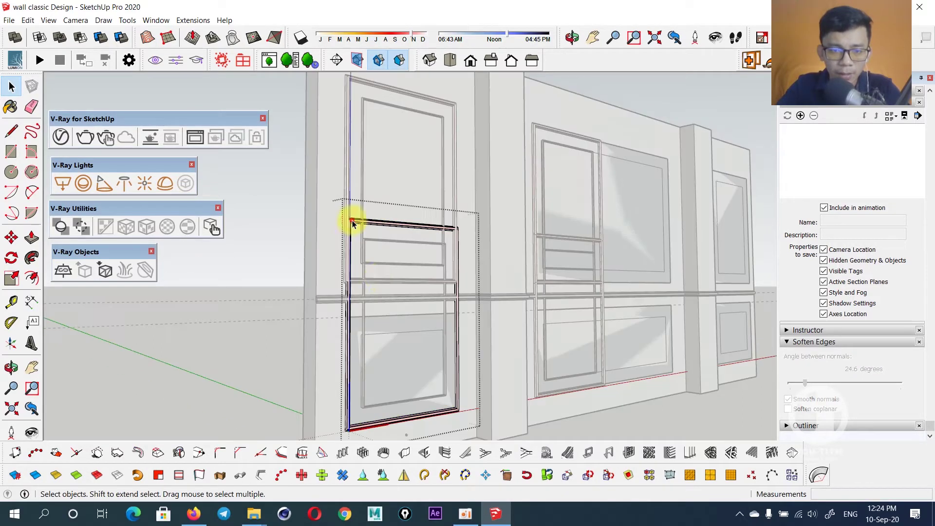
{"action": "scroll", "coordinate": [355, 219], "scroll_direction": "up", "scroll_amount": 5}
{"action": "mouse_move", "coordinate": [268, 282]}
{"action": "middle_mouse_down", "text": "shift"}
{"action": "mouse_move", "coordinate": [339, 244]}
{"action": "mouse_move", "coordinate": [385, 244]}
{"action": "middle_mouse_up", "text": "shift"}
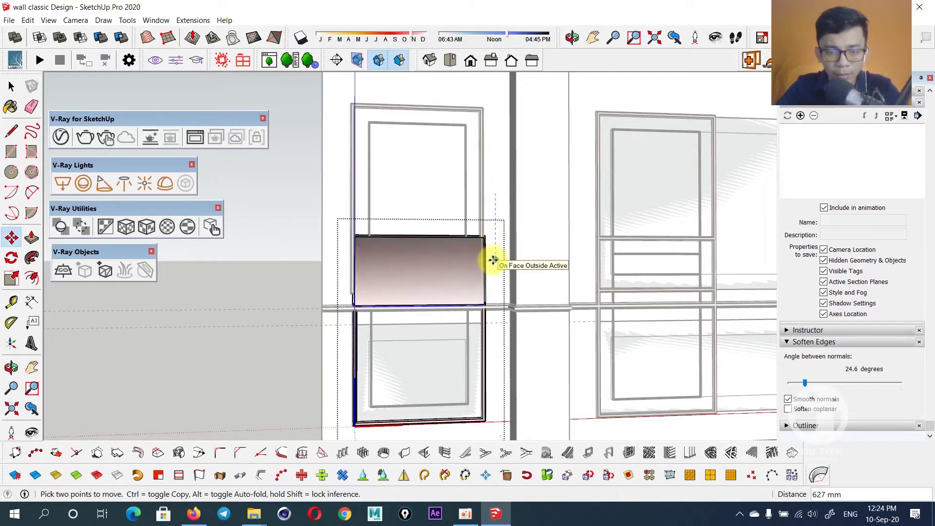
Move the frame's top rail to a new height to resize the frame.
{"action": "key", "text": "space"}
{"action": "left_click_drag", "start_coordinate": [461, 265], "coordinate": [509, 273]}
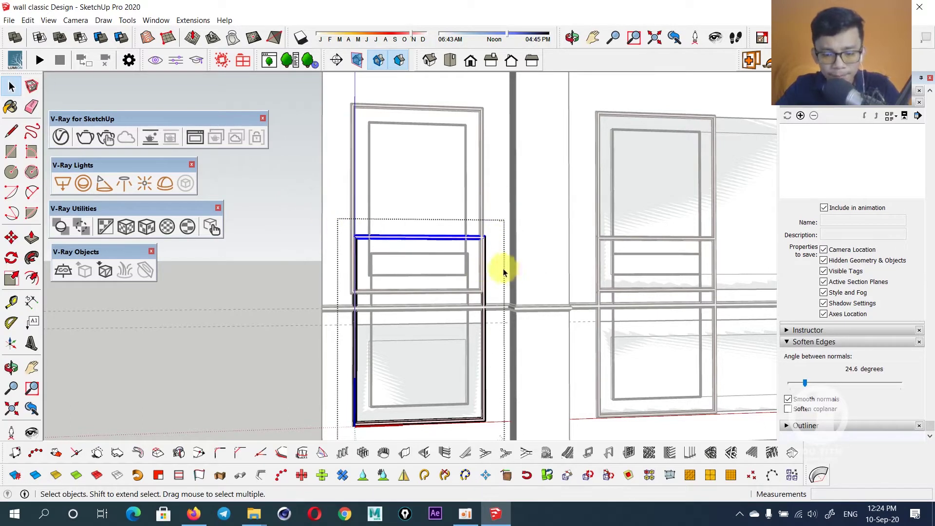
{"action": "key", "text": "m"}
{"action": "left_click", "coordinate": [503, 163]}
{"action": "middle_click_drag", "start_coordinate": [505, 215], "coordinate": [375, 244]}
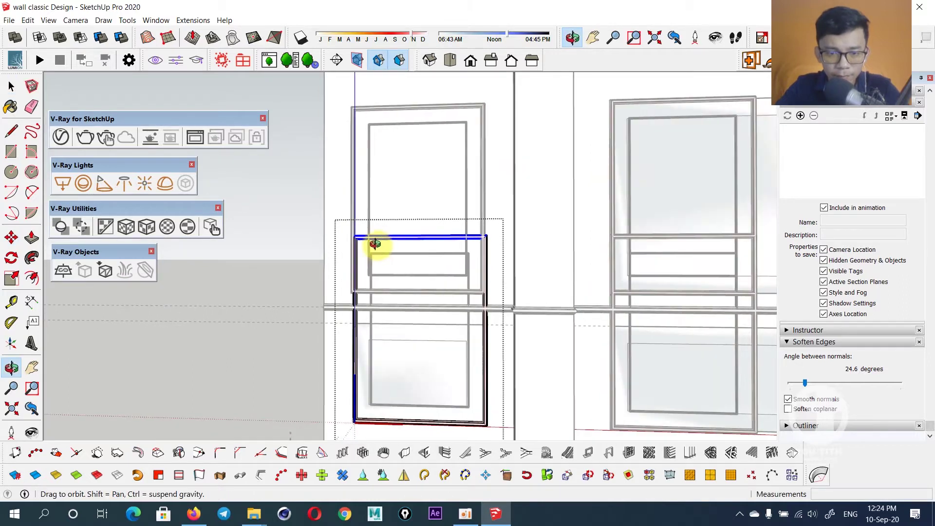
{"action": "left_click_drag", "start_coordinate": [526, 280], "coordinate": [487, 265]}
{"action": "scroll", "coordinate": [487, 264], "scroll_direction": "up", "scroll_amount": 5}
{"action": "key", "text": "m"}
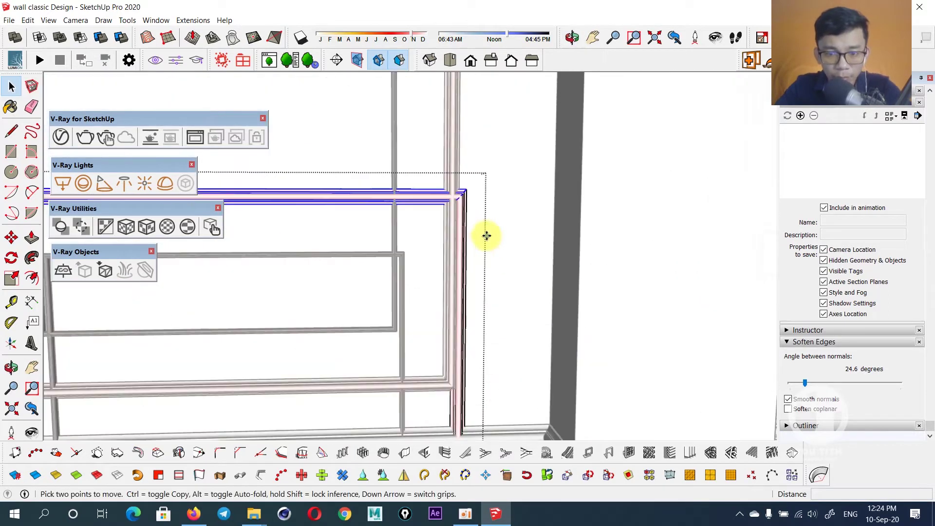
{"action": "scroll", "coordinate": [487, 235], "scroll_direction": "up", "scroll_amount": 2}
{"action": "left_click", "coordinate": [465, 183]}
{"action": "left_click", "coordinate": [459, 285]}
{"action": "middle_click_drag", "start_coordinate": [460, 292], "coordinate": [762, 340]}
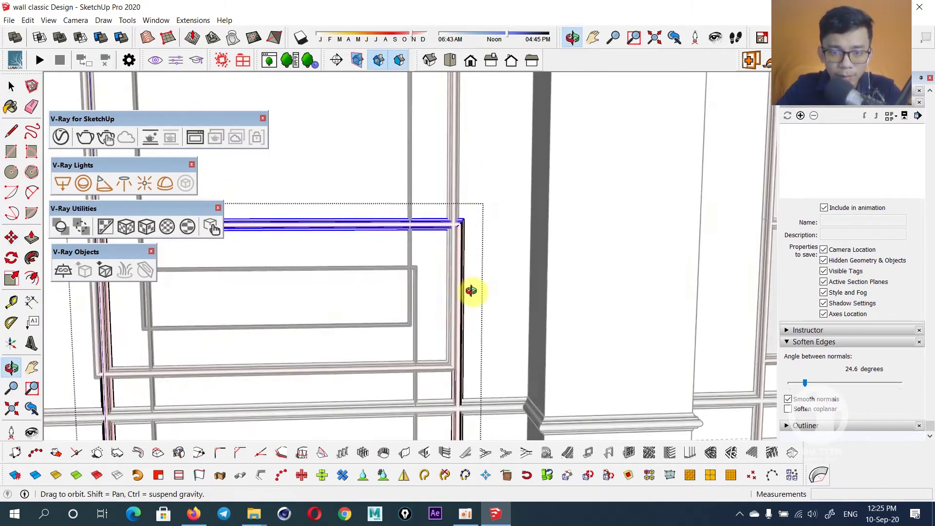
Set Soften Edges on the frame molding to 13.5 degrees.
{"action": "key", "text": "space"}
{"action": "mouse_move", "coordinate": [383, 288]}
{"action": "middle_mouse_down"}
{"action": "mouse_move", "coordinate": [261, 255]}
{"action": "mouse_move", "coordinate": [302, 224]}
{"action": "mouse_move", "coordinate": [328, 250]}
{"action": "mouse_move", "coordinate": [414, 249]}
{"action": "mouse_move", "coordinate": [365, 278]}
{"action": "mouse_move", "coordinate": [453, 334]}
{"action": "mouse_move", "coordinate": [279, 165]}
{"action": "middle_mouse_up"}
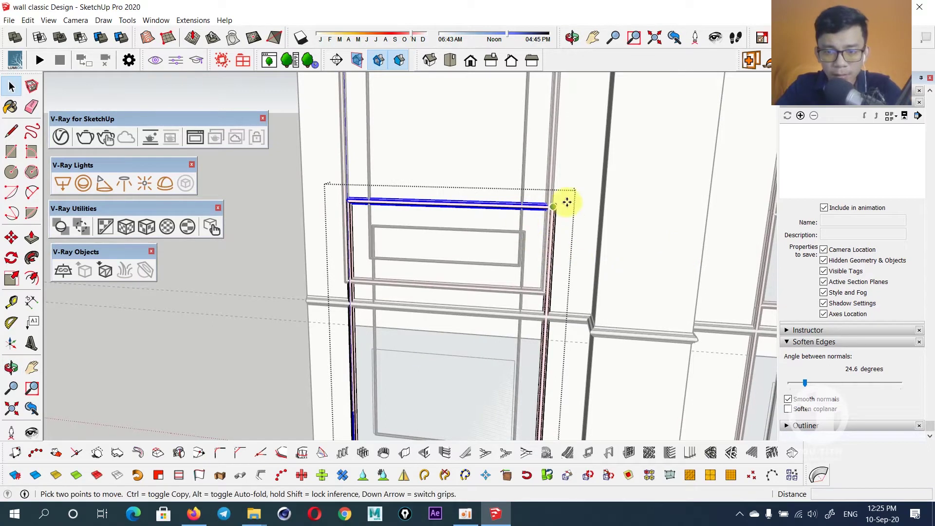
{"action": "key", "text": "space"}
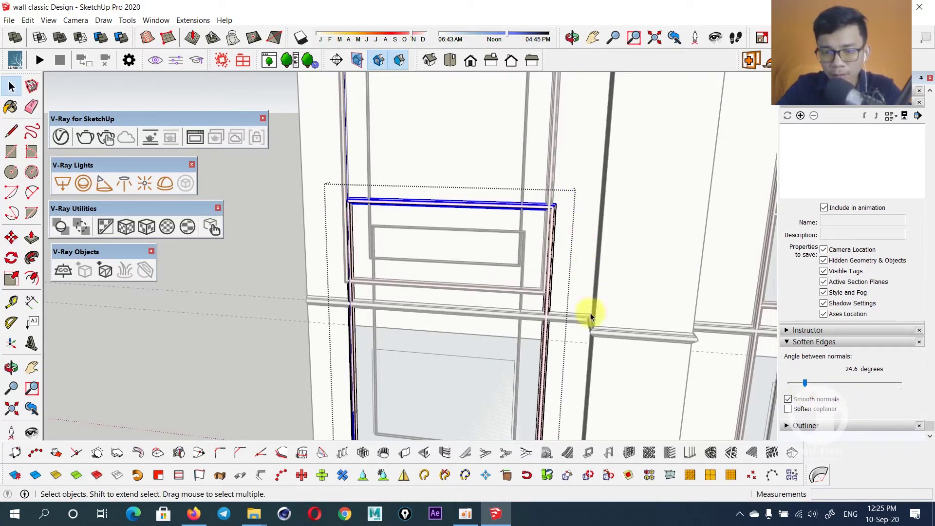
{"action": "left_click", "coordinate": [551, 242]}
{"action": "left_click_drag", "start_coordinate": [806, 383], "coordinate": [799, 372]}
{"action": "scroll", "coordinate": [429, 209], "scroll_direction": "up", "scroll_amount": 2}
Move the frame's top edge downward to a lower height.
{"action": "left_click", "coordinate": [300, 194]}
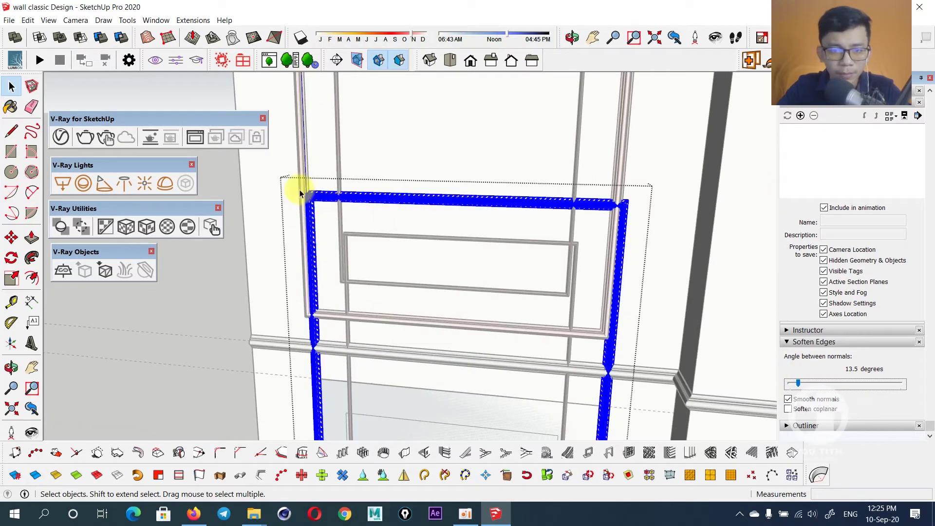
{"action": "left_click_drag", "start_coordinate": [437, 214], "coordinate": [678, 249]}
{"action": "key", "text": "m"}
{"action": "left_click", "coordinate": [659, 229]}
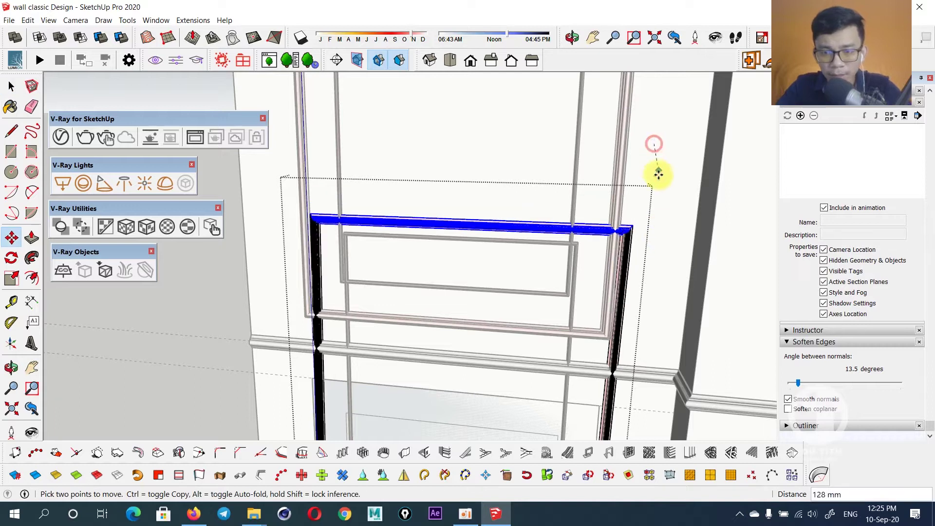
{"action": "middle_click_drag", "start_coordinate": [648, 236], "coordinate": [648, 119]}
{"action": "left_click", "coordinate": [631, 217]}
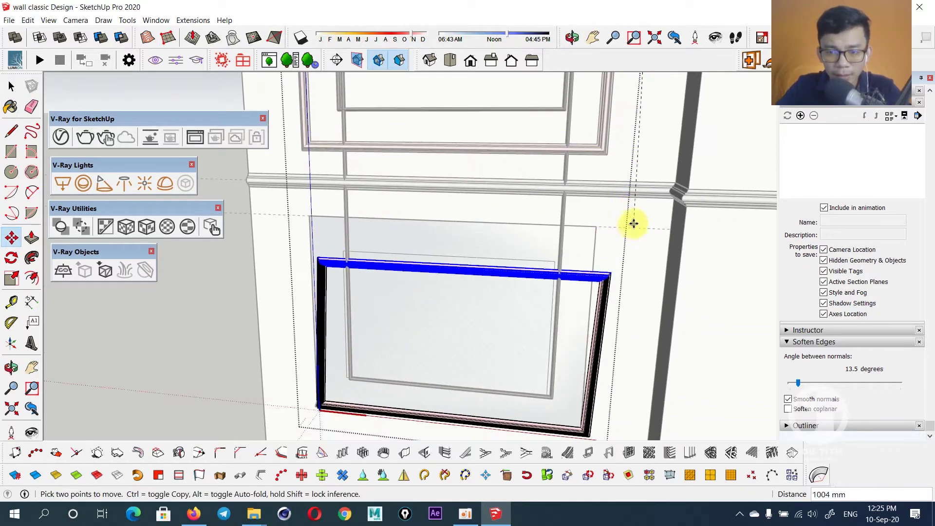
{"action": "scroll", "coordinate": [604, 274], "scroll_direction": "up", "scroll_amount": 3}
{"action": "middle_click_drag", "start_coordinate": [604, 275], "coordinate": [582, 301]}
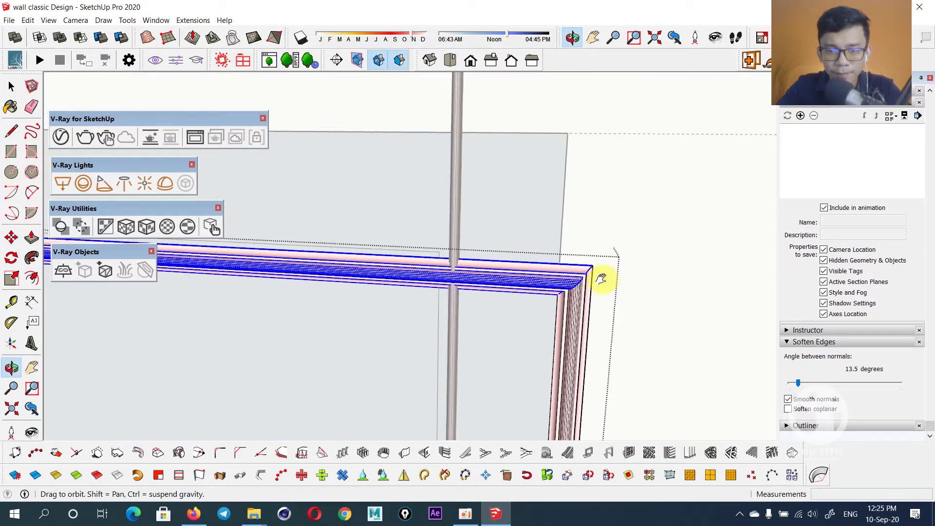
Drop the frame's top corner lower along the blue axis.
{"action": "left_click", "coordinate": [639, 261]}
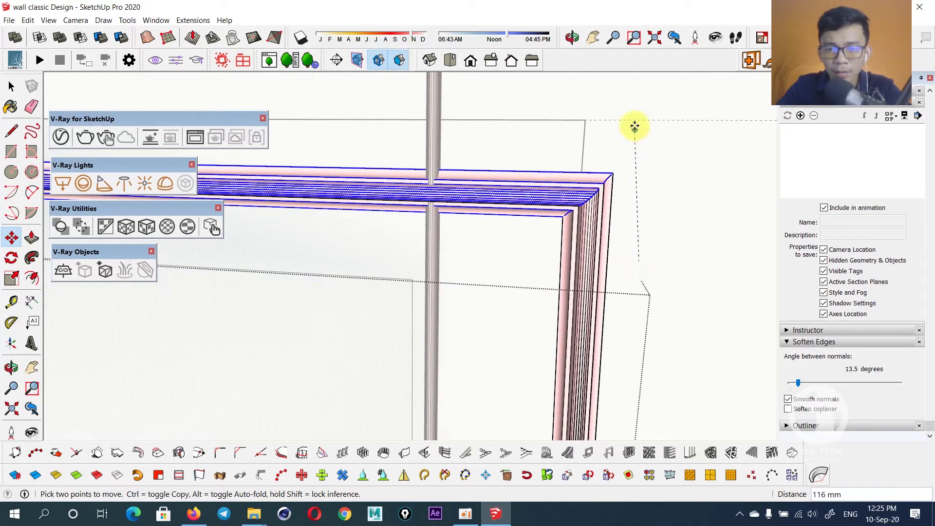
{"action": "key", "text": "space"}
{"action": "key", "text": "m"}
{"action": "scroll", "coordinate": [629, 229], "scroll_direction": "down", "scroll_amount": 2}
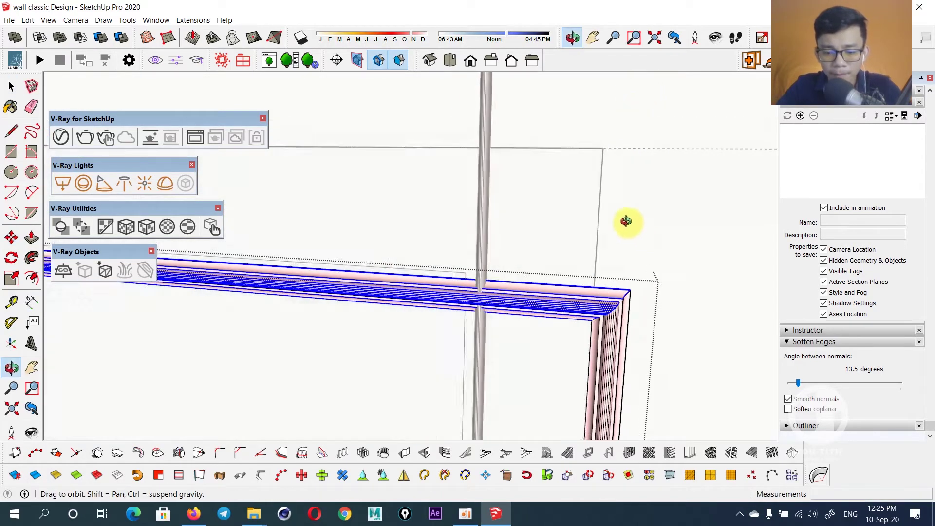
{"action": "scroll", "coordinate": [641, 256], "scroll_direction": "down", "scroll_amount": 3}
{"action": "scroll", "coordinate": [645, 257], "scroll_direction": "down", "scroll_amount": 3}
{"action": "scroll", "coordinate": [617, 309], "scroll_direction": "down", "scroll_amount": 3}
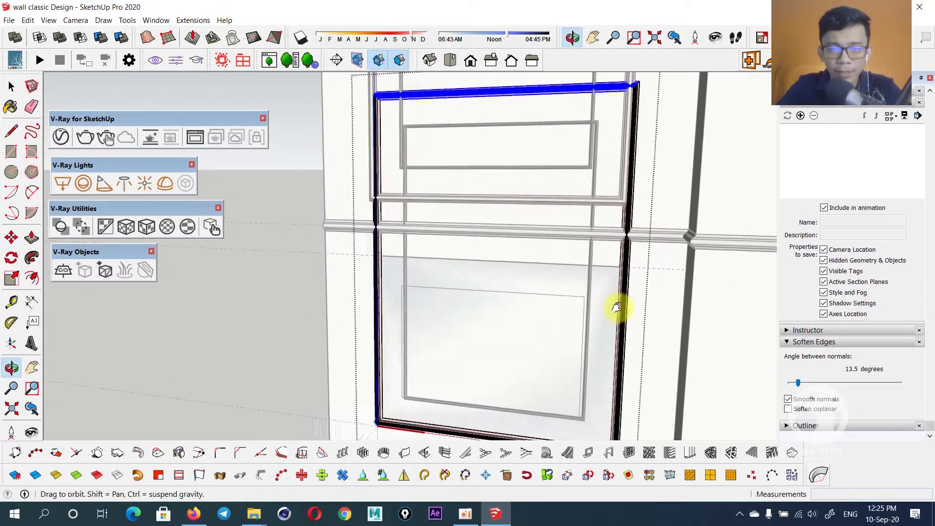
{"action": "scroll", "coordinate": [611, 286], "scroll_direction": "down", "scroll_amount": 2}
{"action": "scroll", "coordinate": [657, 114], "scroll_direction": "up", "scroll_amount": 3}
{"action": "left_click", "coordinate": [657, 114]}
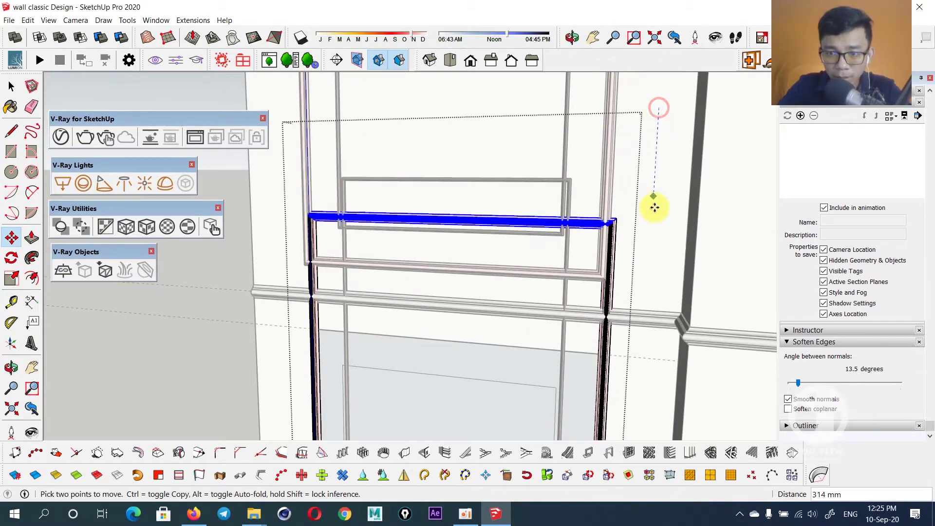
{"action": "left_click", "coordinate": [643, 341]}
Nudge the top rail further down in small steps below the wall molding.
{"action": "scroll", "coordinate": [642, 354], "scroll_direction": "up", "scroll_amount": 3}
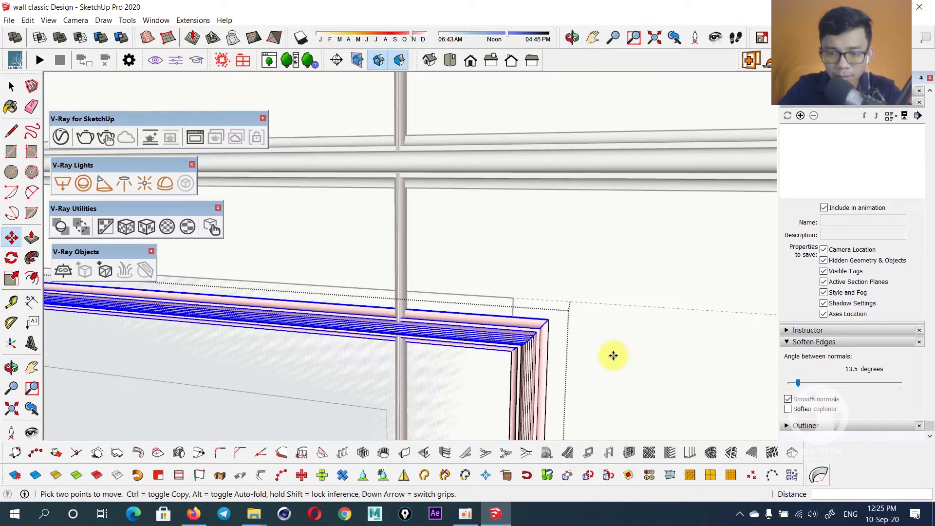
{"action": "scroll", "coordinate": [612, 355], "scroll_direction": "up", "scroll_amount": 2}
{"action": "left_click", "coordinate": [609, 350]}
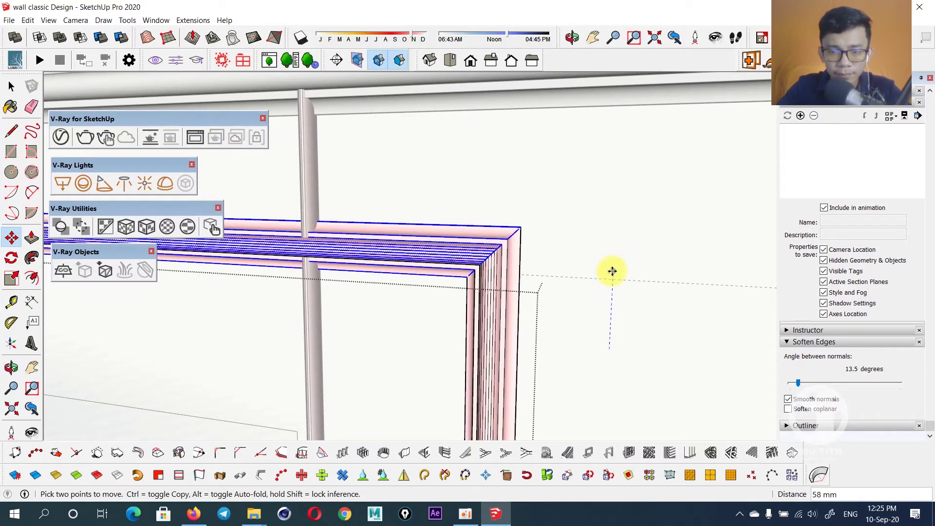
{"action": "mouse_move", "coordinate": [580, 320]}
{"action": "middle_mouse_down"}
{"action": "mouse_move", "coordinate": [632, 286]}
{"action": "mouse_move", "coordinate": [660, 150]}
{"action": "mouse_move", "coordinate": [647, 247]}
{"action": "middle_mouse_up"}
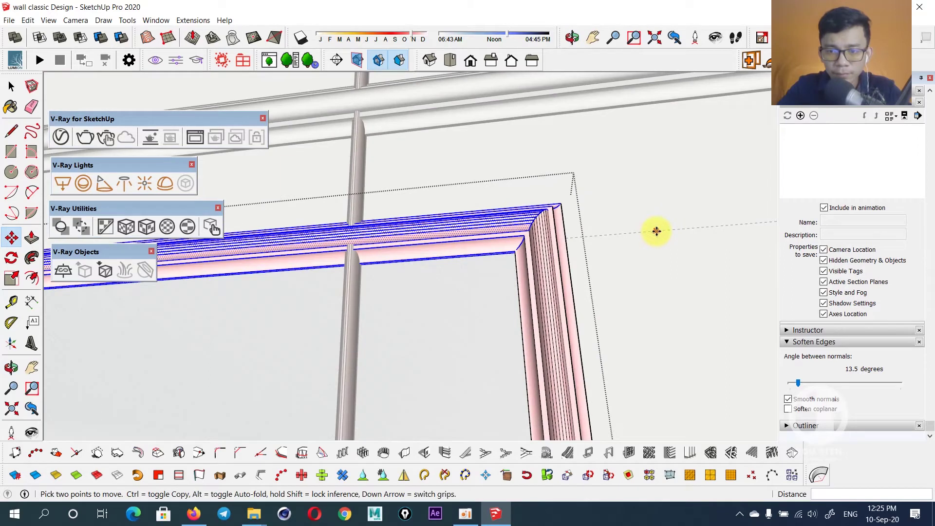
{"action": "left_click", "coordinate": [656, 231]}
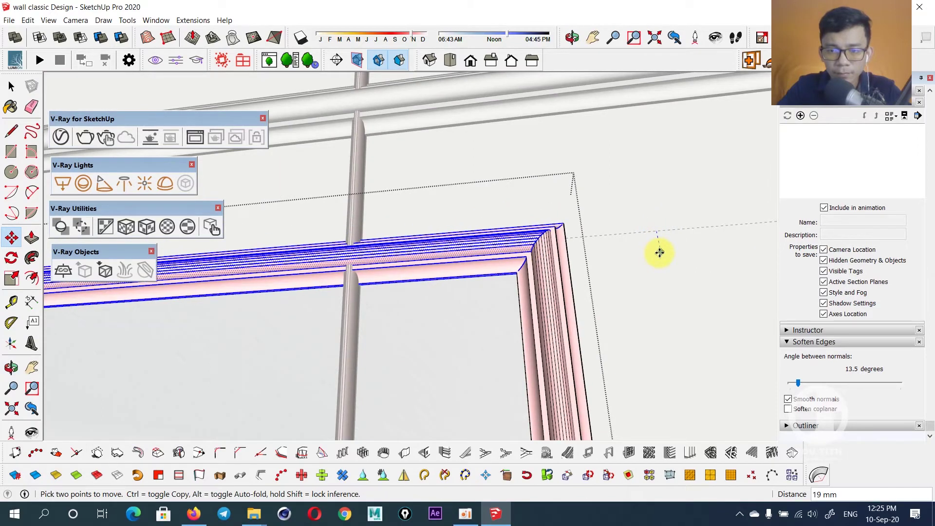
{"action": "mouse_move", "coordinate": [658, 247]}
{"action": "middle_mouse_down"}
{"action": "mouse_move", "coordinate": [560, 349]}
{"action": "mouse_move", "coordinate": [579, 334]}
{"action": "middle_mouse_up"}
Set Soften Edges on the frame molding to 9.5 degrees.
{"action": "key", "text": "space"}
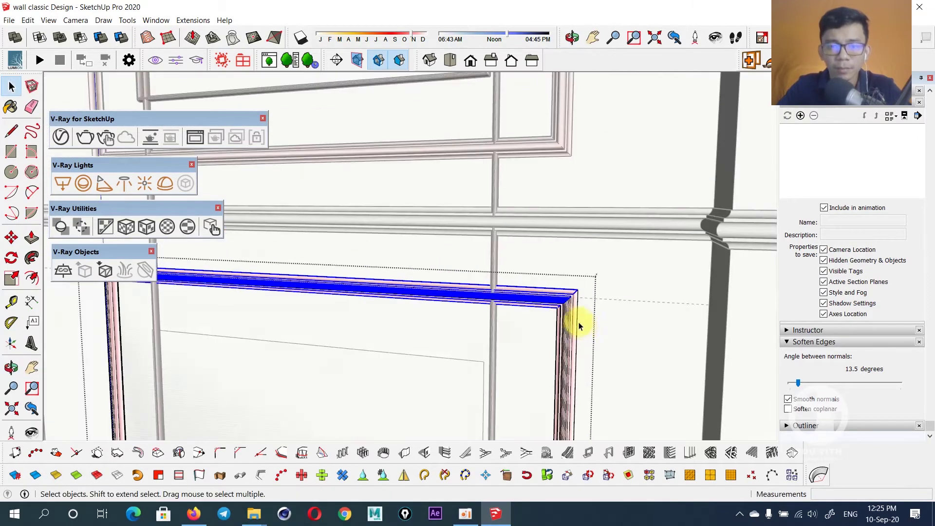
{"action": "scroll", "coordinate": [565, 312], "scroll_direction": "down", "scroll_amount": 3}
{"action": "left_click", "coordinate": [531, 290]}
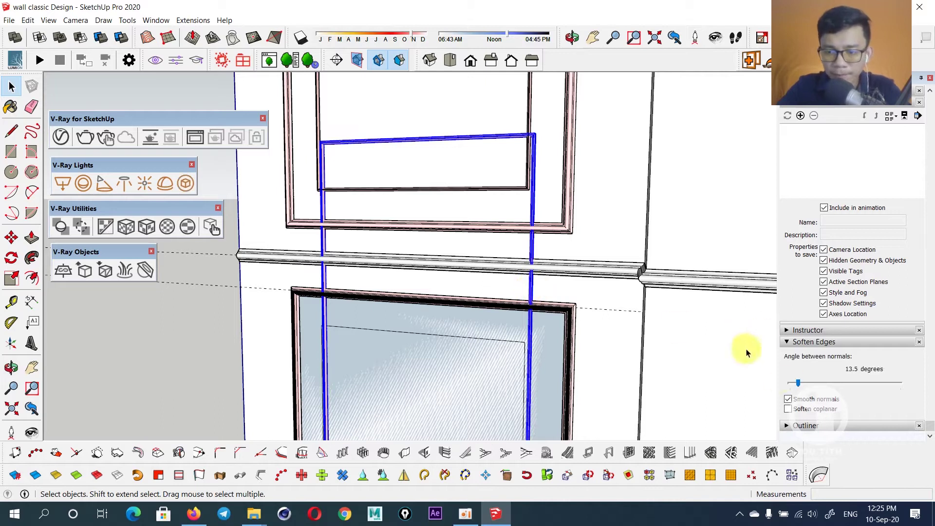
{"action": "left_click_drag", "start_coordinate": [799, 385], "coordinate": [811, 385]}
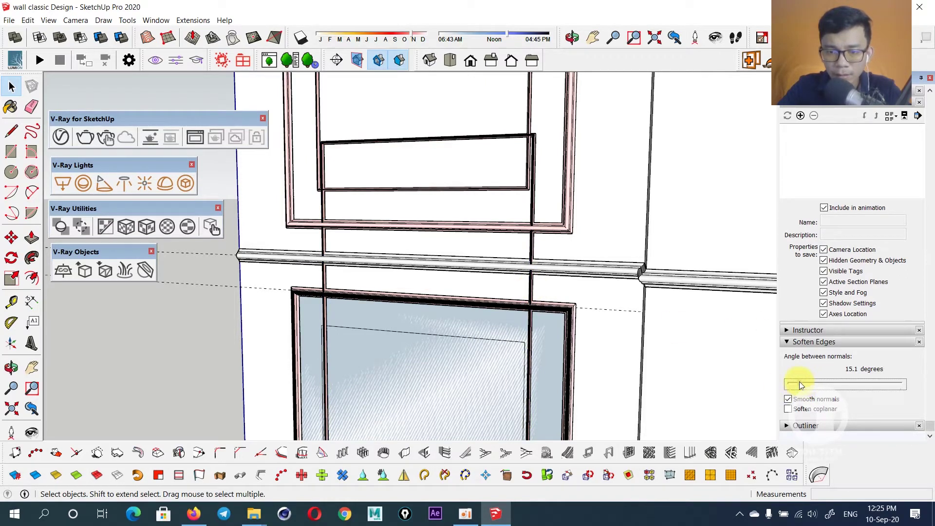
Move the inner frame down onto the lower wall panel.
{"action": "middle_click_drag", "start_coordinate": [412, 251], "coordinate": [543, 257]}
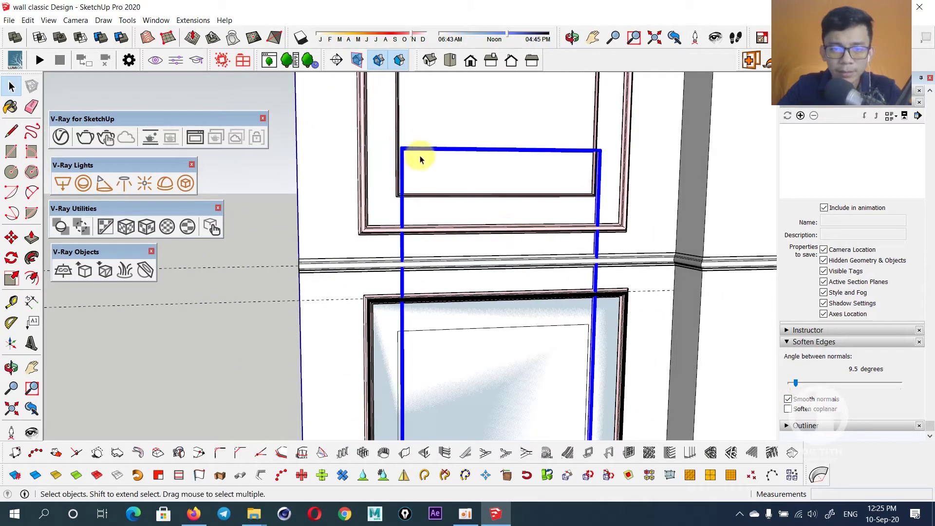
{"action": "key", "text": "m"}
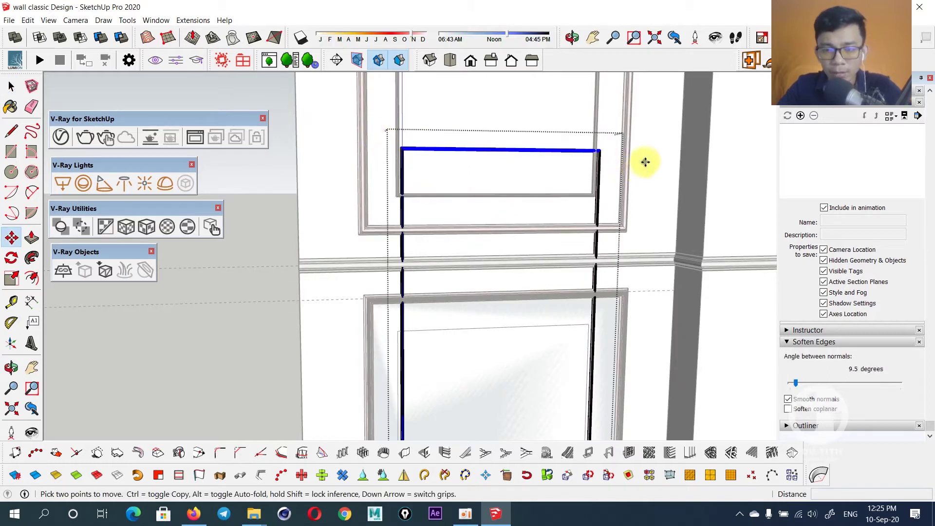
{"action": "left_click", "coordinate": [650, 141]}
{"action": "scroll", "coordinate": [658, 317], "scroll_direction": "up", "scroll_amount": 1}
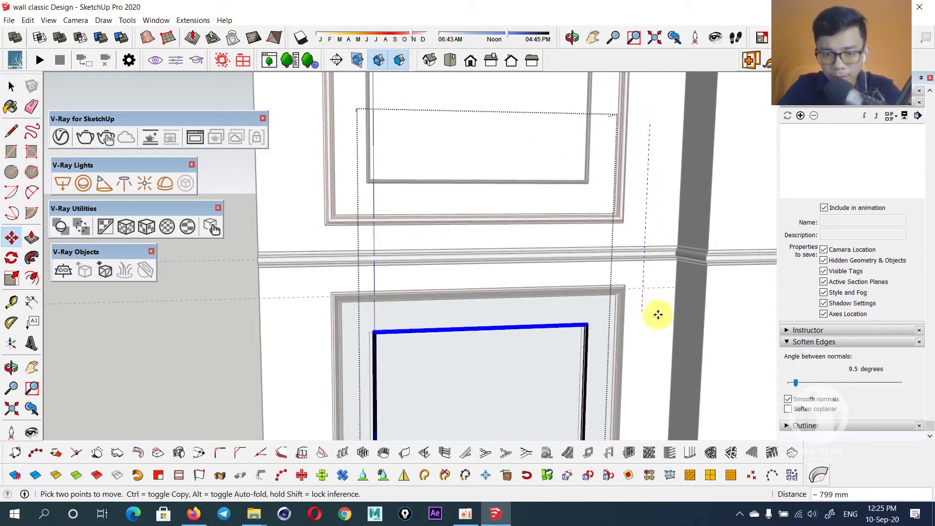
{"action": "left_click", "coordinate": [657, 314]}
{"action": "scroll", "coordinate": [615, 281], "scroll_direction": "down", "scroll_amount": 4}
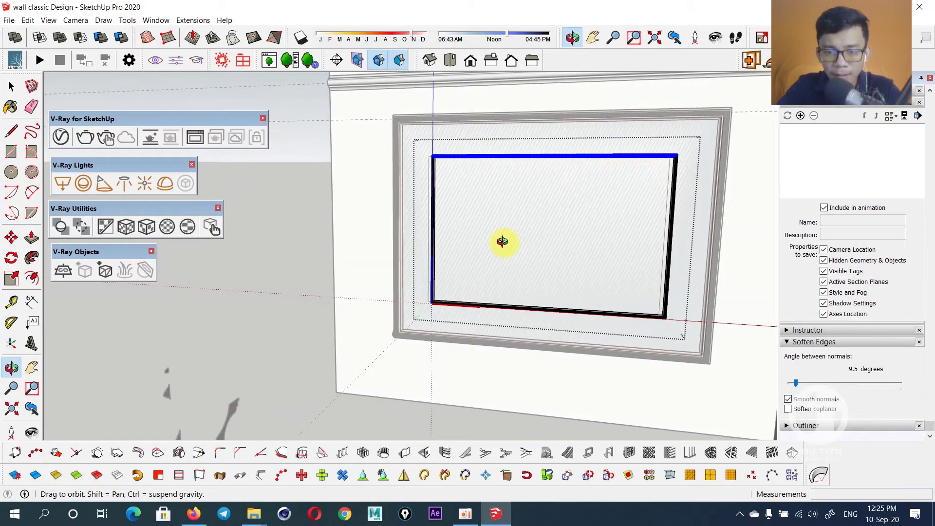
Shift the lower panel frame 22 mm.
{"action": "scroll", "coordinate": [583, 206], "scroll_direction": "up", "scroll_amount": 3}
{"action": "mouse_move", "coordinate": [600, 259]}
{"action": "middle_mouse_down"}
{"action": "mouse_move", "coordinate": [551, 234]}
{"action": "mouse_move", "coordinate": [447, 241]}
{"action": "middle_mouse_up"}
{"action": "key", "text": "space"}
{"action": "scroll", "coordinate": [571, 241], "scroll_direction": "down", "scroll_amount": 3}
{"action": "left_click", "coordinate": [461, 215]}
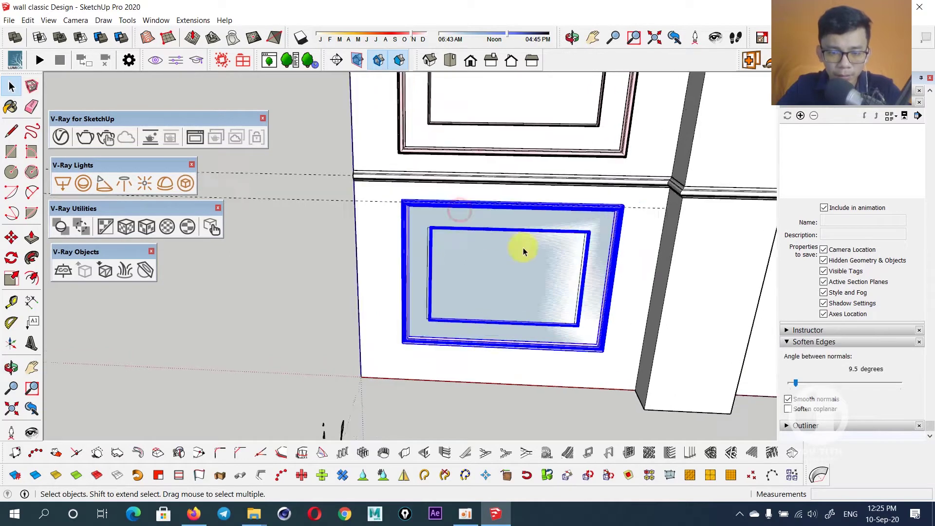
{"action": "key", "text": "m"}
{"action": "scroll", "coordinate": [536, 253], "scroll_direction": "up", "scroll_amount": 4}
{"action": "scroll", "coordinate": [570, 244], "scroll_direction": "up", "scroll_amount": 2}
{"action": "scroll", "coordinate": [533, 197], "scroll_direction": "down", "scroll_amount": 3}
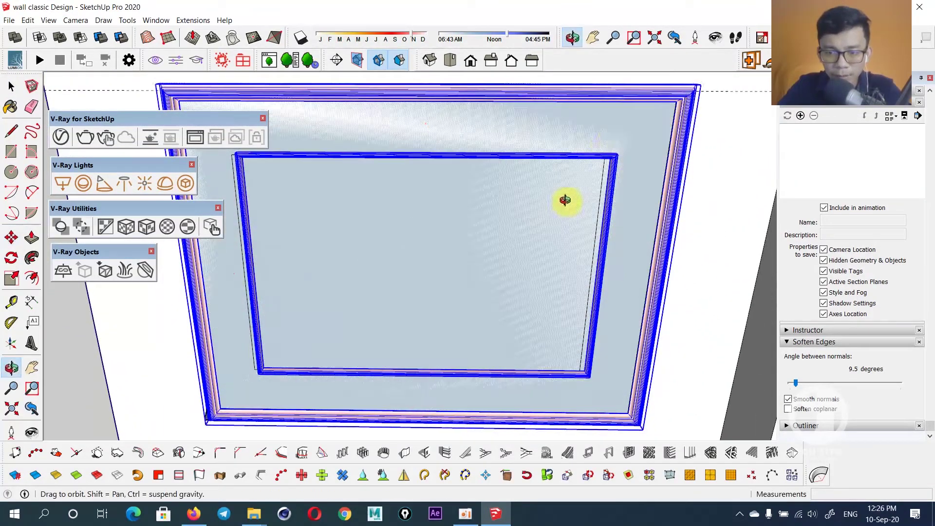
{"action": "left_click", "coordinate": [620, 138]}
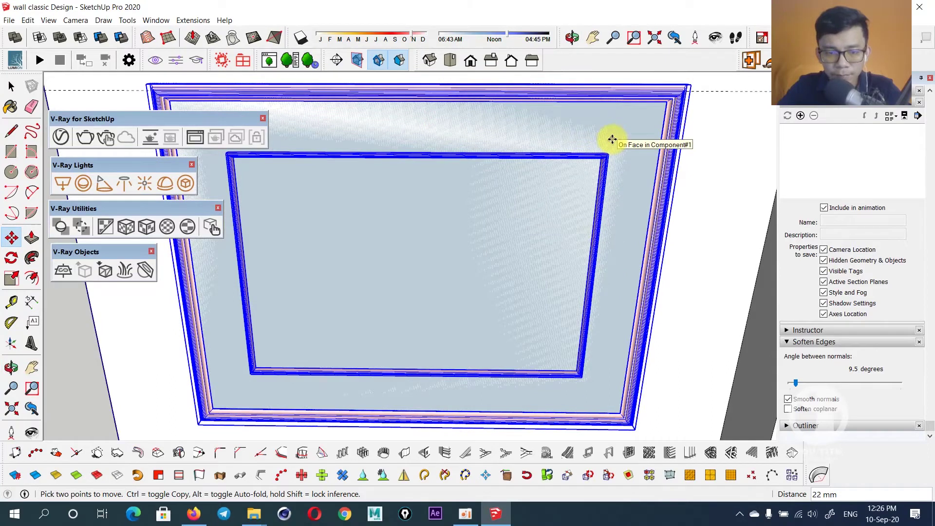
{"action": "left_click", "coordinate": [613, 140]}
{"action": "key", "text": "space"}
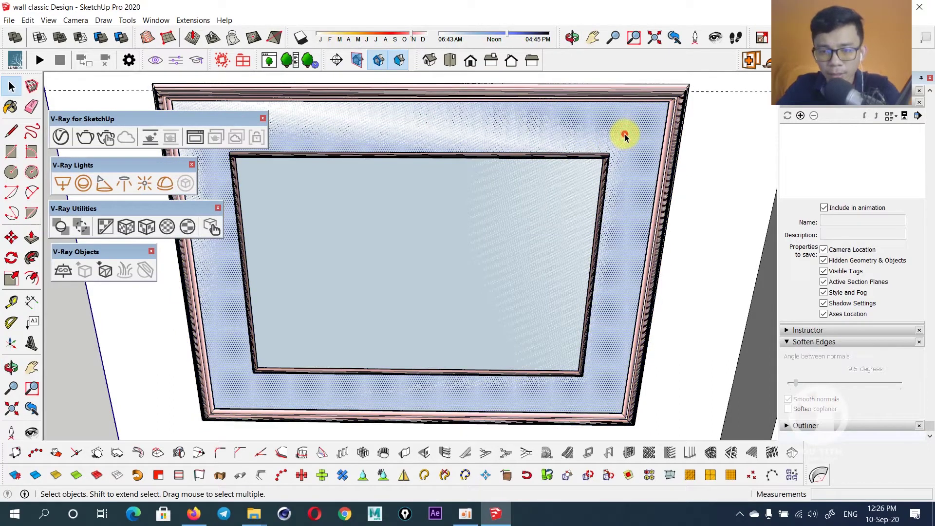
Soften the outer and inner panel moldings' edges at 57.1 degrees.
{"action": "left_click", "coordinate": [625, 137]}
{"action": "scroll", "coordinate": [567, 204], "scroll_direction": "down", "scroll_amount": 3}
{"action": "scroll", "coordinate": [528, 225], "scroll_direction": "down", "scroll_amount": 2}
{"action": "mouse_move", "coordinate": [497, 257]}
{"action": "middle_mouse_down"}
{"action": "mouse_move", "coordinate": [630, 192]}
{"action": "mouse_move", "coordinate": [617, 372]}
{"action": "middle_mouse_up"}
{"action": "scroll", "coordinate": [492, 220], "scroll_direction": "up", "scroll_amount": 3}
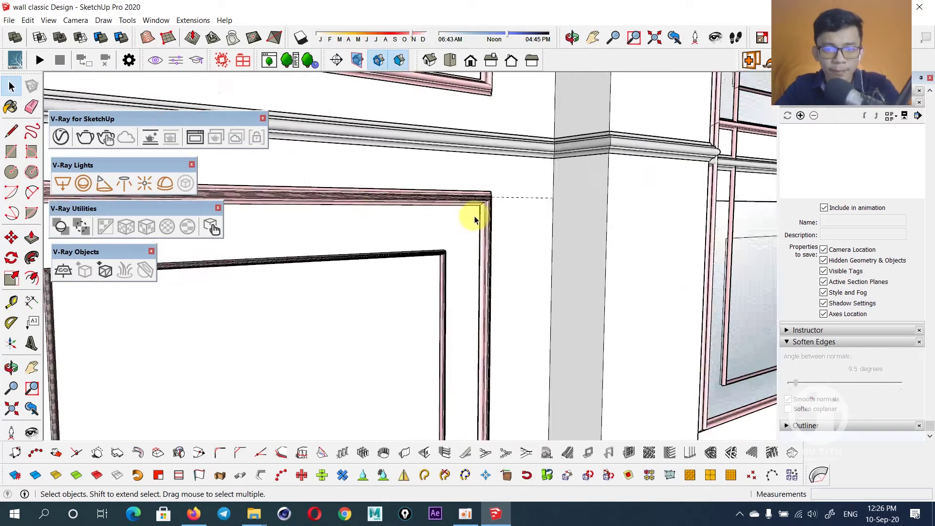
{"action": "left_click", "coordinate": [485, 198]}
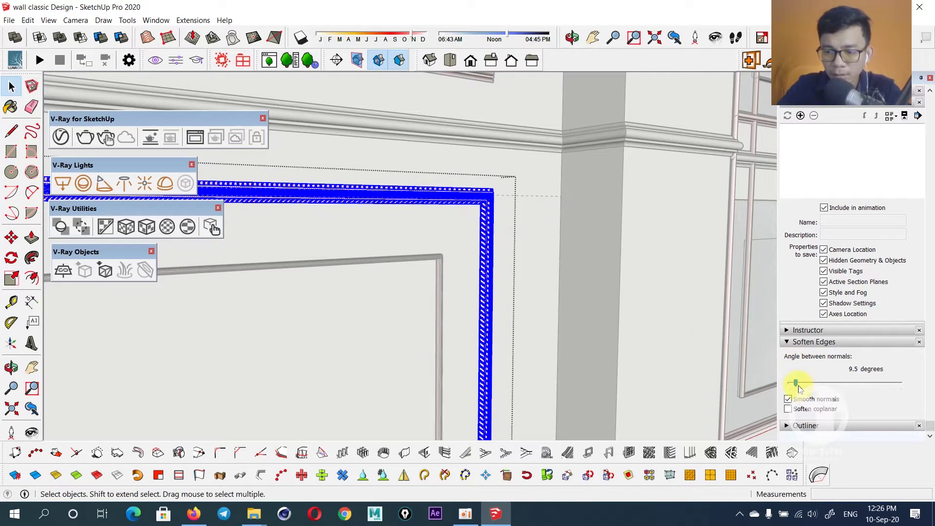
{"action": "left_click_drag", "start_coordinate": [796, 387], "coordinate": [807, 387]}
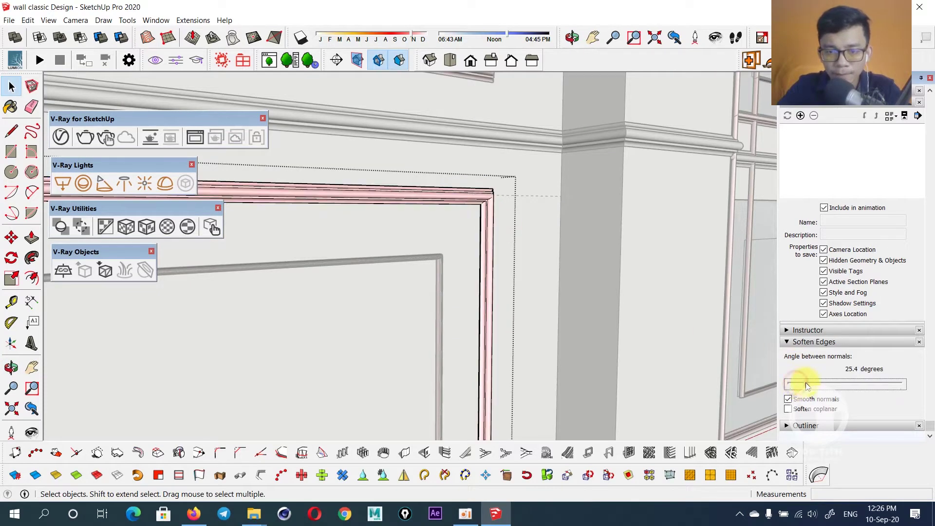
{"action": "left_click", "coordinate": [437, 258]}
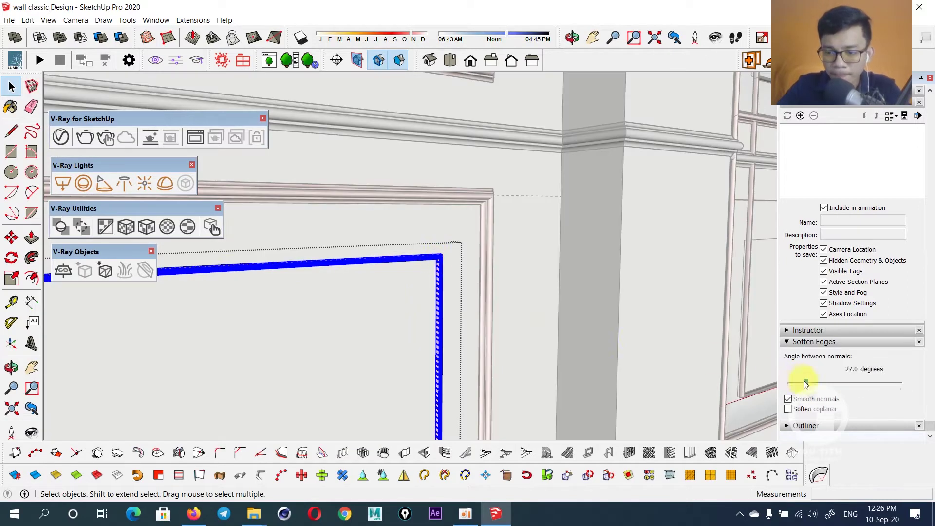
{"action": "left_click_drag", "start_coordinate": [805, 383], "coordinate": [827, 385]}
{"action": "scroll", "coordinate": [483, 269], "scroll_direction": "down", "scroll_amount": 3}
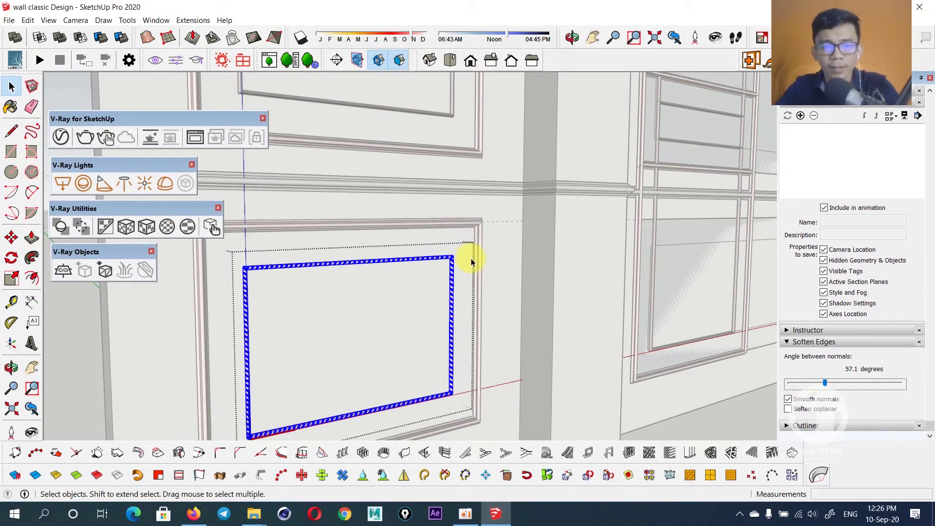
{"action": "scroll", "coordinate": [471, 262], "scroll_direction": "down", "scroll_amount": 2}
{"action": "left_click", "coordinate": [622, 380]}
Orbit to a lower view of the wall and begin copying the left panel moldings.
{"action": "mouse_move", "coordinate": [623, 380]}
{"action": "middle_mouse_down"}
{"action": "mouse_move", "coordinate": [434, 323]}
{"action": "mouse_move", "coordinate": [334, 309]}
{"action": "mouse_move", "coordinate": [288, 264]}
{"action": "middle_mouse_up"}
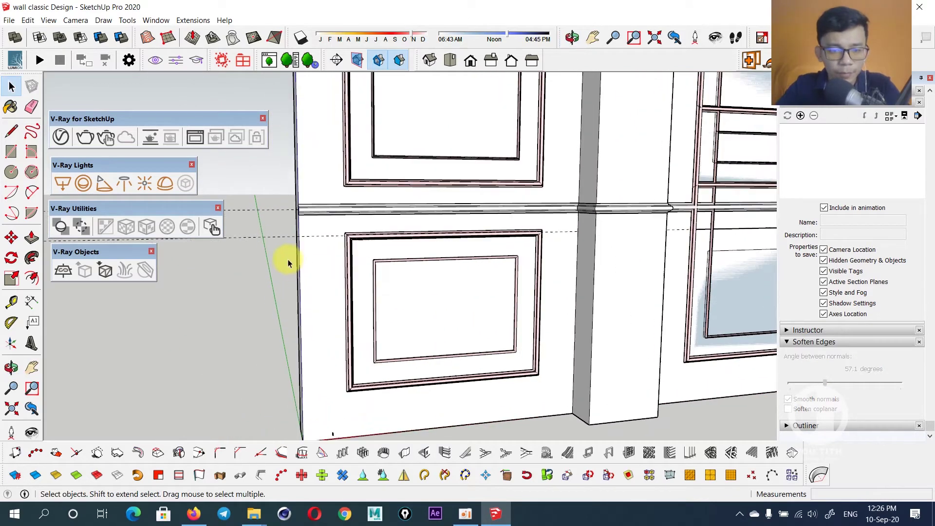
{"action": "middle_click_drag", "start_coordinate": [364, 210], "coordinate": [398, 280]}
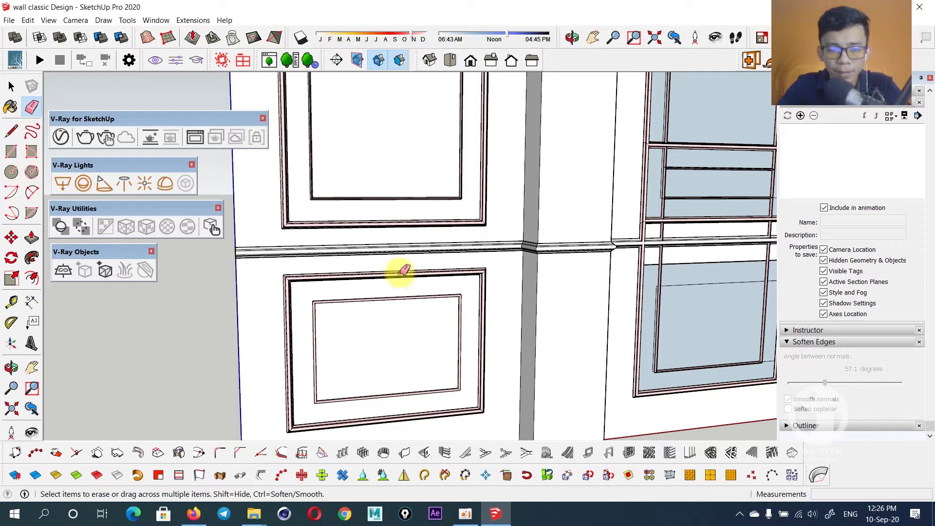
{"action": "scroll", "coordinate": [411, 265], "scroll_direction": "down", "scroll_amount": 3}
{"action": "scroll", "coordinate": [340, 250], "scroll_direction": "up", "scroll_amount": 3}
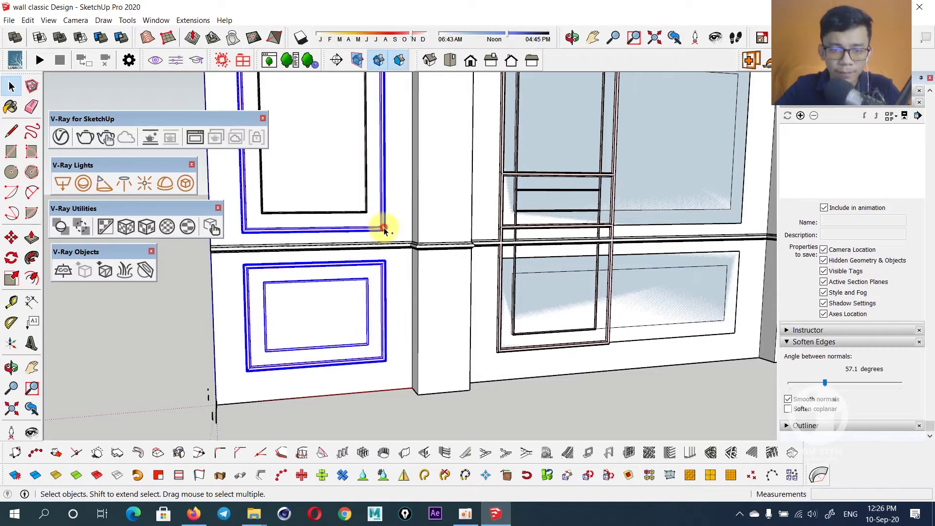
{"action": "mouse_move", "coordinate": [366, 214]}
{"action": "middle_mouse_down"}
{"action": "mouse_move", "coordinate": [372, 265]}
{"action": "mouse_move", "coordinate": [456, 369]}
{"action": "middle_mouse_up"}
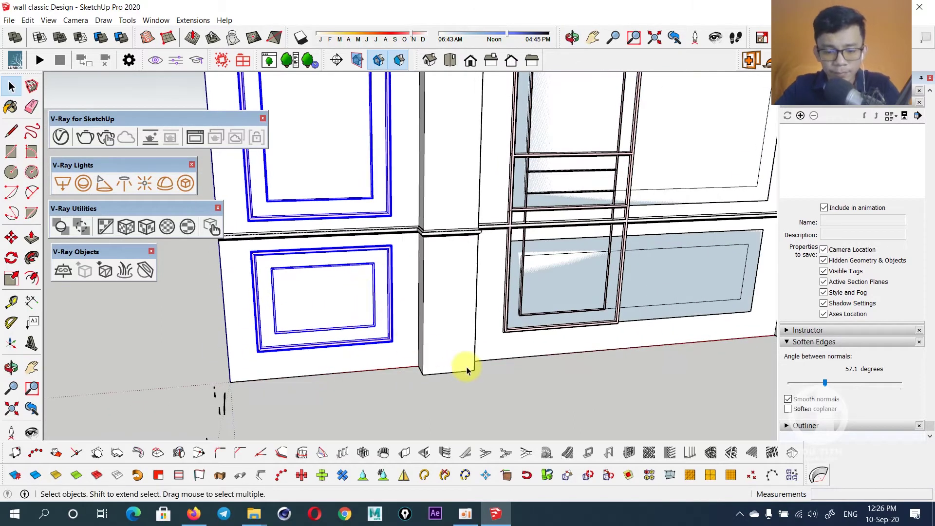
{"action": "left_click", "coordinate": [472, 370]}
Scale the copied panel moldings to 0.95 along the red axis.
{"action": "mouse_move", "coordinate": [542, 344]}
{"action": "middle_mouse_down"}
{"action": "mouse_move", "coordinate": [271, 359]}
{"action": "mouse_move", "coordinate": [489, 368]}
{"action": "middle_mouse_up"}
{"action": "key", "text": "s"}
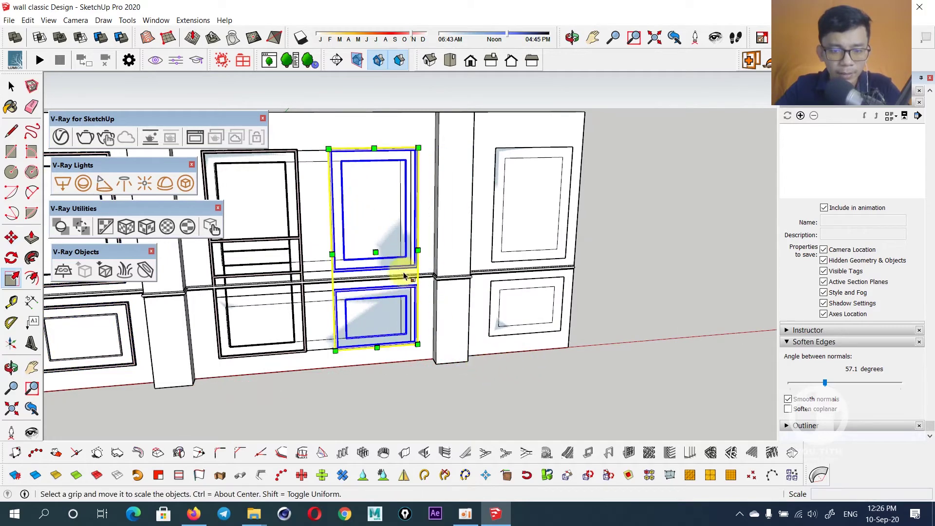
{"action": "scroll", "coordinate": [411, 304], "scroll_direction": "up", "scroll_amount": 2}
{"action": "scroll", "coordinate": [323, 261], "scroll_direction": "up", "scroll_amount": 3}
{"action": "scroll", "coordinate": [375, 265], "scroll_direction": "up", "scroll_amount": 3}
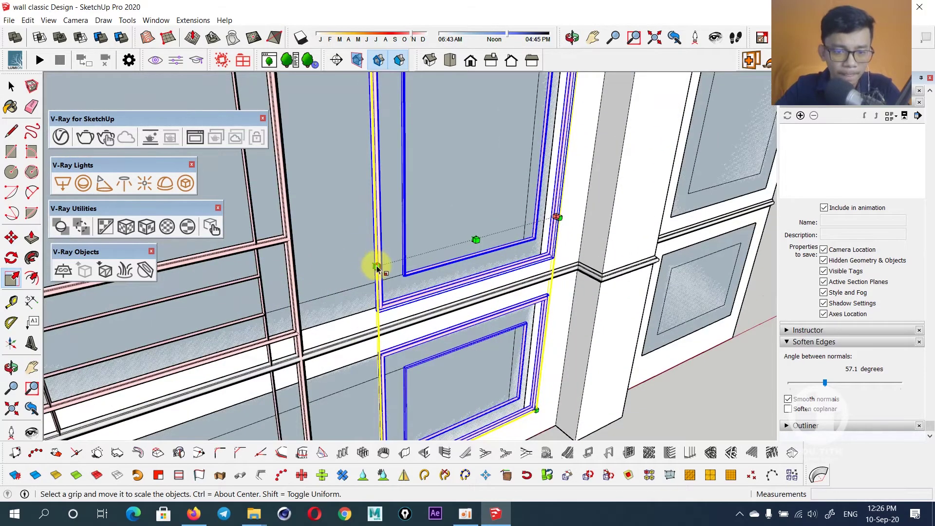
{"action": "scroll", "coordinate": [378, 268], "scroll_direction": "up", "scroll_amount": 2}
{"action": "scroll", "coordinate": [380, 266], "scroll_direction": "up", "scroll_amount": 2}
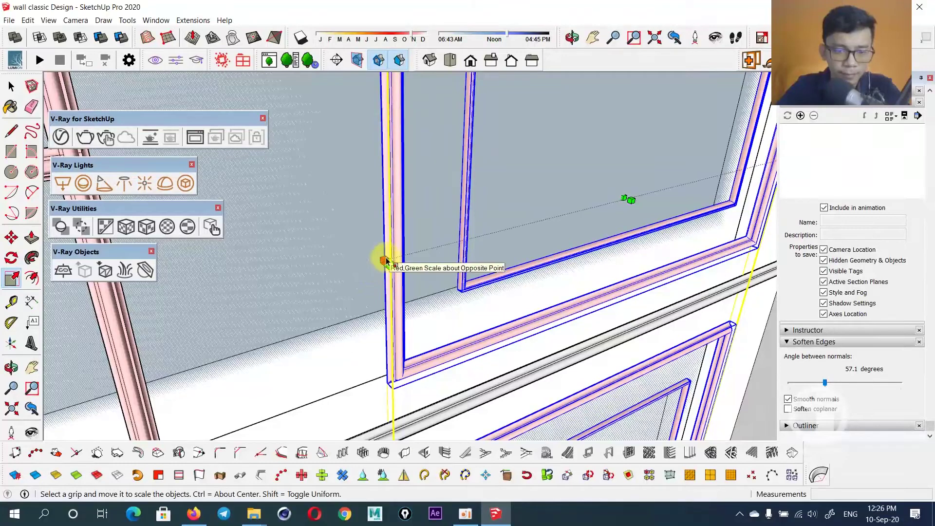
{"action": "scroll", "coordinate": [382, 265], "scroll_direction": "up", "scroll_amount": 2}
{"action": "left_click_drag", "start_coordinate": [403, 259], "coordinate": [482, 246]}
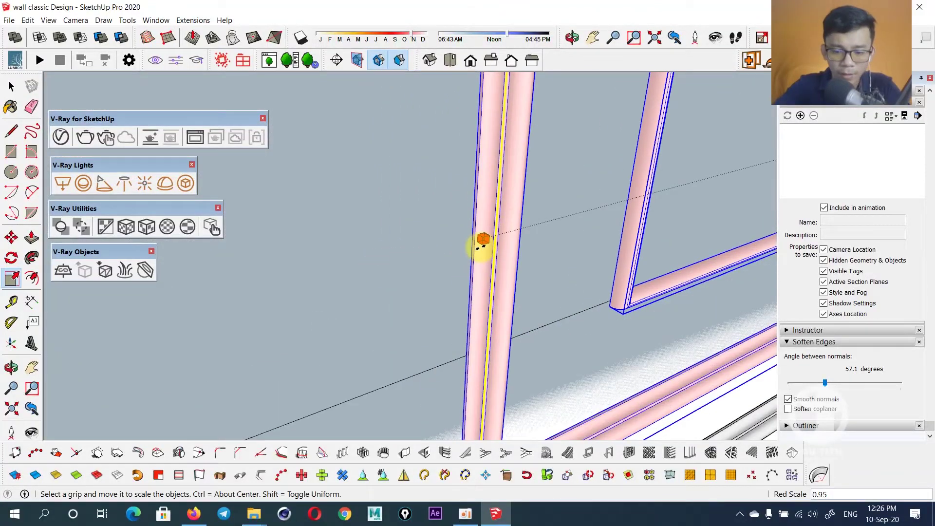
{"action": "key", "text": "Return"}
Move the copied panels 1140 mm to the right of the pillar.
{"action": "key", "text": "space"}
{"action": "scroll", "coordinate": [481, 247], "scroll_direction": "down", "scroll_amount": 3}
{"action": "scroll", "coordinate": [483, 238], "scroll_direction": "down", "scroll_amount": 3}
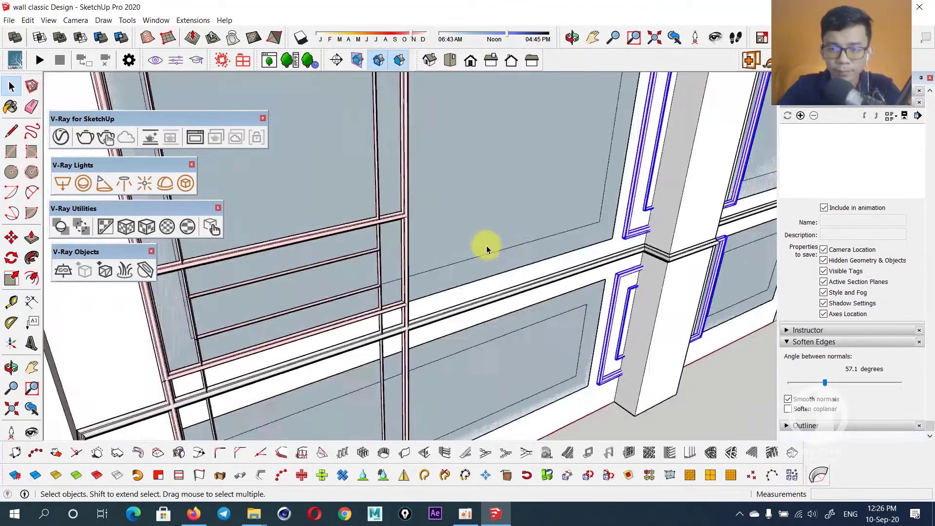
{"action": "scroll", "coordinate": [487, 246], "scroll_direction": "down", "scroll_amount": 2}
{"action": "mouse_move", "coordinate": [373, 290]}
{"action": "middle_mouse_down"}
{"action": "mouse_move", "coordinate": [430, 307]}
{"action": "mouse_move", "coordinate": [497, 344]}
{"action": "middle_mouse_up"}
{"action": "key", "text": "m"}
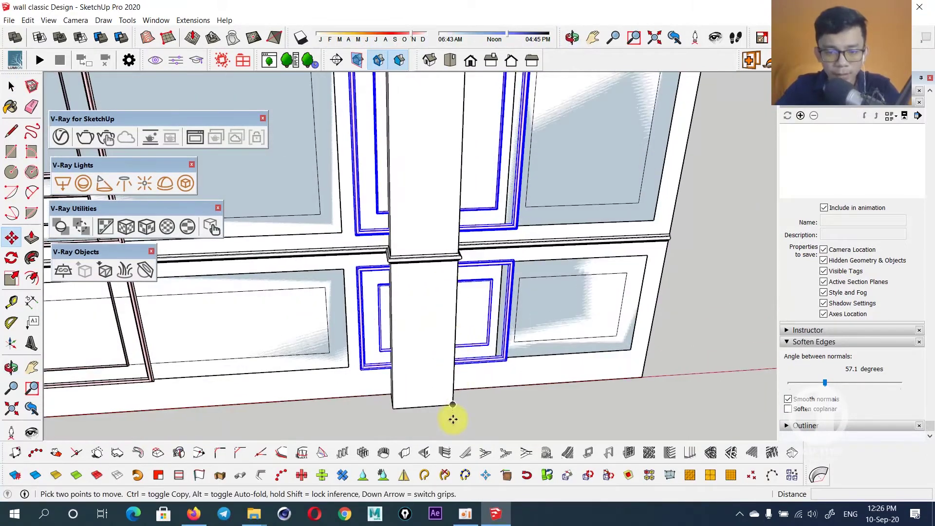
{"action": "left_click", "coordinate": [454, 421]}
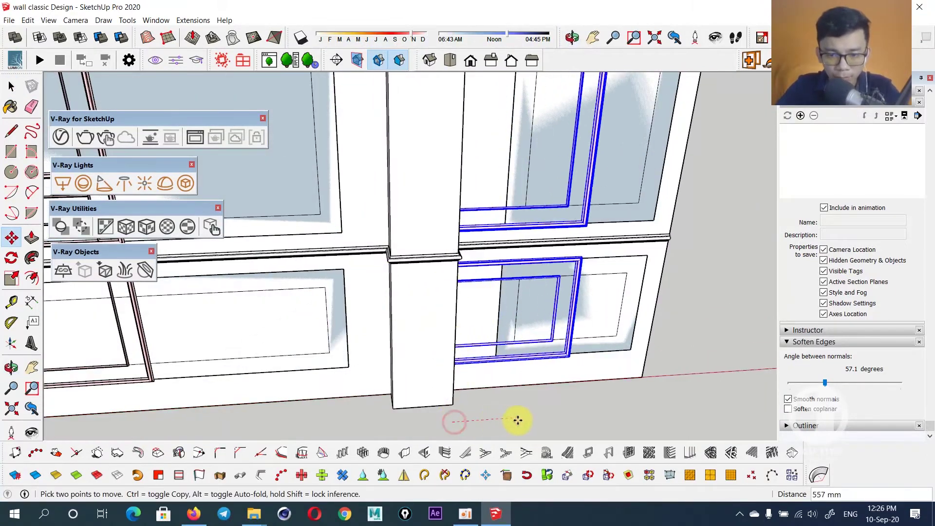
{"action": "left_click", "coordinate": [582, 412]}
Clear the panel selection and orbit to an angled view of the wall.
{"action": "middle_click_drag", "start_coordinate": [582, 412], "coordinate": [486, 209]}
{"action": "scroll", "coordinate": [560, 319], "scroll_direction": "up", "scroll_amount": 3}
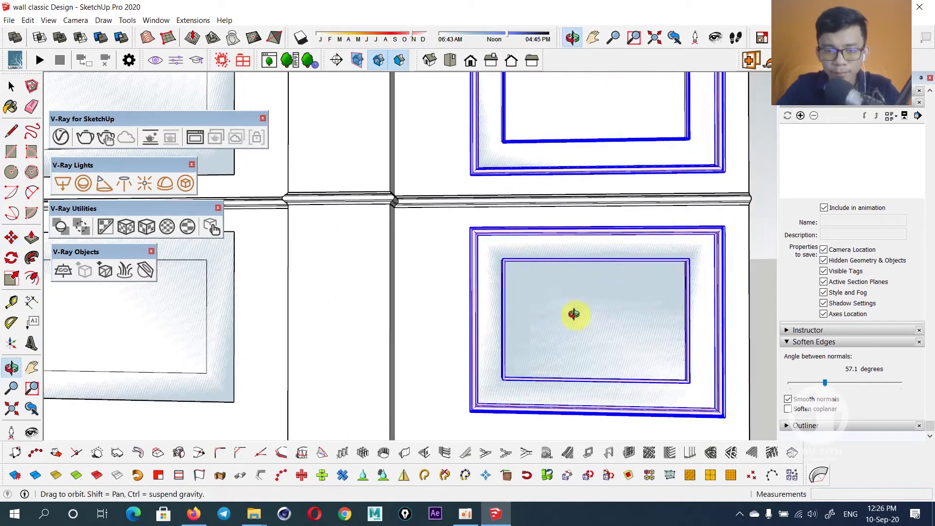
{"action": "key", "text": "space"}
{"action": "left_click", "coordinate": [561, 291]}
{"action": "scroll", "coordinate": [571, 289], "scroll_direction": "down", "scroll_amount": 5}
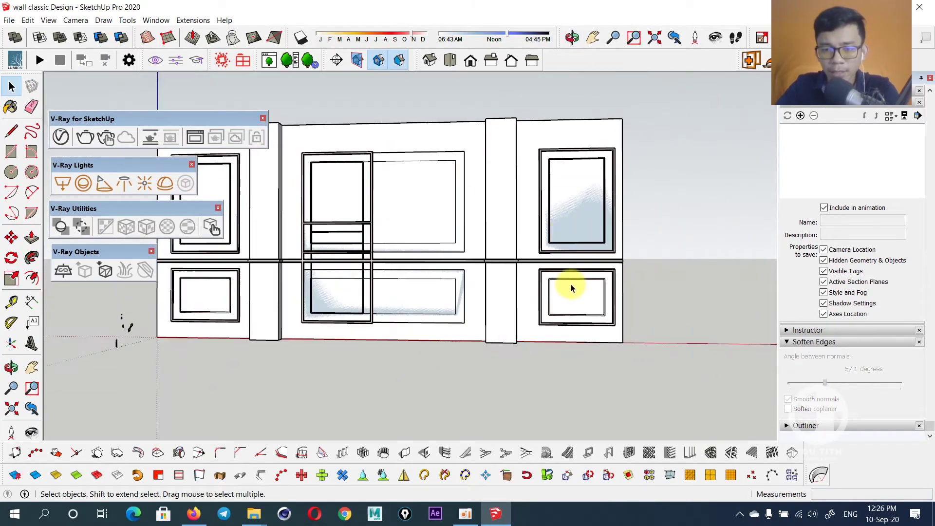
{"action": "middle_click_drag", "start_coordinate": [564, 230], "coordinate": [515, 198]}
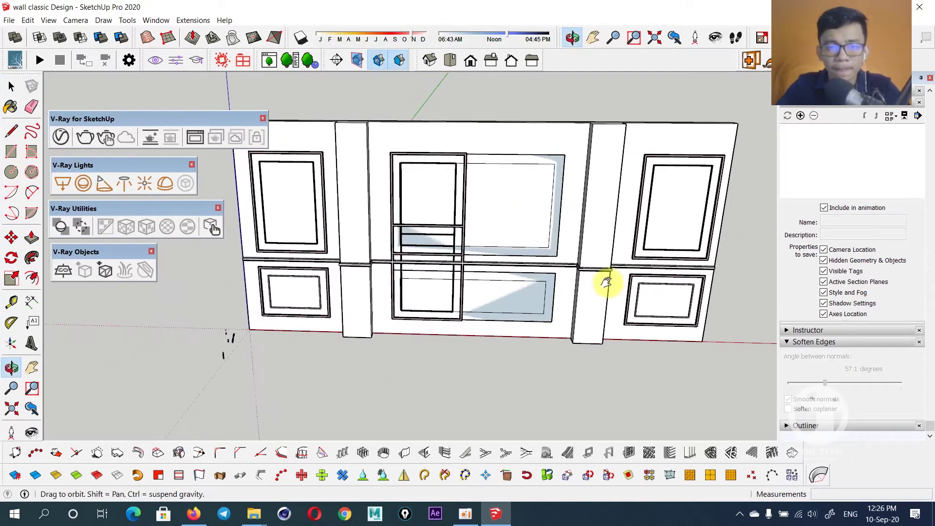
Select the inner and larger window frames and lower the edge softening angle.
{"action": "scroll", "coordinate": [437, 208], "scroll_direction": "up", "scroll_amount": 5}
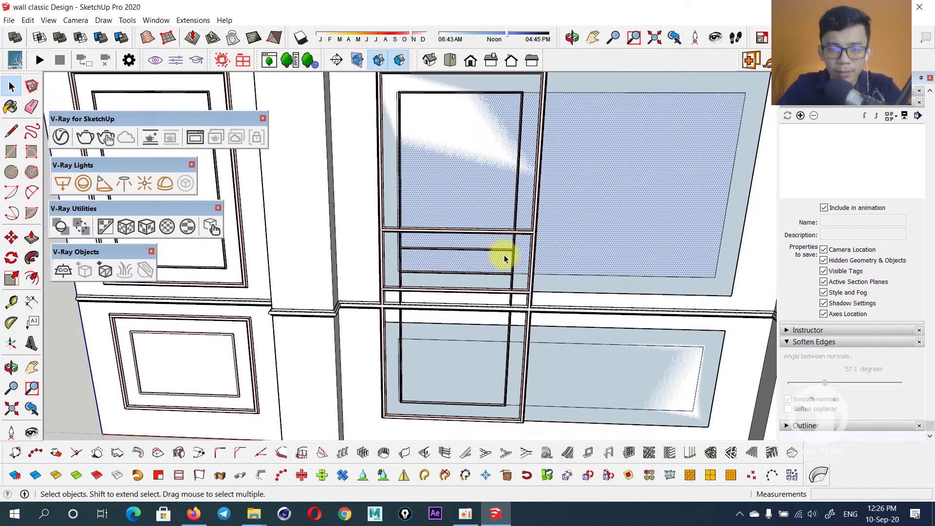
{"action": "left_click", "coordinate": [512, 264]}
{"action": "middle_click_drag", "start_coordinate": [508, 245], "coordinate": [516, 265]}
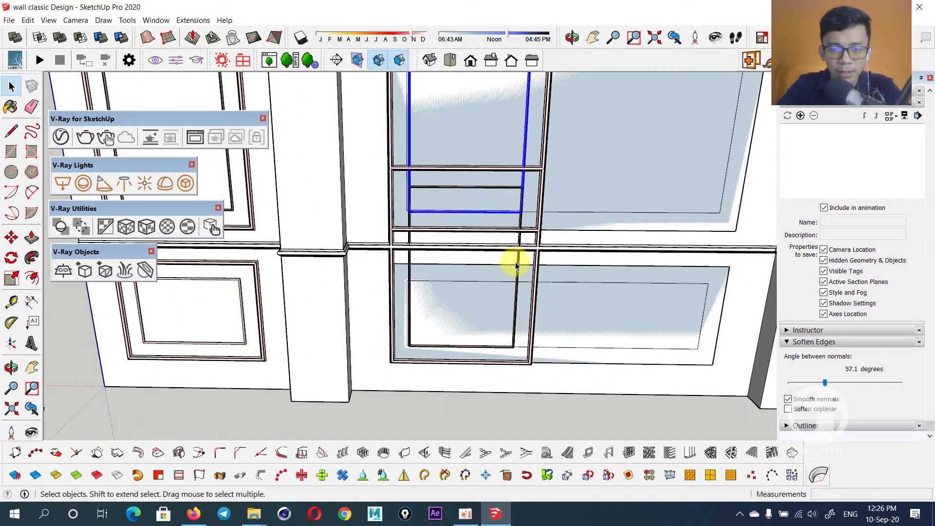
{"action": "left_click", "coordinate": [540, 197]}
{"action": "middle_click_drag", "start_coordinate": [540, 197], "coordinate": [514, 265]}
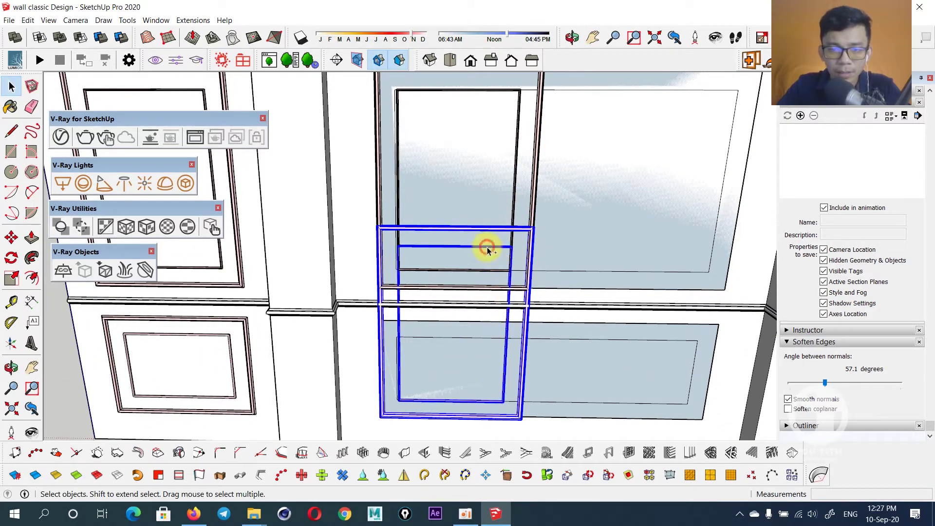
{"action": "mouse_move", "coordinate": [827, 385]}
{"action": "left_mouse_down"}
{"action": "mouse_move", "coordinate": [793, 385]}
{"action": "mouse_move", "coordinate": [802, 384]}
{"action": "left_mouse_up"}
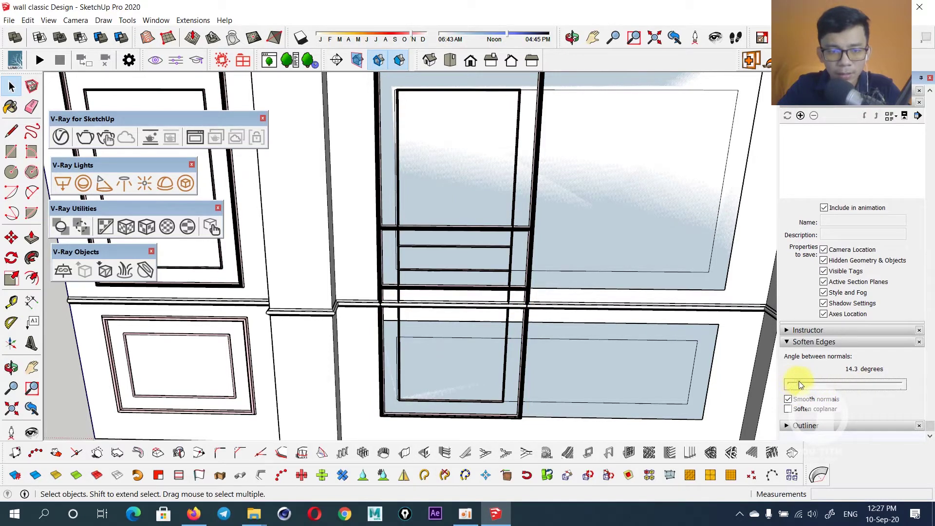
Make the duplicated panel frame unique and set its edge softening to 18.2 degrees.
{"action": "left_click", "coordinate": [491, 276]}
{"action": "right_click", "coordinate": [514, 250]}
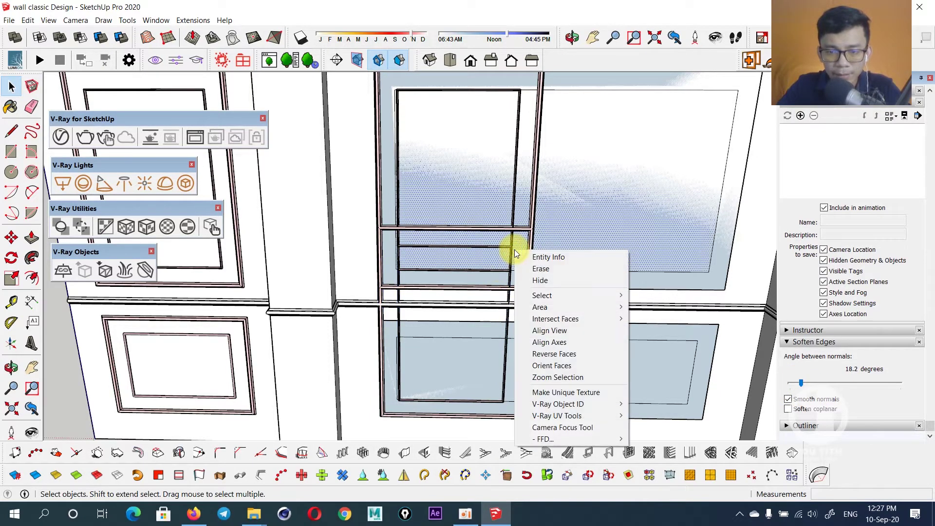
{"action": "left_click", "coordinate": [507, 250]}
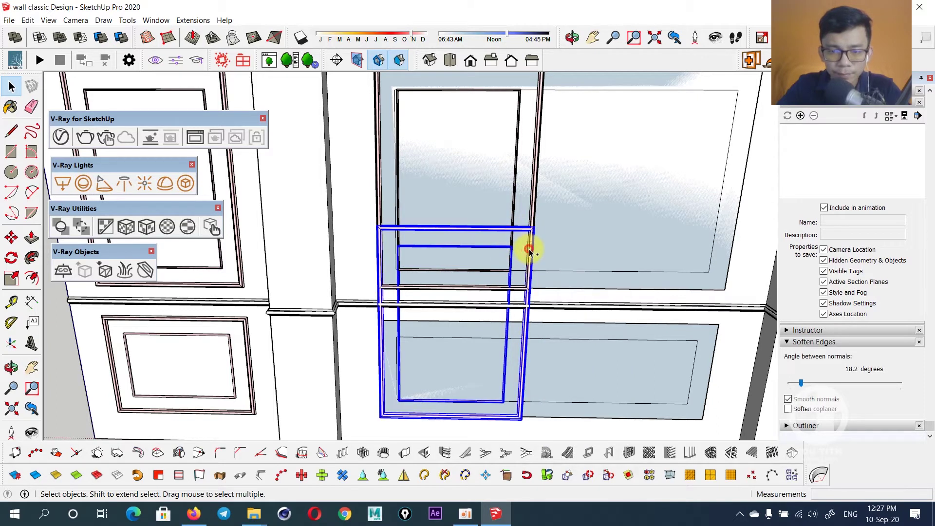
{"action": "right_click", "coordinate": [530, 251]}
{"action": "left_click", "coordinate": [585, 369]}
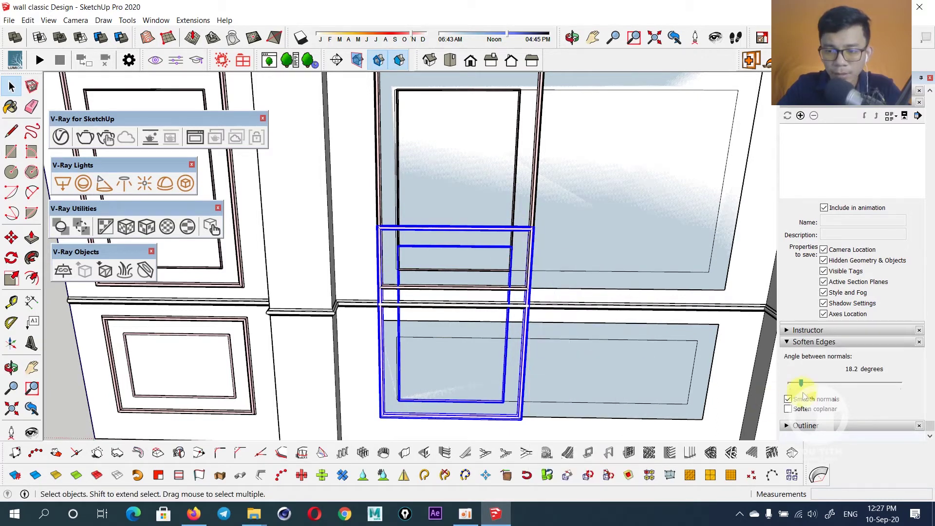
{"action": "left_click_drag", "start_coordinate": [803, 384], "coordinate": [809, 385]}
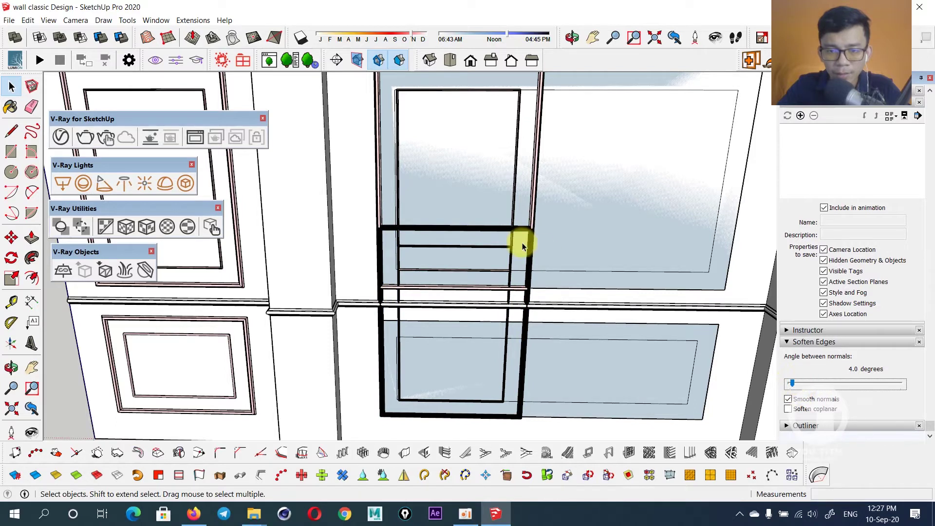
Inside the frame group, move the top edge down and stretch the right edge outward.
{"action": "double_click", "coordinate": [509, 228]}
{"action": "left_click_drag", "start_coordinate": [354, 214], "coordinate": [627, 279]}
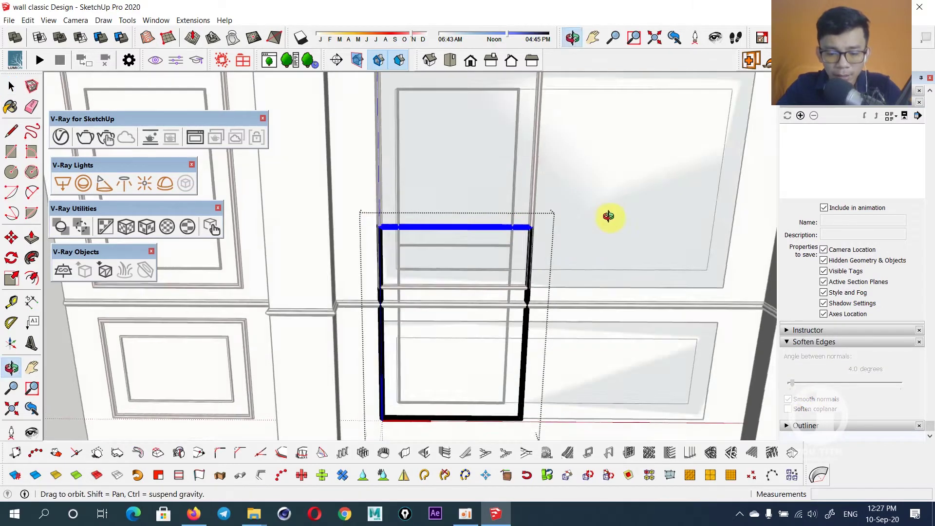
{"action": "middle_click_drag", "start_coordinate": [628, 279], "coordinate": [585, 225]}
{"action": "key", "text": "m"}
{"action": "left_click", "coordinate": [590, 114]}
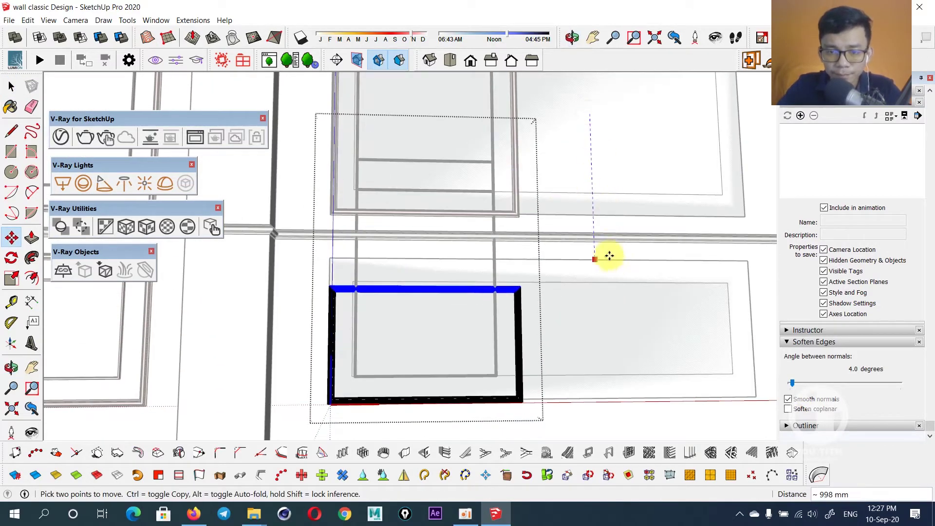
{"action": "left_click", "coordinate": [611, 230]}
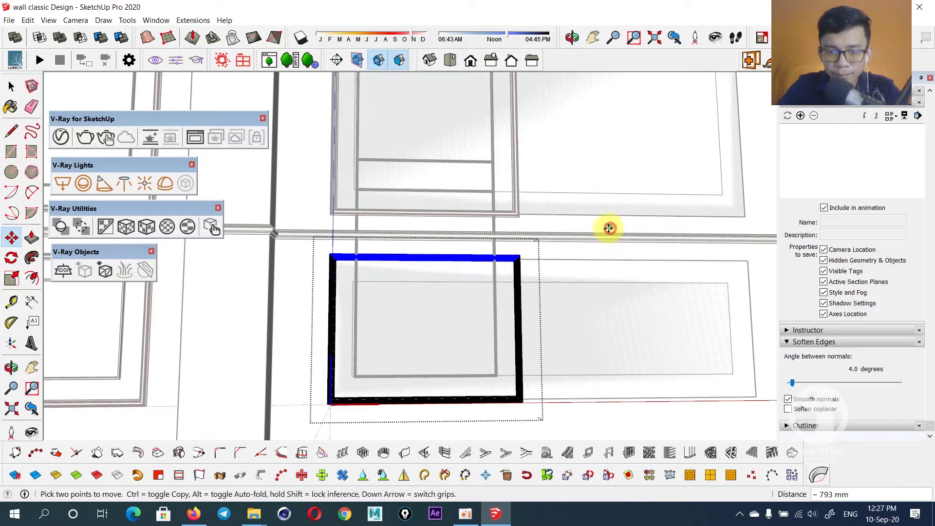
{"action": "left_click", "coordinate": [520, 306]}
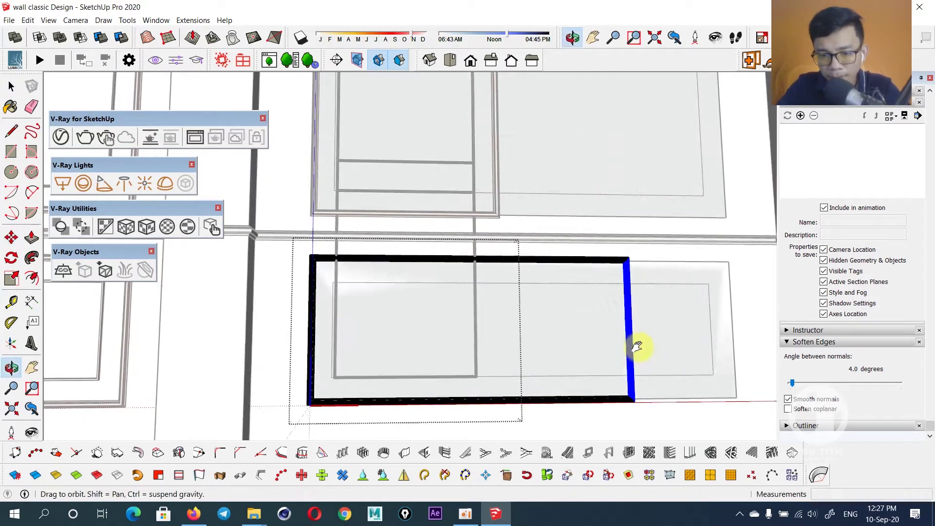
{"action": "middle_click_drag", "start_coordinate": [636, 345], "coordinate": [585, 345]}
{"action": "key", "text": "space"}
Move the inner rectangle's top edge down to shorten it.
{"action": "mouse_move", "coordinate": [338, 292]}
{"action": "middle_mouse_down"}
{"action": "mouse_move", "coordinate": [448, 292]}
{"action": "mouse_move", "coordinate": [439, 303]}
{"action": "middle_mouse_up"}
{"action": "left_click", "coordinate": [433, 297]}
{"action": "double_click", "coordinate": [434, 297]}
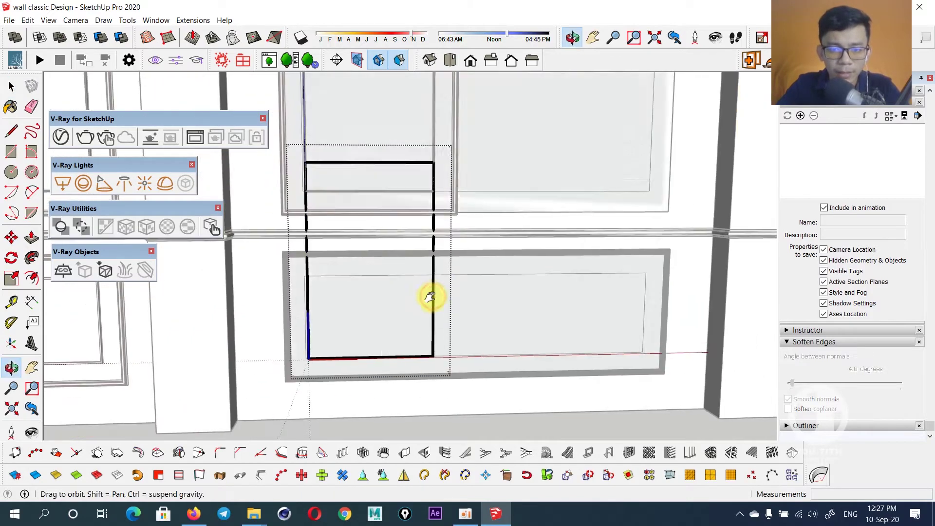
{"action": "left_click", "coordinate": [511, 128]}
{"action": "scroll", "coordinate": [536, 283], "scroll_direction": "up", "scroll_amount": 3}
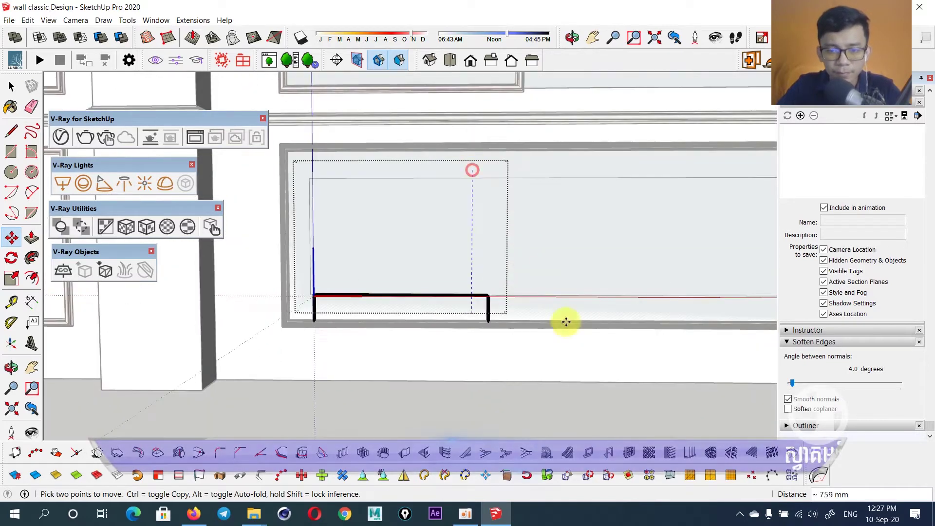
{"action": "left_click", "coordinate": [389, 267]}
{"action": "scroll", "coordinate": [389, 267], "scroll_direction": "up", "scroll_amount": 3}
{"action": "key", "text": "space"}
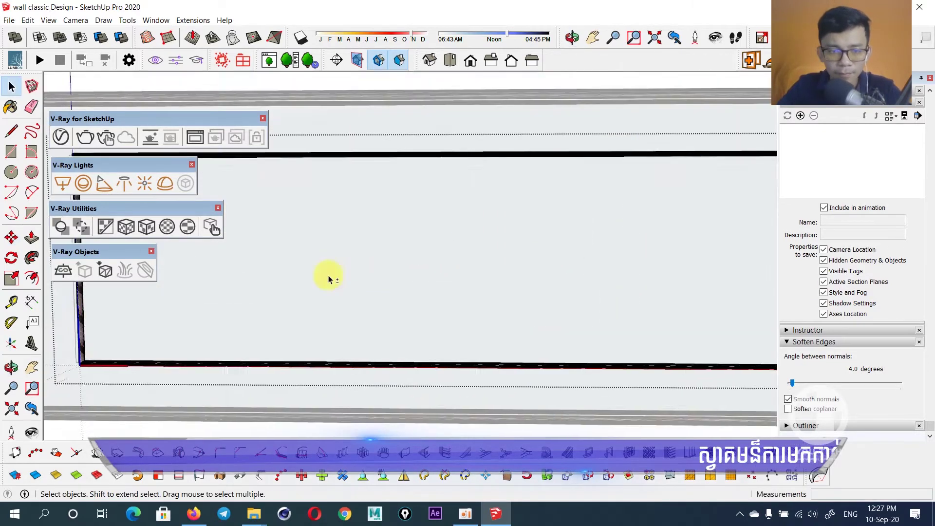
{"action": "scroll", "coordinate": [328, 275], "scroll_direction": "down", "scroll_amount": 2}
{"action": "scroll", "coordinate": [509, 296], "scroll_direction": "down", "scroll_amount": 3}
{"action": "scroll", "coordinate": [320, 276], "scroll_direction": "up", "scroll_amount": 2}
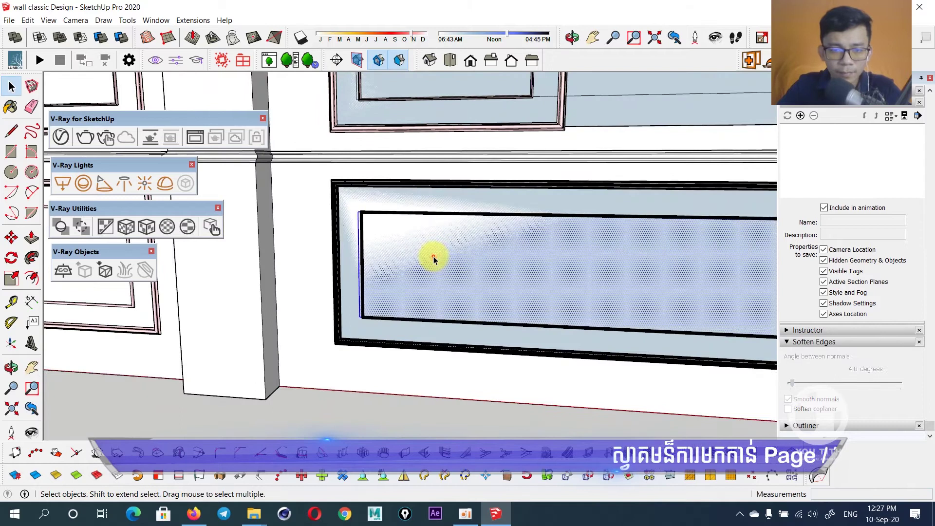
{"action": "scroll", "coordinate": [448, 271], "scroll_direction": "down", "scroll_amount": 3}
Select the lower panel's inner and outer frames and soften their edges to 31.7 degrees.
{"action": "middle_click_drag", "start_coordinate": [456, 261], "coordinate": [480, 297]}
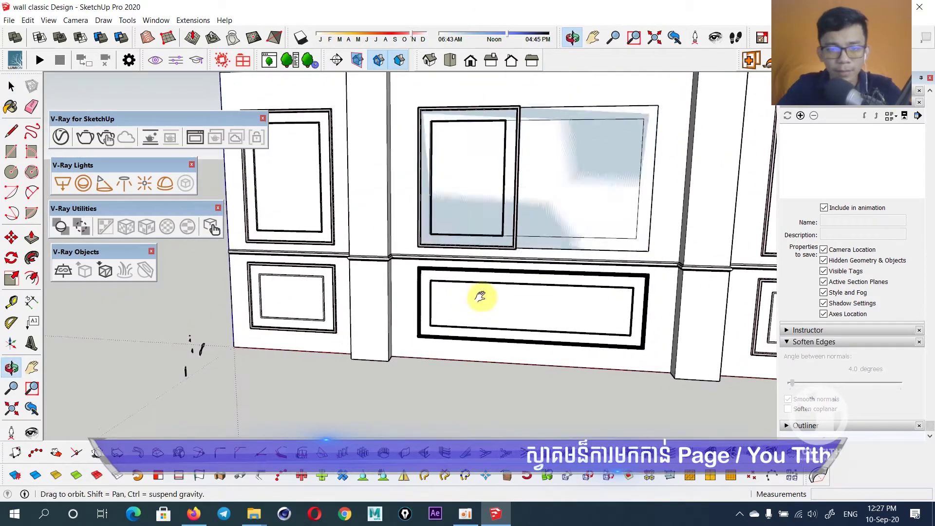
{"action": "scroll", "coordinate": [484, 200], "scroll_direction": "up", "scroll_amount": 2}
{"action": "scroll", "coordinate": [492, 234], "scroll_direction": "up", "scroll_amount": 2}
{"action": "left_click", "coordinate": [550, 377]}
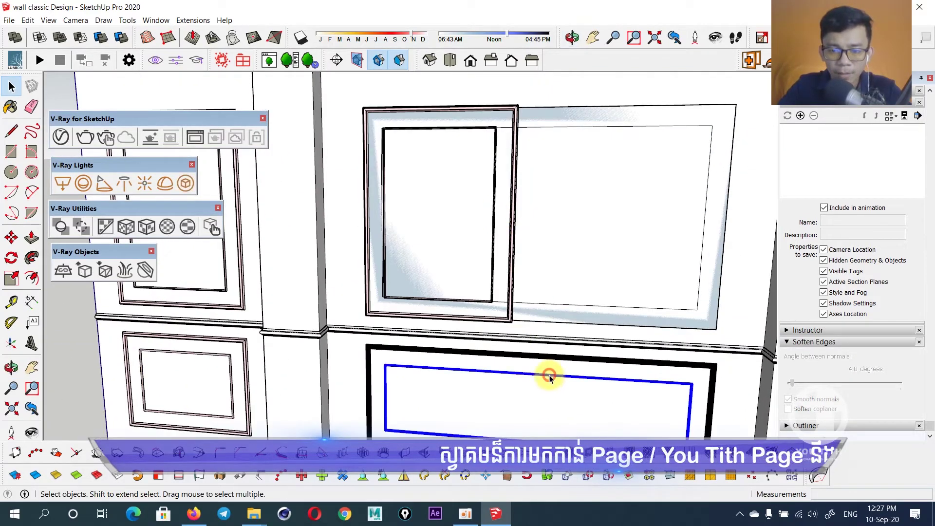
{"action": "left_click", "coordinate": [572, 363], "text": "ctrl"}
{"action": "left_click_drag", "start_coordinate": [794, 385], "coordinate": [807, 384]}
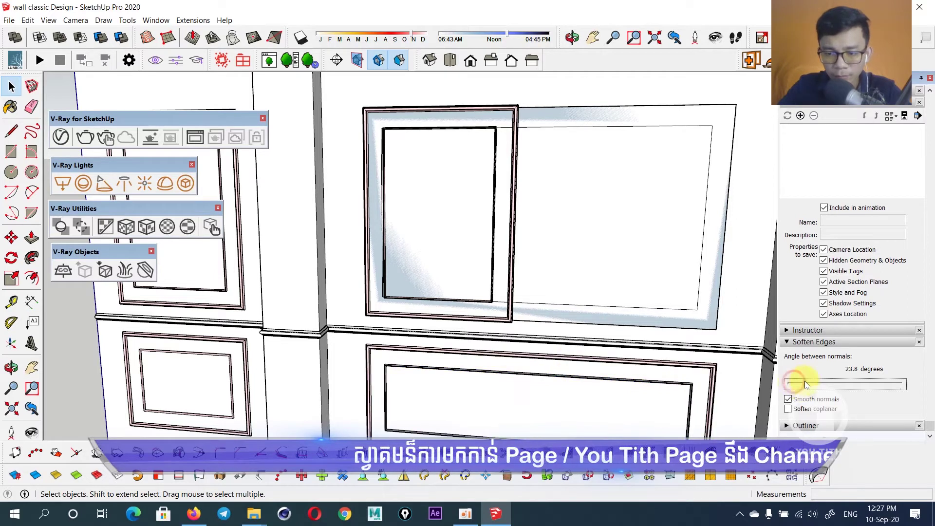
{"action": "mouse_move", "coordinate": [634, 331]}
{"action": "middle_mouse_down"}
{"action": "mouse_move", "coordinate": [543, 287]}
{"action": "mouse_move", "coordinate": [441, 209]}
{"action": "middle_mouse_up"}
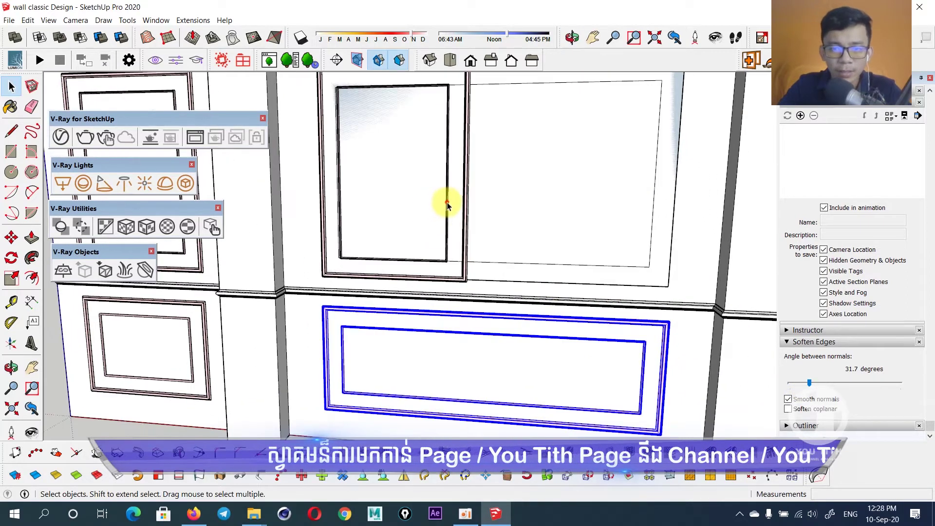
Make the upper panel's frame unique and adjust its edge softening.
{"action": "left_click", "coordinate": [447, 204]}
{"action": "left_click", "coordinate": [466, 198], "text": "shift"}
{"action": "right_click", "coordinate": [465, 195]}
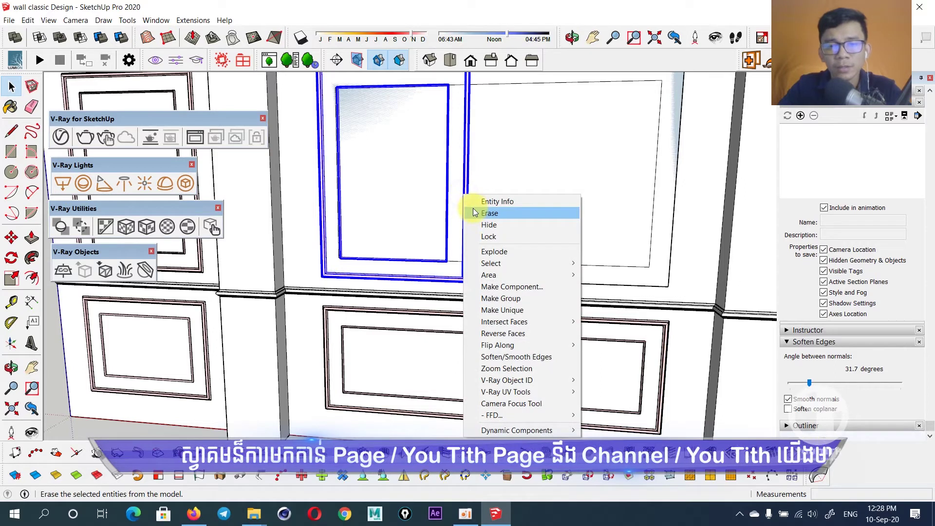
{"action": "left_click", "coordinate": [499, 310]}
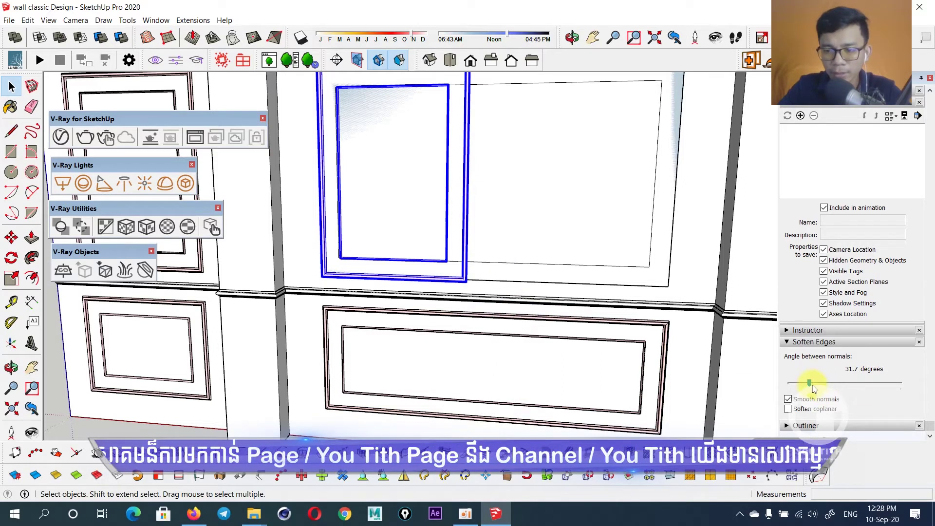
{"action": "left_click_drag", "start_coordinate": [813, 387], "coordinate": [826, 388]}
Inside the upper frame group, stretch the outer frame's right edge wider.
{"action": "left_click", "coordinate": [469, 242]}
{"action": "middle_click_drag", "start_coordinate": [470, 241], "coordinate": [495, 269]}
{"action": "double_click", "coordinate": [497, 241]}
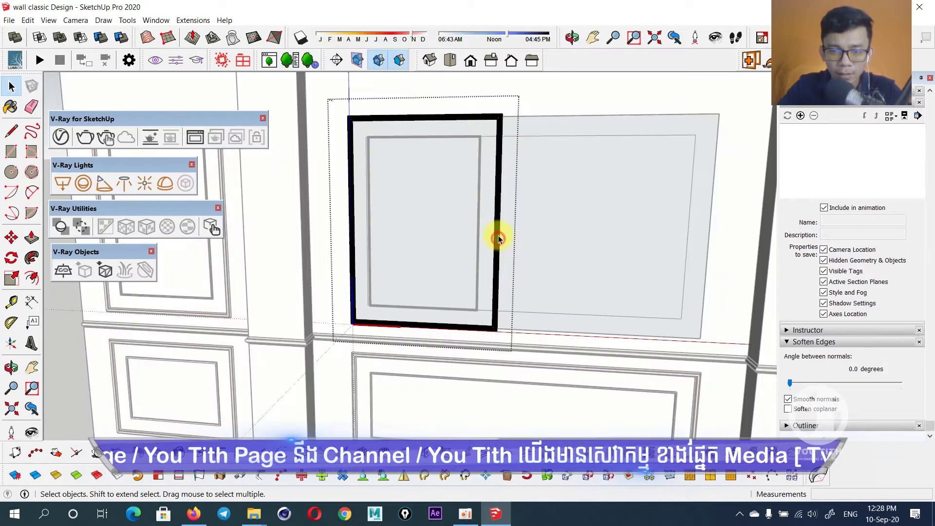
{"action": "left_click", "coordinate": [499, 161]}
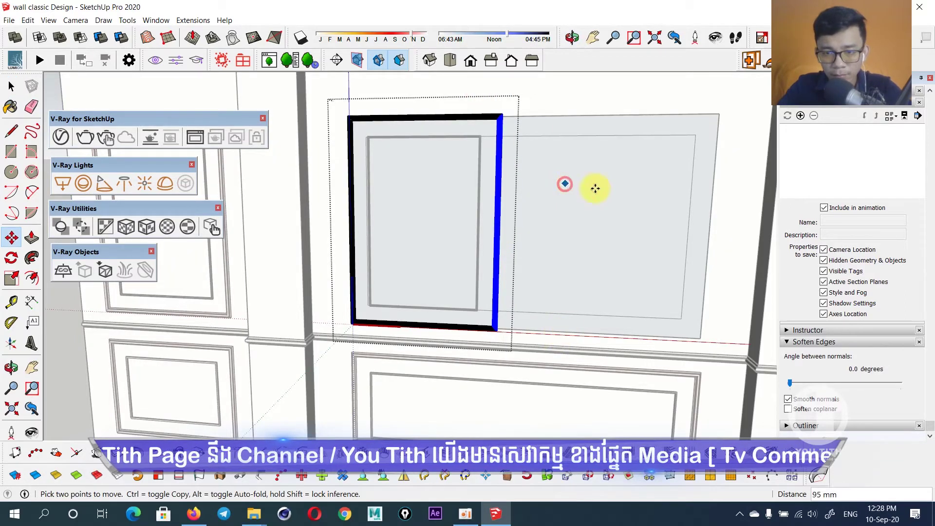
{"action": "mouse_move", "coordinate": [768, 184]}
{"action": "middle_mouse_down", "text": "shift"}
{"action": "mouse_move", "coordinate": [608, 203]}
{"action": "mouse_move", "coordinate": [460, 244]}
{"action": "middle_mouse_up", "text": "shift"}
{"action": "left_click", "coordinate": [612, 205]}
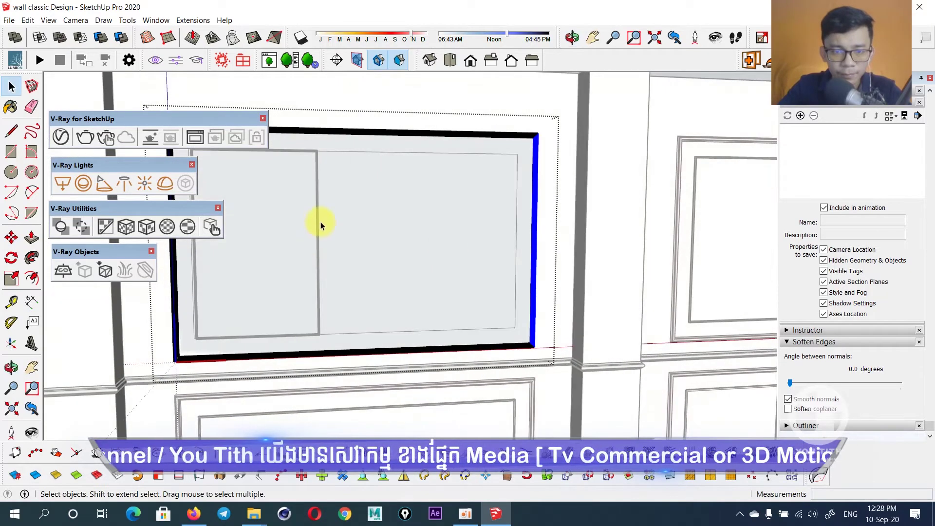
Move the inner rectangle's right edge out near the frame's right side.
{"action": "left_click", "coordinate": [319, 223]}
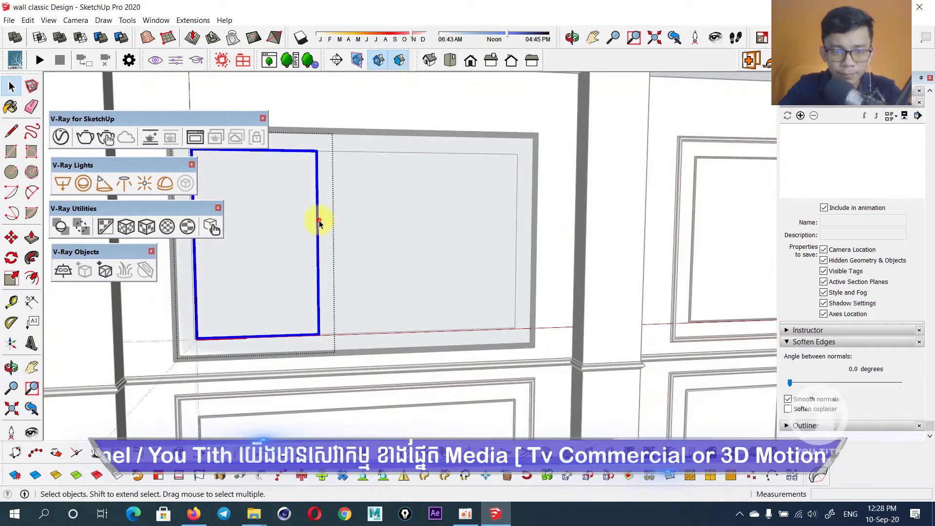
{"action": "left_click", "coordinate": [356, 294]}
{"action": "scroll", "coordinate": [556, 299], "scroll_direction": "up", "scroll_amount": 3}
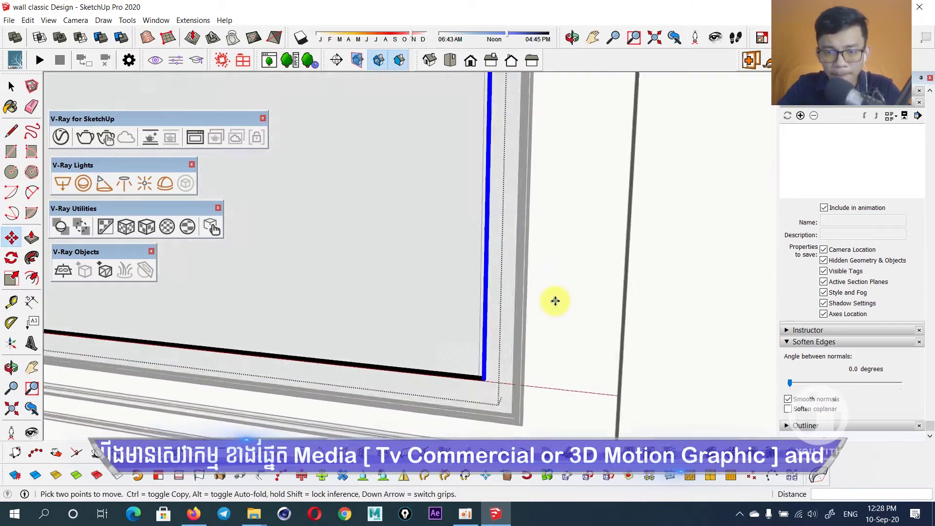
{"action": "scroll", "coordinate": [560, 293], "scroll_direction": "up", "scroll_amount": 2}
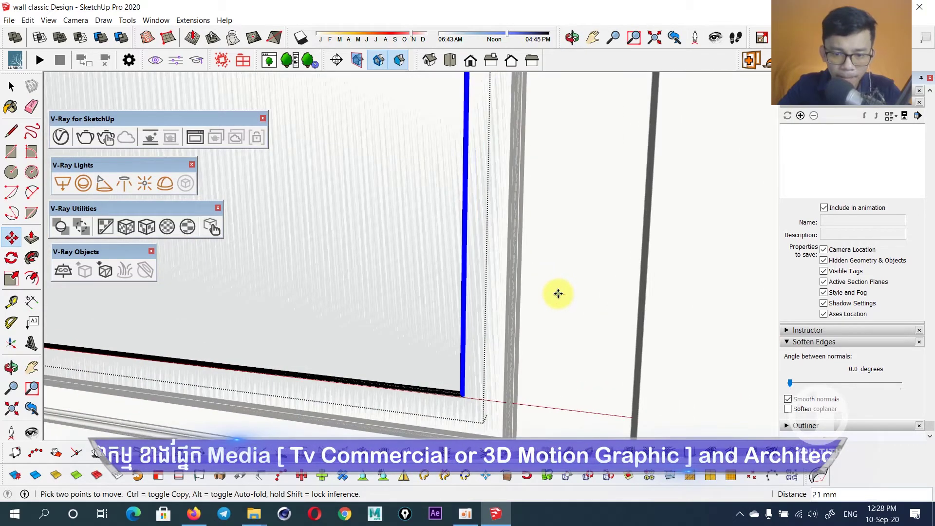
{"action": "left_click", "coordinate": [552, 296]}
{"action": "scroll", "coordinate": [535, 300], "scroll_direction": "down", "scroll_amount": 5}
{"action": "key", "text": "space"}
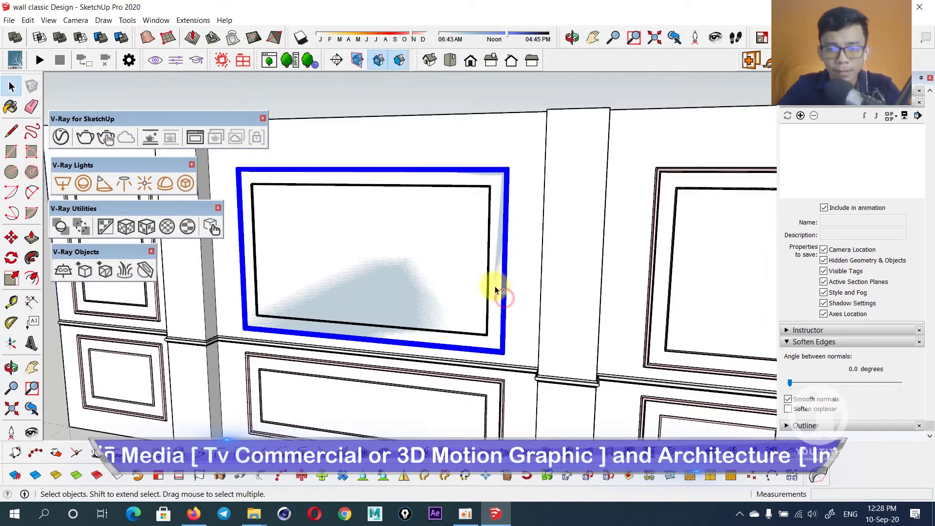
Set the upper frame's edge softening to 56.3 degrees and orbit to check the moulding corners.
{"action": "left_click_drag", "start_coordinate": [792, 384], "coordinate": [825, 384]}
{"action": "mouse_move", "coordinate": [396, 307]}
{"action": "middle_mouse_down"}
{"action": "mouse_move", "coordinate": [467, 254]}
{"action": "mouse_move", "coordinate": [532, 255]}
{"action": "middle_mouse_up"}
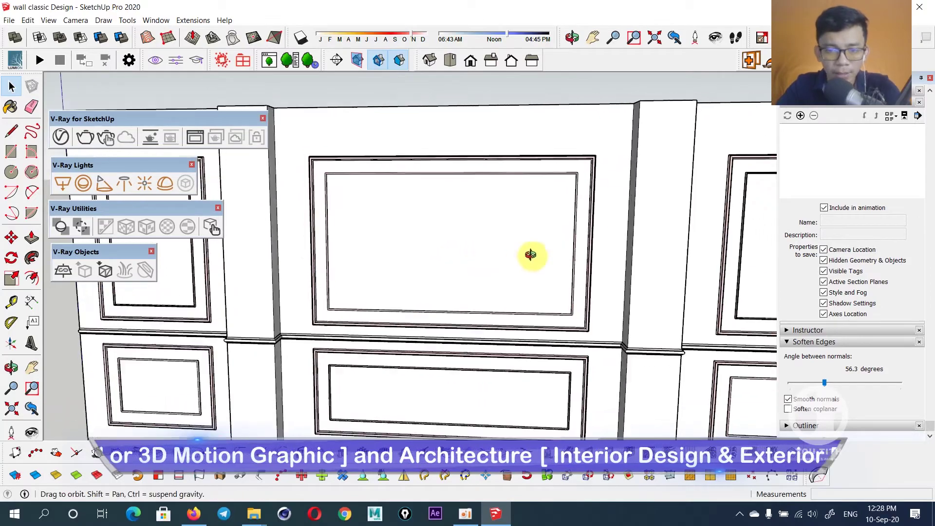
{"action": "scroll", "coordinate": [412, 263], "scroll_direction": "up", "scroll_amount": 3}
{"action": "scroll", "coordinate": [331, 273], "scroll_direction": "up", "scroll_amount": 3}
{"action": "middle_click_drag", "start_coordinate": [330, 273], "coordinate": [320, 145]}
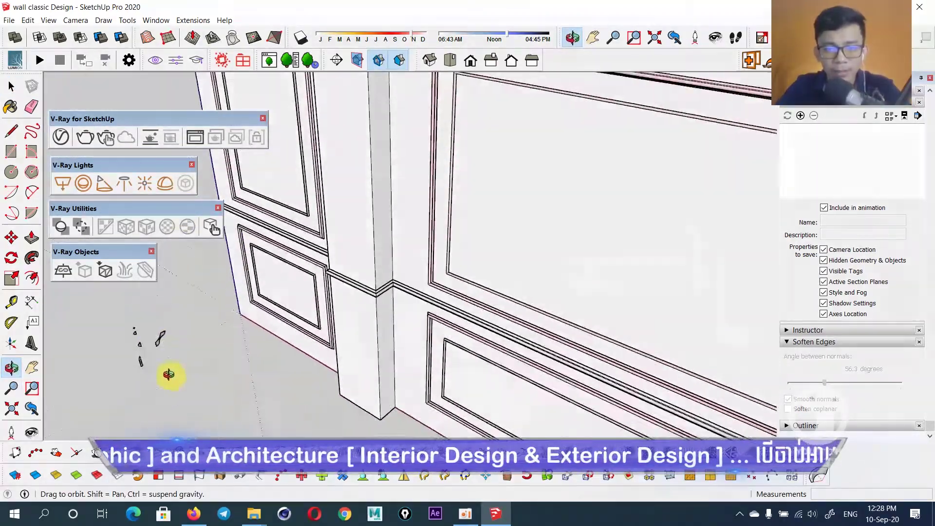
{"action": "middle_click_drag", "start_coordinate": [319, 145], "coordinate": [167, 376]}
{"action": "scroll", "coordinate": [438, 226], "scroll_direction": "up", "scroll_amount": 3}
{"action": "mouse_move", "coordinate": [439, 226]}
{"action": "middle_mouse_down"}
{"action": "mouse_move", "coordinate": [371, 235]}
{"action": "mouse_move", "coordinate": [649, 126]}
{"action": "mouse_move", "coordinate": [640, 111]}
{"action": "middle_mouse_up"}
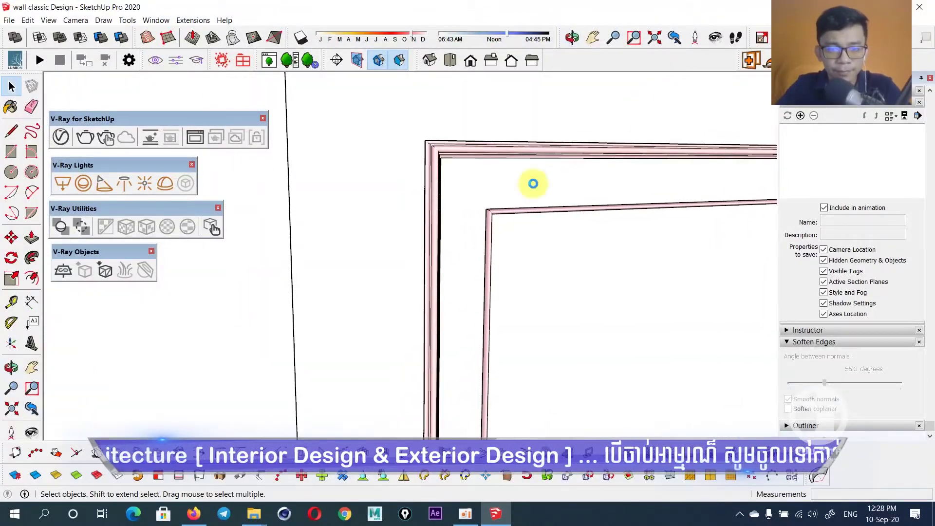
{"action": "scroll", "coordinate": [487, 237], "scroll_direction": "down", "scroll_amount": 3}
{"action": "mouse_move", "coordinate": [488, 237]}
{"action": "middle_mouse_down"}
{"action": "mouse_move", "coordinate": [541, 167]}
{"action": "mouse_move", "coordinate": [615, 123]}
{"action": "mouse_move", "coordinate": [492, 200]}
{"action": "middle_mouse_up"}
{"action": "scroll", "coordinate": [487, 255], "scroll_direction": "up", "scroll_amount": 2}
Make the base profile a component and move it to the wall's lower corner.
{"action": "mouse_move", "coordinate": [487, 255]}
{"action": "middle_mouse_down"}
{"action": "mouse_move", "coordinate": [538, 267]}
{"action": "mouse_move", "coordinate": [511, 308]}
{"action": "mouse_move", "coordinate": [519, 338]}
{"action": "mouse_move", "coordinate": [478, 294]}
{"action": "middle_mouse_up"}
{"action": "key", "text": "space"}
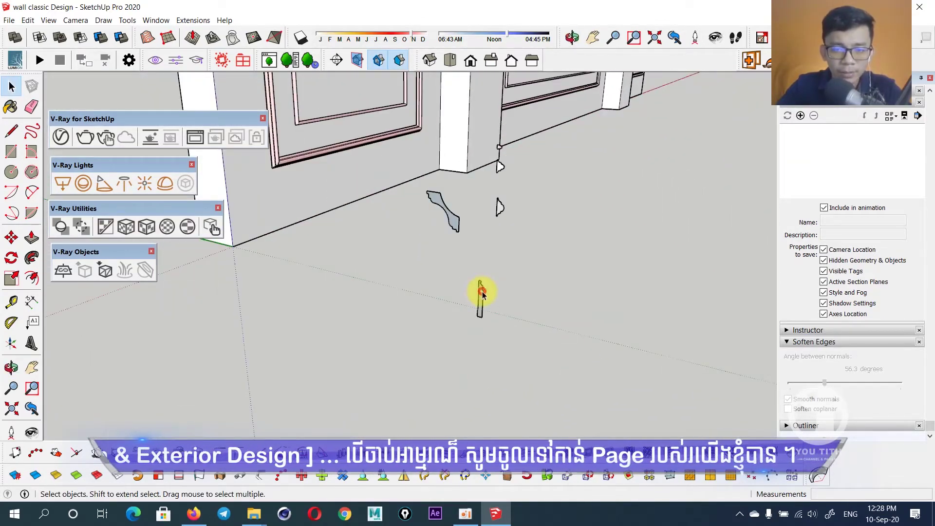
{"action": "key", "text": "g"}
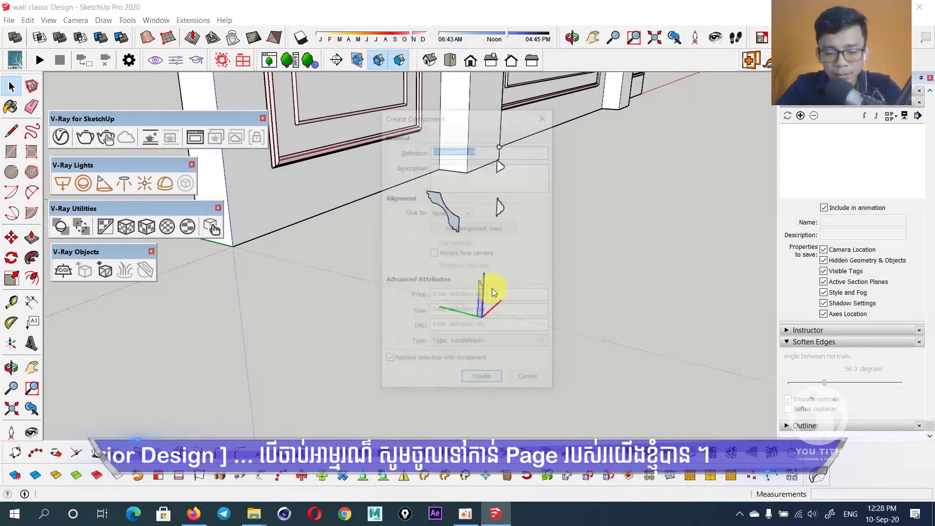
{"action": "key", "text": "Return"}
{"action": "key", "text": "m"}
{"action": "scroll", "coordinate": [493, 312], "scroll_direction": "up", "scroll_amount": 3}
{"action": "middle_click_drag", "start_coordinate": [493, 312], "coordinate": [703, 401], "text": "shift"}
{"action": "left_click", "coordinate": [701, 398]}
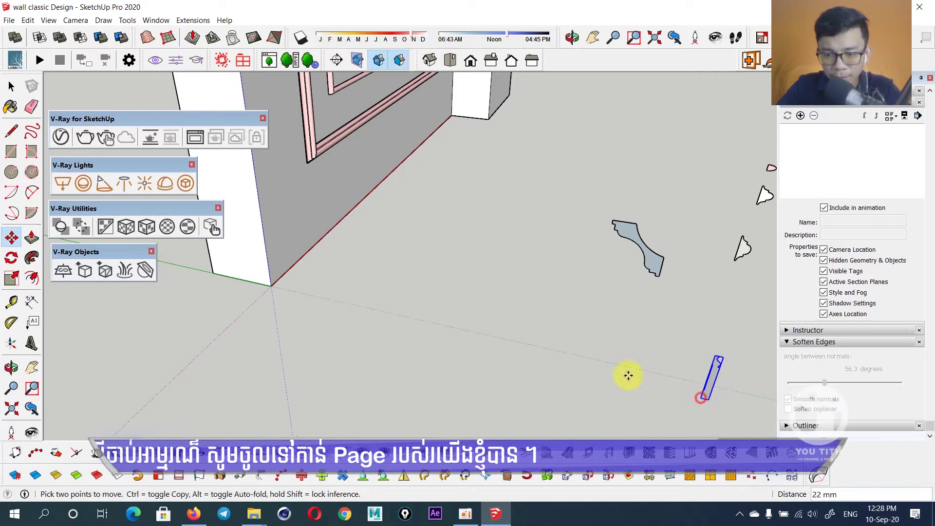
{"action": "left_click", "coordinate": [270, 285]}
{"action": "key", "text": "space"}
{"action": "scroll", "coordinate": [270, 275], "scroll_direction": "up", "scroll_amount": 2}
{"action": "scroll", "coordinate": [273, 265], "scroll_direction": "up", "scroll_amount": 2}
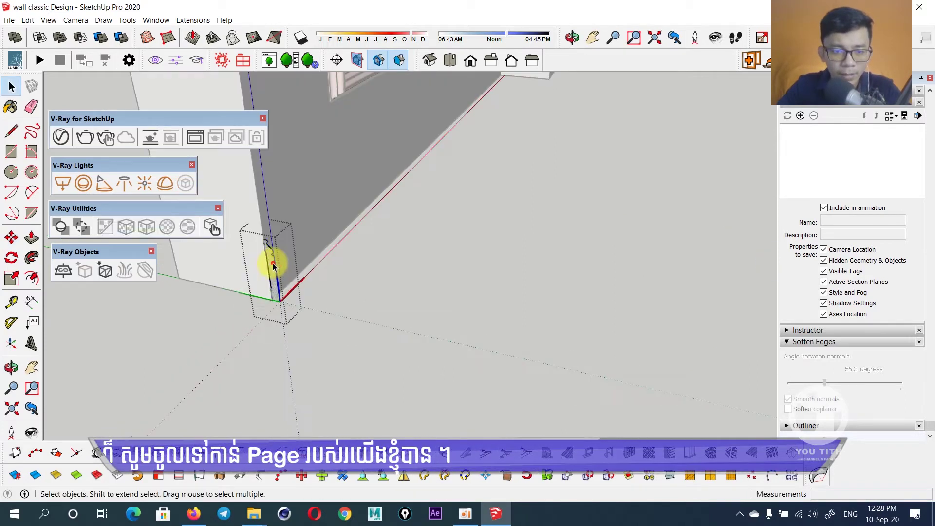
Trace a path along the wall's bottom edge with 200 mm and 1750 mm lines.
{"action": "mouse_move", "coordinate": [334, 239]}
{"action": "middle_mouse_down"}
{"action": "mouse_move", "coordinate": [246, 246]}
{"action": "mouse_move", "coordinate": [260, 330]}
{"action": "mouse_move", "coordinate": [491, 176]}
{"action": "middle_mouse_up"}
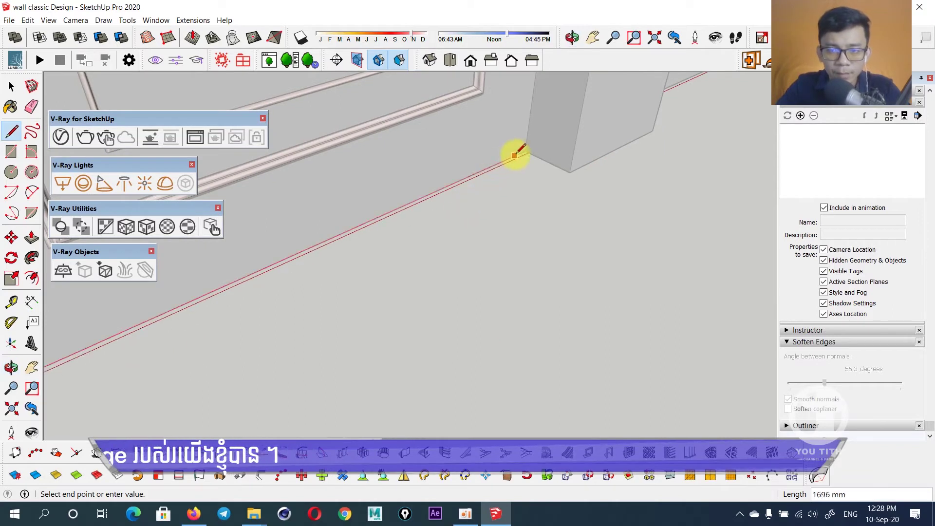
{"action": "left_click", "coordinate": [571, 172]}
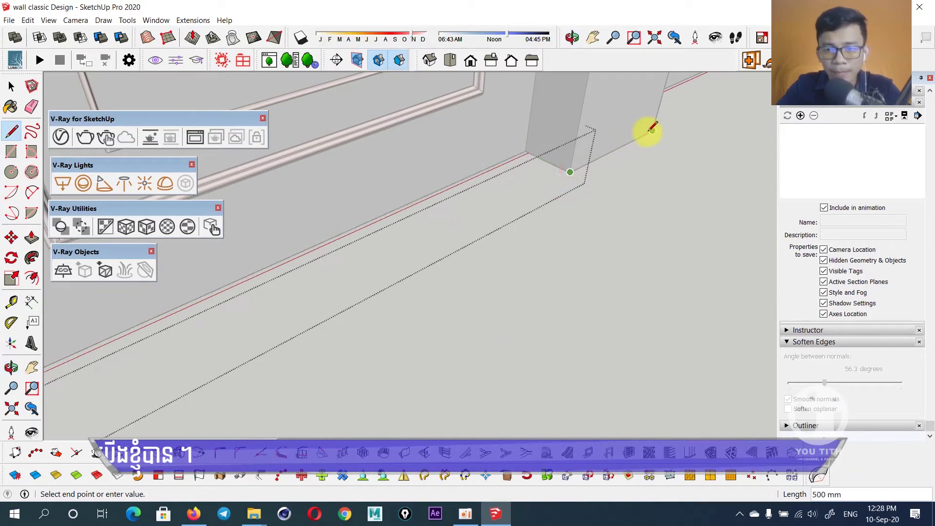
{"action": "mouse_move", "coordinate": [616, 205]}
{"action": "middle_mouse_down"}
{"action": "mouse_move", "coordinate": [389, 299]}
{"action": "mouse_move", "coordinate": [420, 261]}
{"action": "mouse_move", "coordinate": [511, 248]}
{"action": "mouse_move", "coordinate": [424, 265]}
{"action": "mouse_move", "coordinate": [476, 271]}
{"action": "mouse_move", "coordinate": [397, 258]}
{"action": "mouse_move", "coordinate": [604, 269]}
{"action": "mouse_move", "coordinate": [567, 251]}
{"action": "middle_mouse_up"}
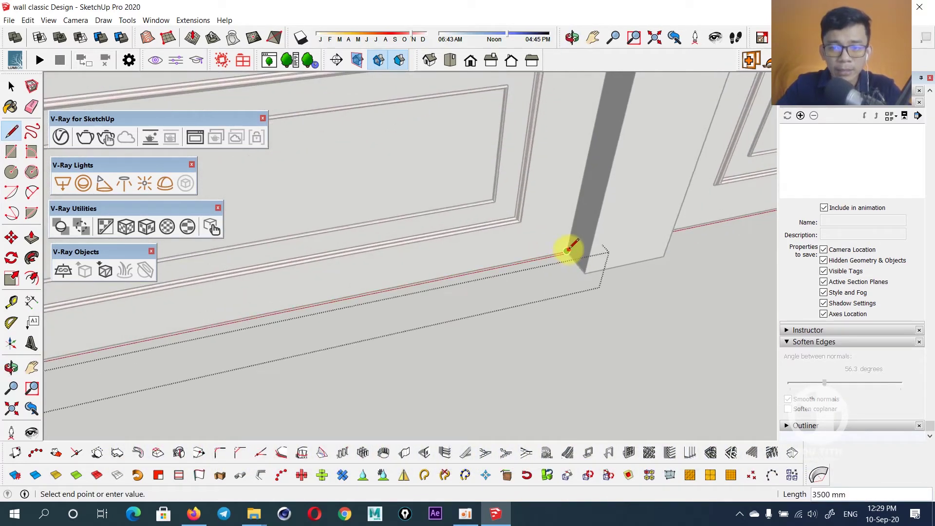
{"action": "mouse_move", "coordinate": [663, 253]}
{"action": "middle_mouse_down"}
{"action": "mouse_move", "coordinate": [506, 240]}
{"action": "mouse_move", "coordinate": [292, 244]}
{"action": "mouse_move", "coordinate": [366, 303]}
{"action": "mouse_move", "coordinate": [432, 307]}
{"action": "mouse_move", "coordinate": [338, 268]}
{"action": "mouse_move", "coordinate": [602, 382]}
{"action": "mouse_move", "coordinate": [390, 320]}
{"action": "mouse_move", "coordinate": [465, 309]}
{"action": "middle_mouse_up"}
Sweep the base profile with Follow Me along the wall's bottom-edge path.
{"action": "key", "text": "space"}
{"action": "scroll", "coordinate": [497, 341], "scroll_direction": "down", "scroll_amount": 5}
{"action": "scroll", "coordinate": [244, 340], "scroll_direction": "up", "scroll_amount": 3}
{"action": "mouse_move", "coordinate": [244, 340]}
{"action": "middle_mouse_down"}
{"action": "mouse_move", "coordinate": [330, 327]}
{"action": "mouse_move", "coordinate": [329, 349]}
{"action": "mouse_move", "coordinate": [501, 289]}
{"action": "middle_mouse_up"}
{"action": "scroll", "coordinate": [309, 309], "scroll_direction": "up", "scroll_amount": 3}
{"action": "scroll", "coordinate": [309, 314], "scroll_direction": "up", "scroll_amount": 2}
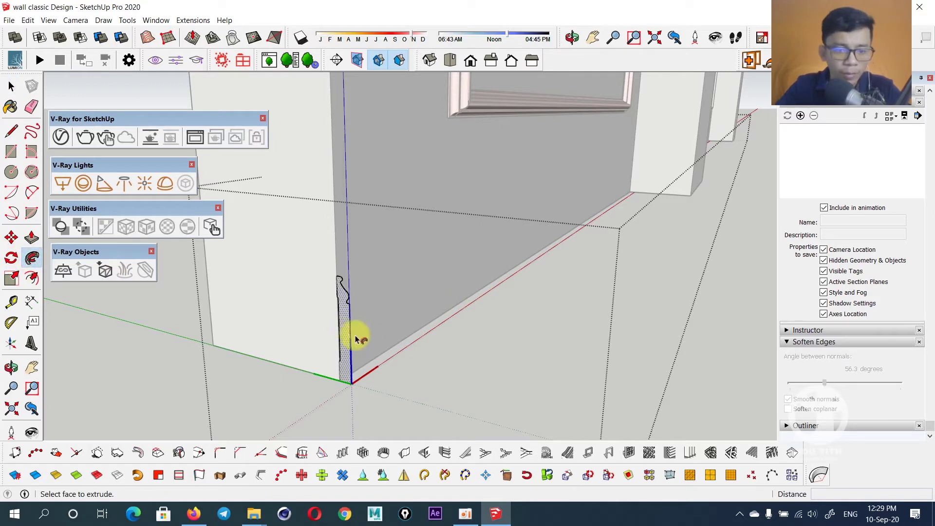
{"action": "left_click", "coordinate": [348, 322]}
Orbit and zoom around the wall to inspect the new skirting moulding beneath the panels.
{"action": "scroll", "coordinate": [504, 271], "scroll_direction": "down", "scroll_amount": 3}
{"action": "mouse_move", "coordinate": [504, 270]}
{"action": "middle_mouse_down"}
{"action": "mouse_move", "coordinate": [618, 313]}
{"action": "mouse_move", "coordinate": [553, 313]}
{"action": "middle_mouse_up"}
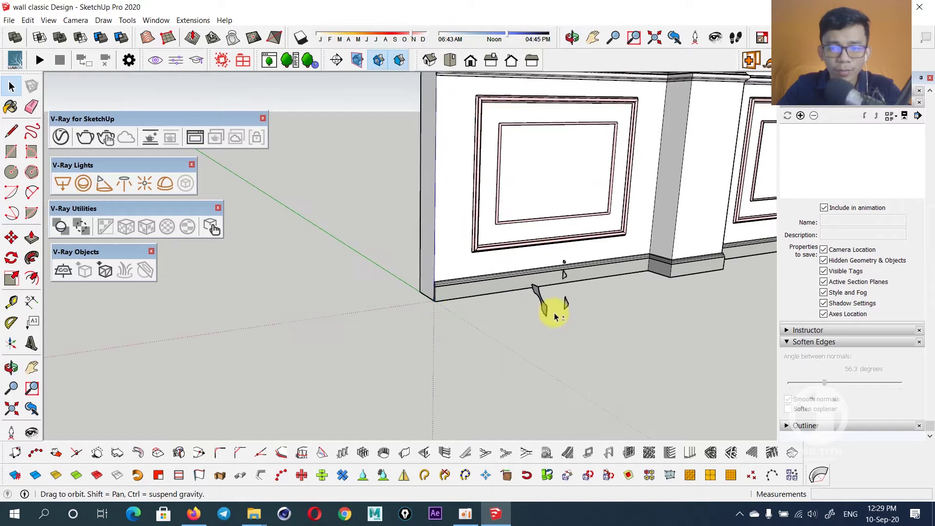
{"action": "scroll", "coordinate": [652, 314], "scroll_direction": "up", "scroll_amount": 3}
{"action": "scroll", "coordinate": [463, 317], "scroll_direction": "up", "scroll_amount": 2}
{"action": "middle_click_drag", "start_coordinate": [463, 317], "coordinate": [542, 319], "text": "shift"}
{"action": "mouse_move", "coordinate": [542, 320]}
{"action": "left_mouse_down", "text": "shift"}
{"action": "mouse_move", "coordinate": [338, 317]}
{"action": "mouse_move", "coordinate": [419, 273]}
{"action": "mouse_move", "coordinate": [688, 259]}
{"action": "mouse_move", "coordinate": [574, 256]}
{"action": "mouse_move", "coordinate": [476, 292]}
{"action": "mouse_move", "coordinate": [378, 351]}
{"action": "mouse_move", "coordinate": [407, 347]}
{"action": "left_mouse_up", "text": "shift"}
{"action": "scroll", "coordinate": [438, 370], "scroll_direction": "down", "scroll_amount": 2}
{"action": "mouse_move", "coordinate": [467, 397]}
{"action": "left_mouse_down"}
{"action": "mouse_move", "coordinate": [513, 391]}
{"action": "mouse_move", "coordinate": [576, 346]}
{"action": "mouse_move", "coordinate": [475, 318]}
{"action": "left_mouse_up"}
{"action": "scroll", "coordinate": [407, 359], "scroll_direction": "up", "scroll_amount": 3}
{"action": "mouse_move", "coordinate": [408, 359]}
{"action": "left_mouse_down"}
{"action": "mouse_move", "coordinate": [456, 328]}
{"action": "mouse_move", "coordinate": [501, 265]}
{"action": "mouse_move", "coordinate": [497, 254]}
{"action": "mouse_move", "coordinate": [424, 311]}
{"action": "mouse_move", "coordinate": [390, 361]}
{"action": "mouse_move", "coordinate": [421, 384]}
{"action": "mouse_move", "coordinate": [294, 418]}
{"action": "left_mouse_up"}
{"action": "scroll", "coordinate": [391, 361], "scroll_direction": "up", "scroll_amount": 2}
{"action": "key", "text": "space"}
{"action": "scroll", "coordinate": [344, 344], "scroll_direction": "down", "scroll_amount": 2}
{"action": "scroll", "coordinate": [344, 344], "scroll_direction": "down", "scroll_amount": 3}
{"action": "mouse_move", "coordinate": [366, 314]}
{"action": "middle_mouse_down"}
{"action": "mouse_move", "coordinate": [396, 236]}
{"action": "mouse_move", "coordinate": [402, 182]}
{"action": "mouse_move", "coordinate": [439, 240]}
{"action": "mouse_move", "coordinate": [434, 376]}
{"action": "middle_mouse_up"}
{"action": "scroll", "coordinate": [485, 382], "scroll_direction": "down", "scroll_amount": 3}
{"action": "scroll", "coordinate": [526, 361], "scroll_direction": "up", "scroll_amount": 2}
Mirror the cornice profile at scale -1 on the green axis and make it a component.
{"action": "scroll", "coordinate": [526, 361], "scroll_direction": "up", "scroll_amount": 3}
{"action": "mouse_move", "coordinate": [535, 313]}
{"action": "middle_mouse_down"}
{"action": "mouse_move", "coordinate": [589, 324]}
{"action": "mouse_move", "coordinate": [519, 299]}
{"action": "middle_mouse_up"}
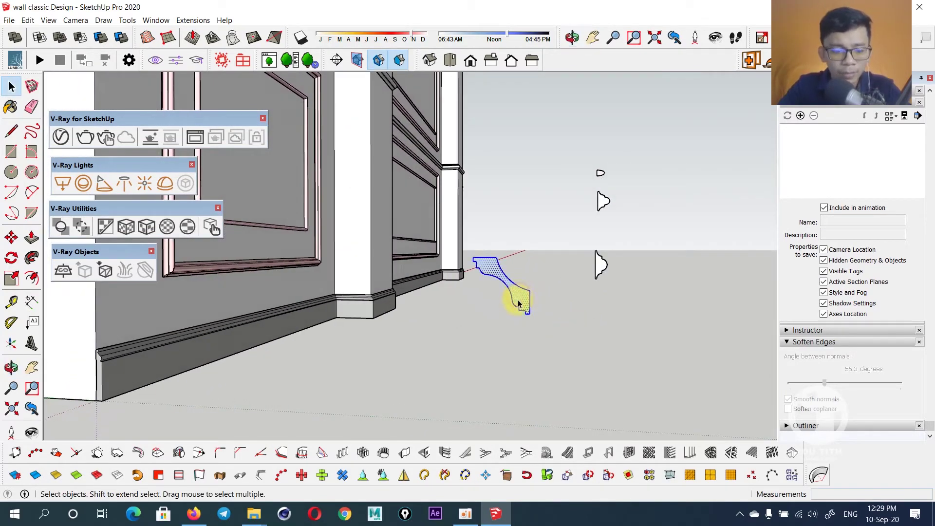
{"action": "left_click_drag", "start_coordinate": [472, 283], "coordinate": [617, 281]}
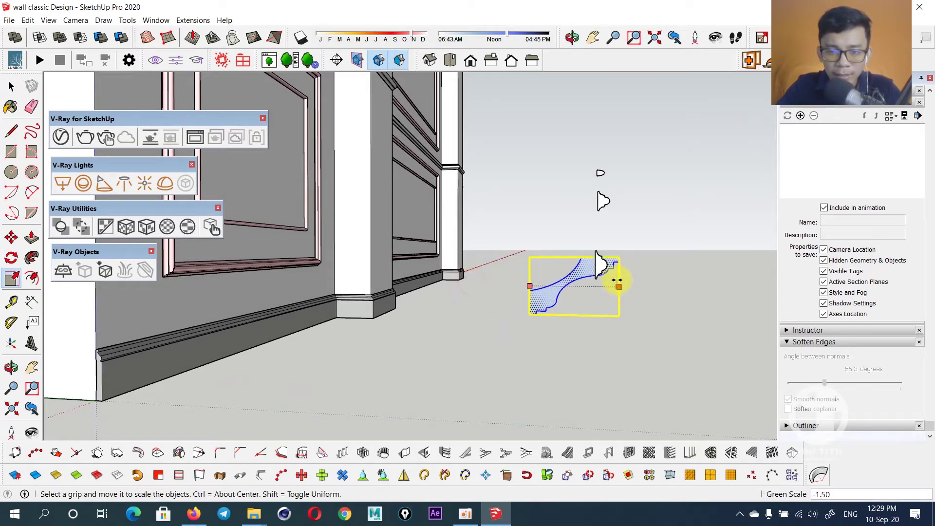
{"action": "type", "text": "-1"}
{"action": "key", "text": "Return"}
{"action": "key", "text": "m"}
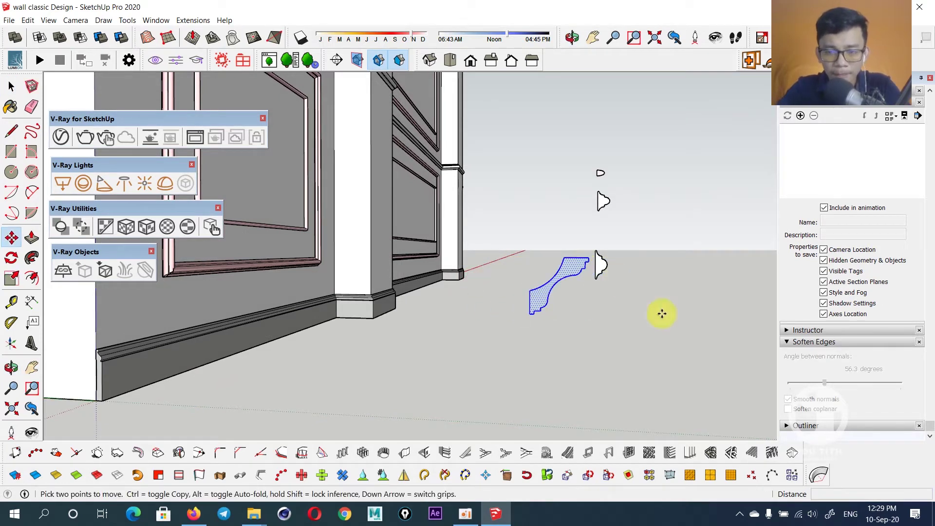
{"action": "key", "text": "g"}
{"action": "key", "text": "Return"}
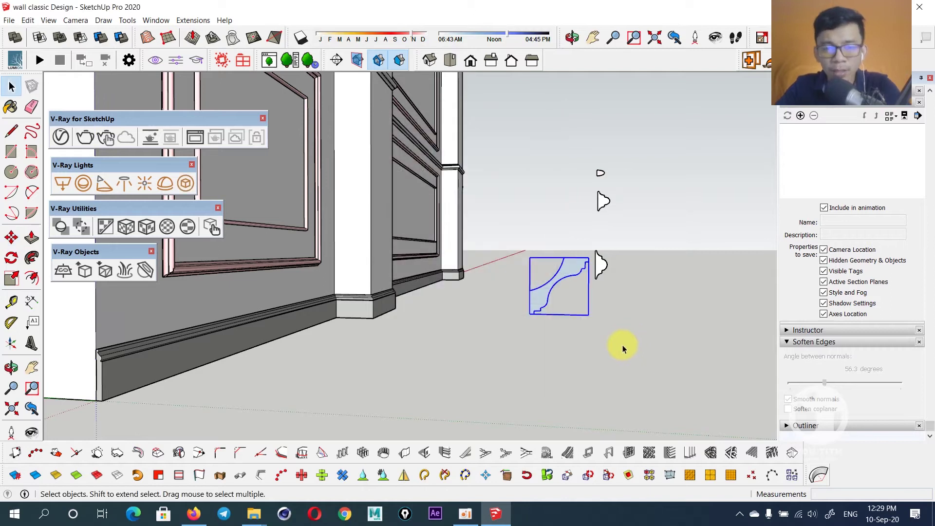
Move the cornice profile to the wall's top end corner.
{"action": "mouse_move", "coordinate": [557, 327]}
{"action": "middle_mouse_down"}
{"action": "mouse_move", "coordinate": [512, 361]}
{"action": "mouse_move", "coordinate": [544, 361]}
{"action": "middle_mouse_up"}
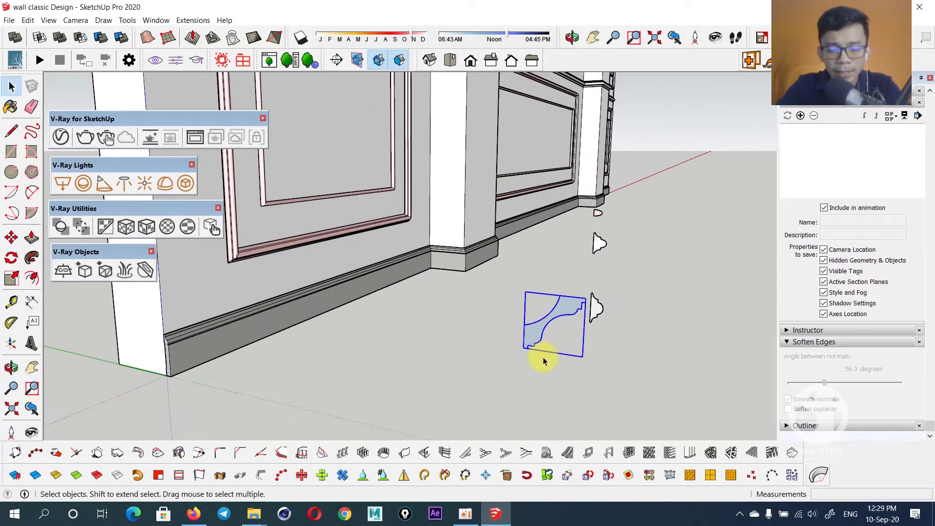
{"action": "scroll", "coordinate": [519, 340], "scroll_direction": "up", "scroll_amount": 2}
{"action": "key", "text": "m"}
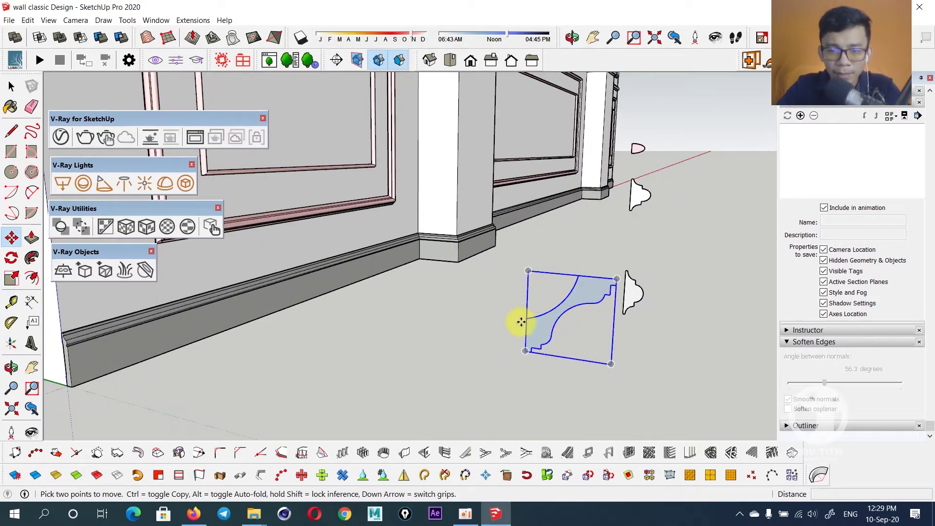
{"action": "left_click", "coordinate": [578, 280]}
{"action": "mouse_move", "coordinate": [574, 271]}
{"action": "middle_mouse_down"}
{"action": "mouse_move", "coordinate": [403, 215]}
{"action": "mouse_move", "coordinate": [484, 378]}
{"action": "middle_mouse_up"}
{"action": "scroll", "coordinate": [418, 103], "scroll_direction": "up", "scroll_amount": 2}
{"action": "scroll", "coordinate": [439, 136], "scroll_direction": "up", "scroll_amount": 2}
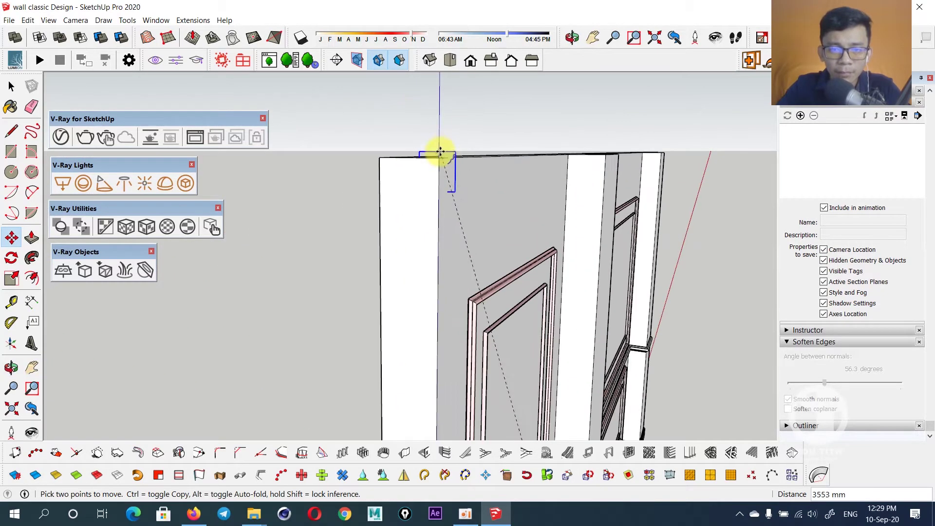
{"action": "left_click", "coordinate": [440, 158]}
{"action": "scroll", "coordinate": [419, 181], "scroll_direction": "up", "scroll_amount": 2}
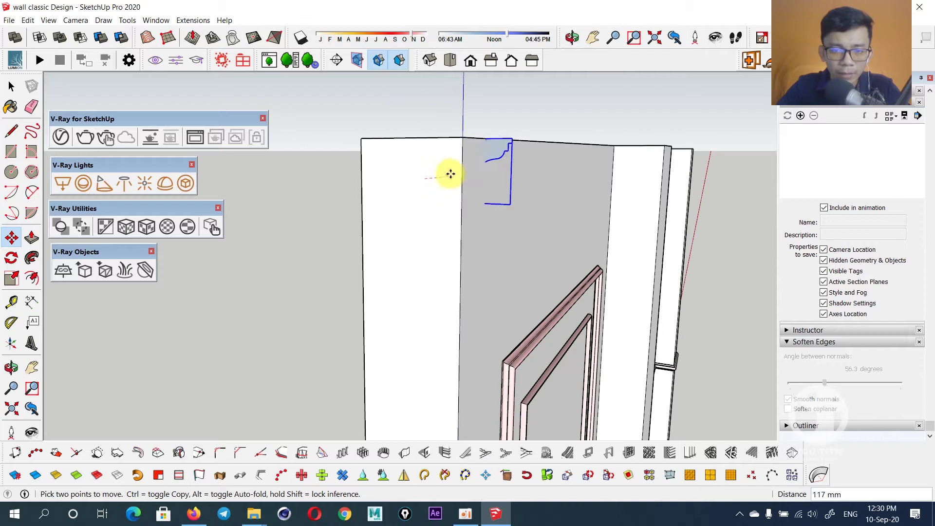
{"action": "mouse_move", "coordinate": [463, 181]}
{"action": "middle_mouse_down"}
{"action": "mouse_move", "coordinate": [454, 118]}
{"action": "mouse_move", "coordinate": [463, 209]}
{"action": "middle_mouse_up"}
Inside the cornice component, draw a path line along the top edge of the wall.
{"action": "key", "text": "space"}
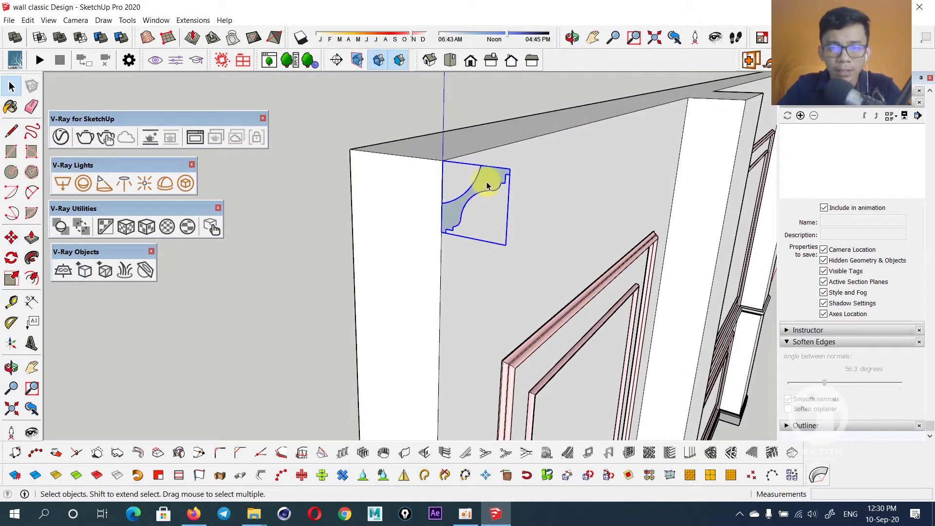
{"action": "double_click", "coordinate": [484, 184]}
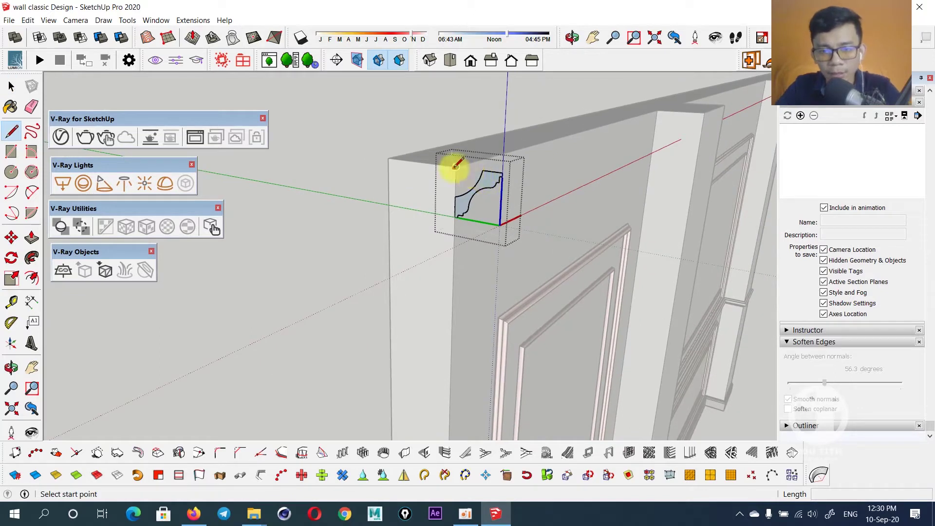
{"action": "left_click", "coordinate": [456, 166]}
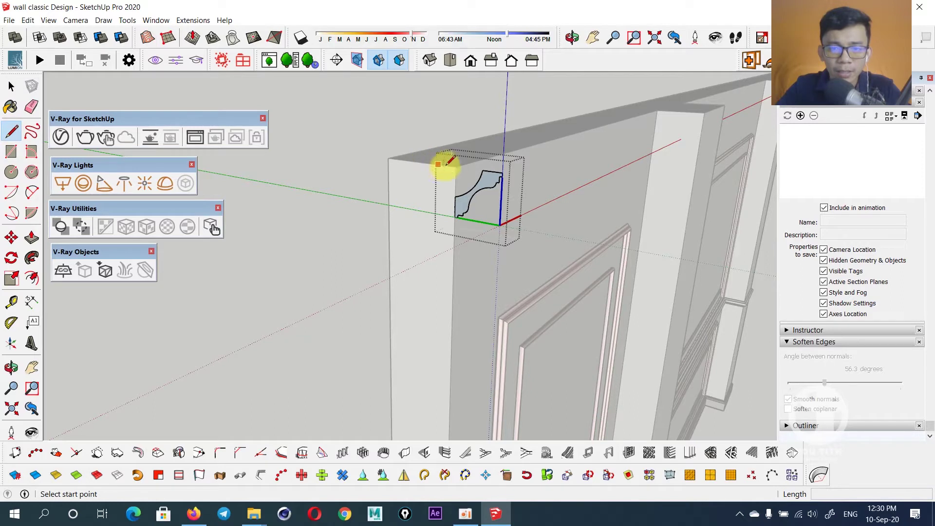
{"action": "left_click", "coordinate": [658, 112]}
{"action": "mouse_move", "coordinate": [704, 113]}
{"action": "middle_mouse_down"}
{"action": "mouse_move", "coordinate": [419, 194]}
{"action": "mouse_move", "coordinate": [358, 270]}
{"action": "middle_mouse_up"}
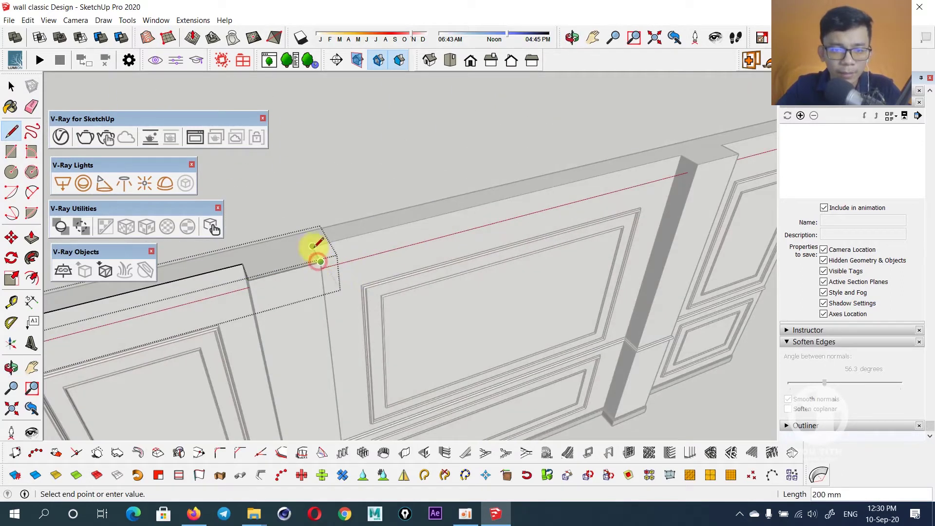
{"action": "mouse_move", "coordinate": [687, 155]}
{"action": "middle_mouse_down"}
{"action": "mouse_move", "coordinate": [637, 182]}
{"action": "mouse_move", "coordinate": [462, 208]}
{"action": "middle_mouse_up"}
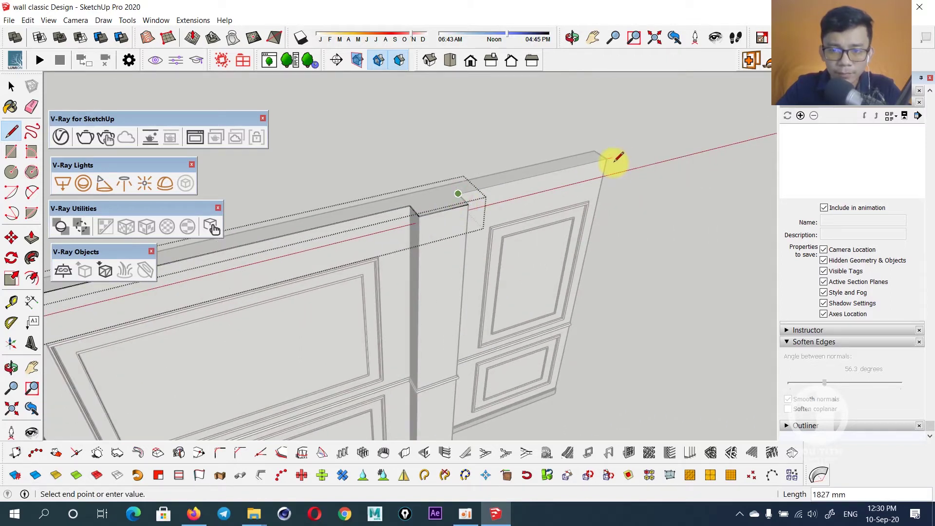
{"action": "key", "text": "space"}
{"action": "scroll", "coordinate": [455, 244], "scroll_direction": "down", "scroll_amount": 5}
{"action": "scroll", "coordinate": [698, 140], "scroll_direction": "down", "scroll_amount": 2}
{"action": "mouse_move", "coordinate": [434, 259]}
{"action": "middle_mouse_down"}
{"action": "mouse_move", "coordinate": [470, 224]}
{"action": "mouse_move", "coordinate": [419, 229]}
{"action": "middle_mouse_up"}
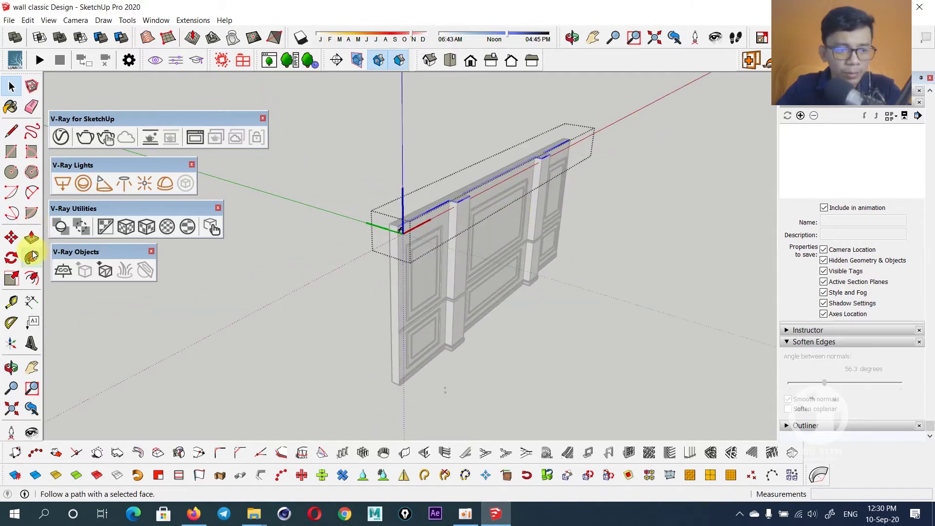
{"action": "scroll", "coordinate": [421, 251], "scroll_direction": "up", "scroll_amount": 3}
{"action": "scroll", "coordinate": [393, 223], "scroll_direction": "up", "scroll_amount": 2}
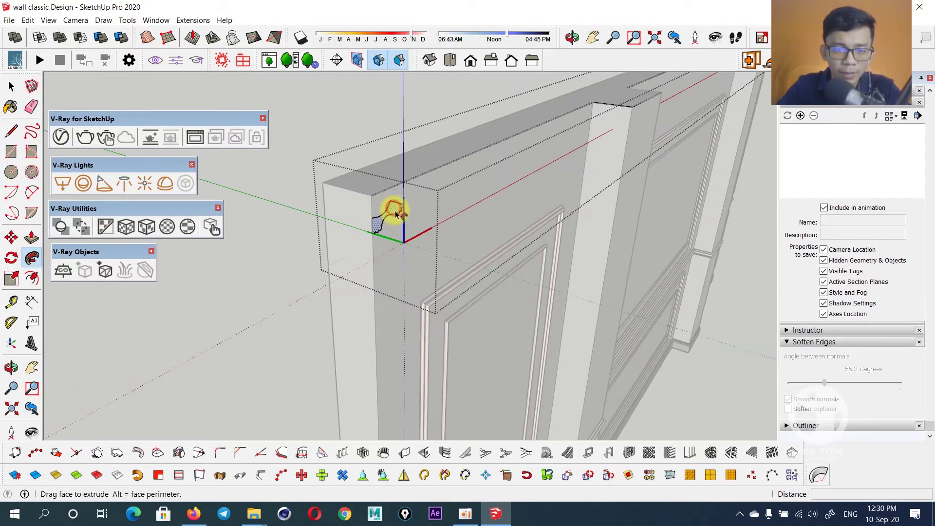
Sweep the cornice profile along the wall-top path with Follow Me, then inspect the moulding.
{"action": "double_click", "coordinate": [395, 215]}
{"action": "key", "text": "space"}
{"action": "middle_click_drag", "start_coordinate": [463, 194], "coordinate": [382, 108]}
{"action": "scroll", "coordinate": [445, 221], "scroll_direction": "up", "scroll_amount": 2}
{"action": "scroll", "coordinate": [507, 175], "scroll_direction": "down", "scroll_amount": 3}
{"action": "mouse_move", "coordinate": [568, 132]}
{"action": "middle_mouse_down"}
{"action": "mouse_move", "coordinate": [497, 188]}
{"action": "mouse_move", "coordinate": [589, 217]}
{"action": "middle_mouse_up"}
{"action": "scroll", "coordinate": [618, 198], "scroll_direction": "up", "scroll_amount": 1}
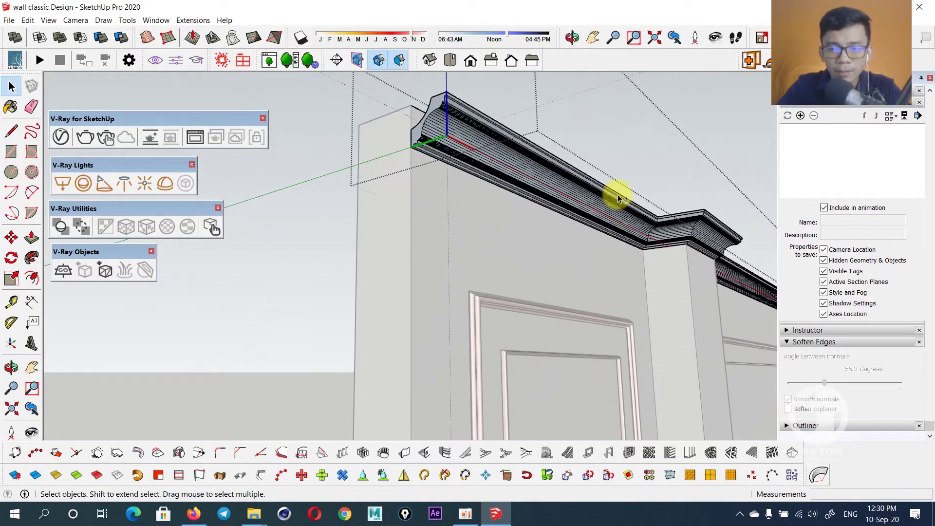
{"action": "scroll", "coordinate": [560, 185], "scroll_direction": "up", "scroll_amount": 2}
Select the whole cornice and lower its soften angle to about 41 degrees.
{"action": "triple_click", "coordinate": [514, 161]}
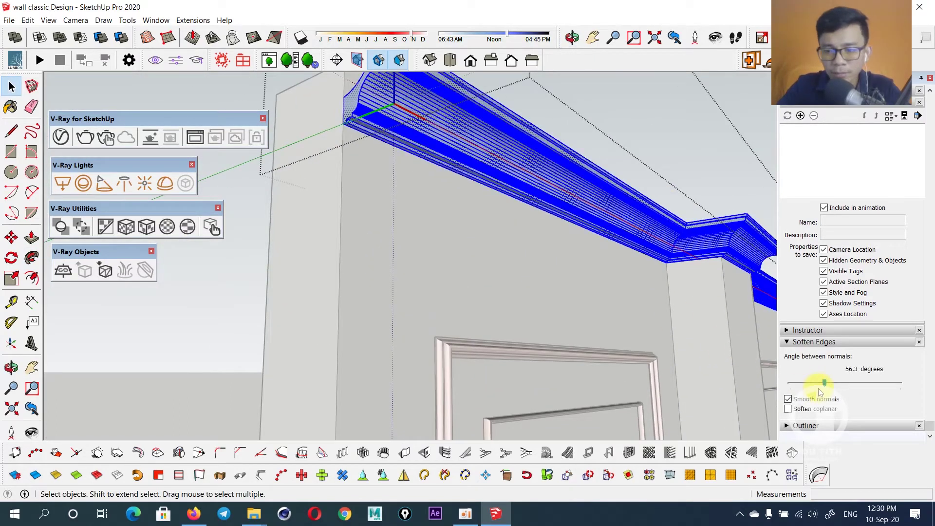
{"action": "left_click_drag", "start_coordinate": [823, 385], "coordinate": [818, 386]}
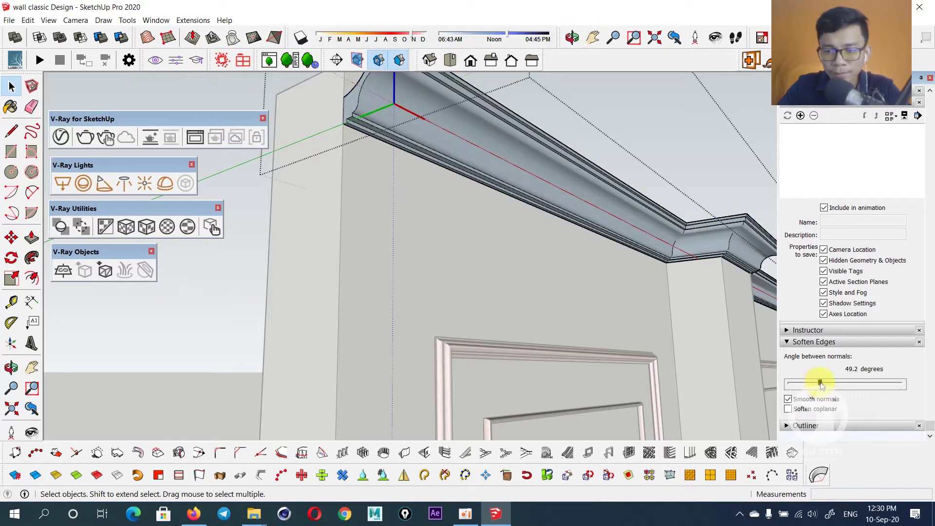
{"action": "left_click_drag", "start_coordinate": [821, 385], "coordinate": [818, 384]}
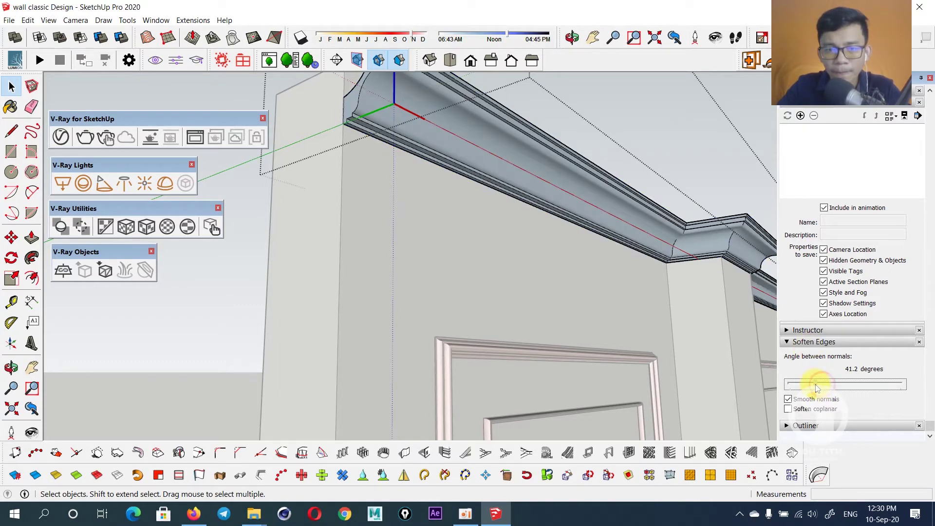
{"action": "right_click", "coordinate": [578, 192]}
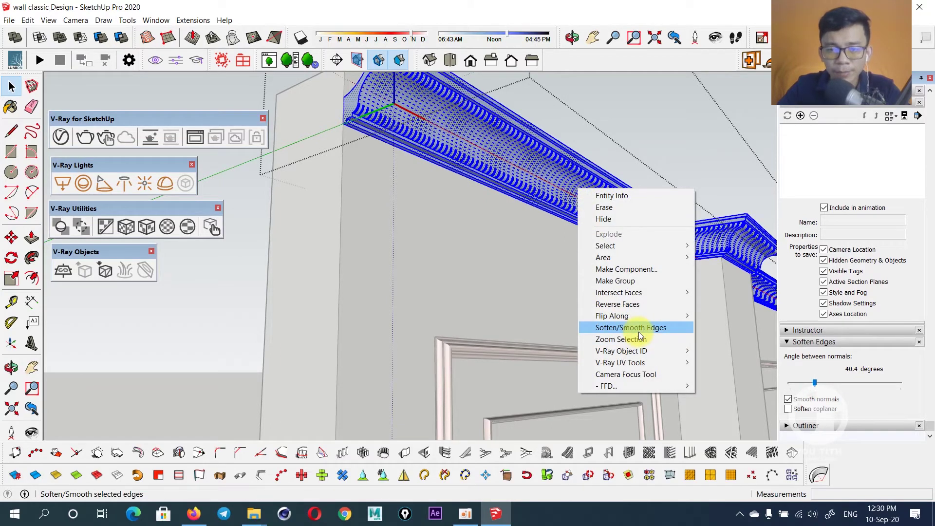
{"action": "mouse_move", "coordinate": [697, 108]}
{"action": "middle_mouse_down"}
{"action": "mouse_move", "coordinate": [732, 94]}
{"action": "mouse_move", "coordinate": [561, 199]}
{"action": "mouse_move", "coordinate": [456, 193]}
{"action": "middle_mouse_up"}
Readjust the cornice's soften angle, trying 78.5 and then about 42 degrees.
{"action": "mouse_move", "coordinate": [816, 383]}
{"action": "left_mouse_down"}
{"action": "mouse_move", "coordinate": [855, 378]}
{"action": "mouse_move", "coordinate": [833, 379]}
{"action": "mouse_move", "coordinate": [841, 369]}
{"action": "left_mouse_up"}
{"action": "mouse_move", "coordinate": [643, 250]}
{"action": "middle_mouse_down"}
{"action": "mouse_move", "coordinate": [463, 271]}
{"action": "mouse_move", "coordinate": [396, 256]}
{"action": "mouse_move", "coordinate": [480, 219]}
{"action": "mouse_move", "coordinate": [685, 200]}
{"action": "mouse_move", "coordinate": [612, 202]}
{"action": "mouse_move", "coordinate": [746, 105]}
{"action": "middle_mouse_up"}
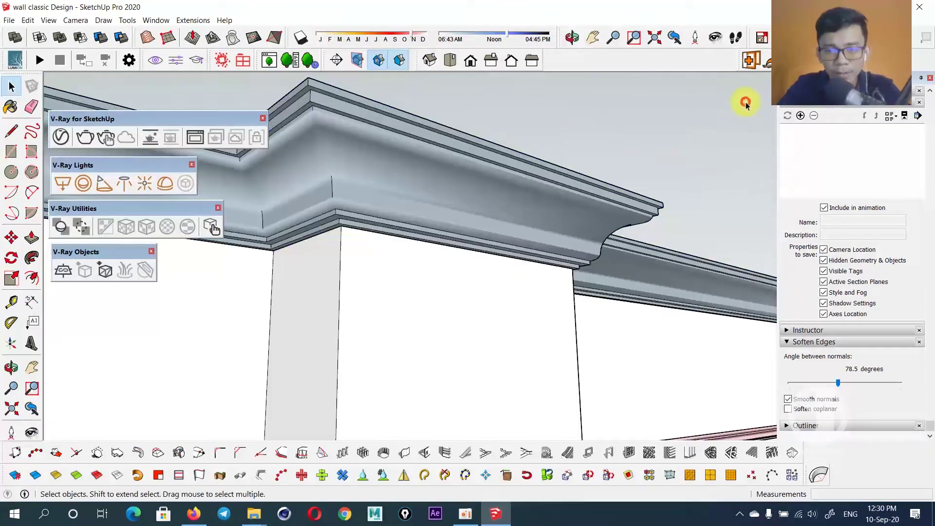
{"action": "middle_click_drag", "start_coordinate": [591, 177], "coordinate": [632, 179]}
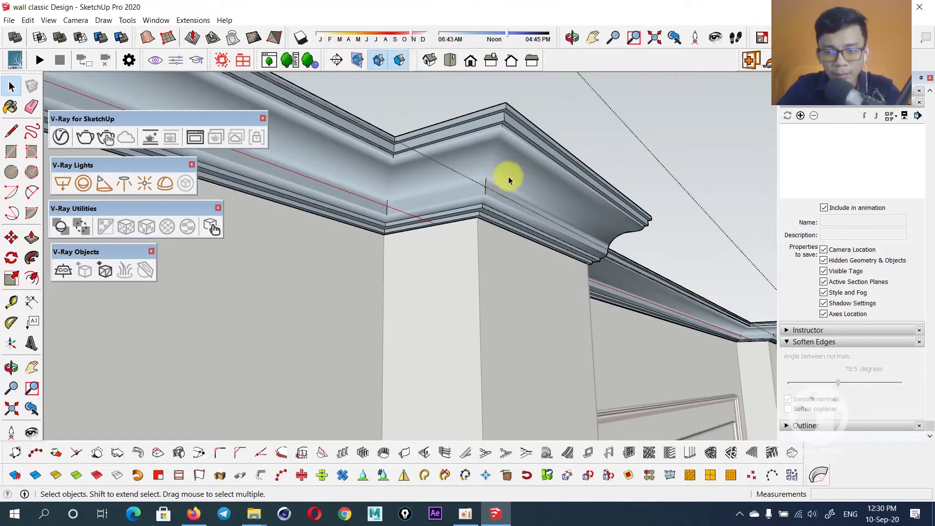
{"action": "triple_click", "coordinate": [509, 179]}
{"action": "left_click_drag", "start_coordinate": [845, 384], "coordinate": [796, 383]}
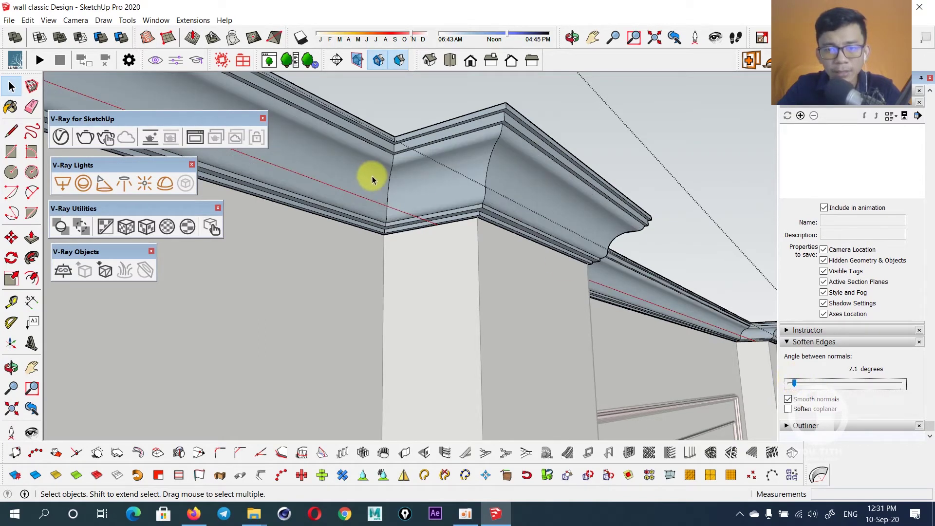
{"action": "mouse_move", "coordinate": [549, 231]}
{"action": "middle_mouse_down"}
{"action": "mouse_move", "coordinate": [356, 256]}
{"action": "mouse_move", "coordinate": [445, 234]}
{"action": "mouse_move", "coordinate": [495, 167]}
{"action": "middle_mouse_up"}
Reverse the faces of the crown moulding.
{"action": "left_click", "coordinate": [495, 168]}
{"action": "right_click", "coordinate": [496, 167]}
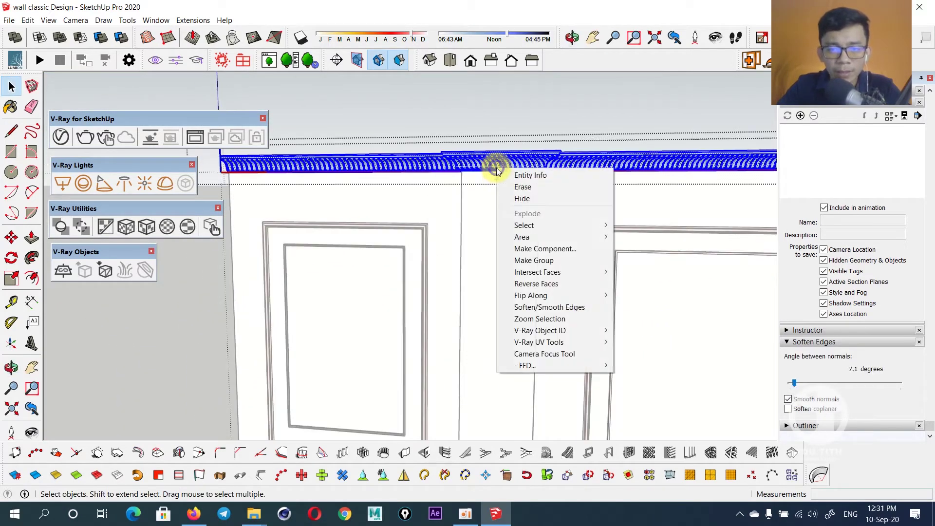
{"action": "left_click", "coordinate": [549, 284]}
{"action": "mouse_move", "coordinate": [563, 132]}
{"action": "middle_mouse_down"}
{"action": "mouse_move", "coordinate": [526, 198]}
{"action": "mouse_move", "coordinate": [476, 142]}
{"action": "mouse_move", "coordinate": [609, 276]}
{"action": "middle_mouse_up"}
{"action": "scroll", "coordinate": [407, 324], "scroll_direction": "up", "scroll_amount": 5}
Inspect the chair-rail moulding's context menu, closing it without changes.
{"action": "left_click", "coordinate": [416, 317]}
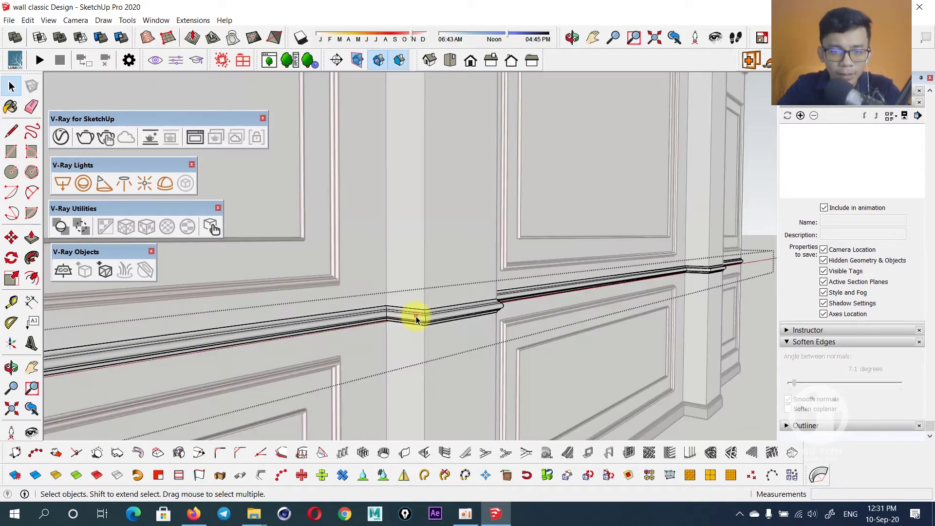
{"action": "right_click", "coordinate": [417, 318]}
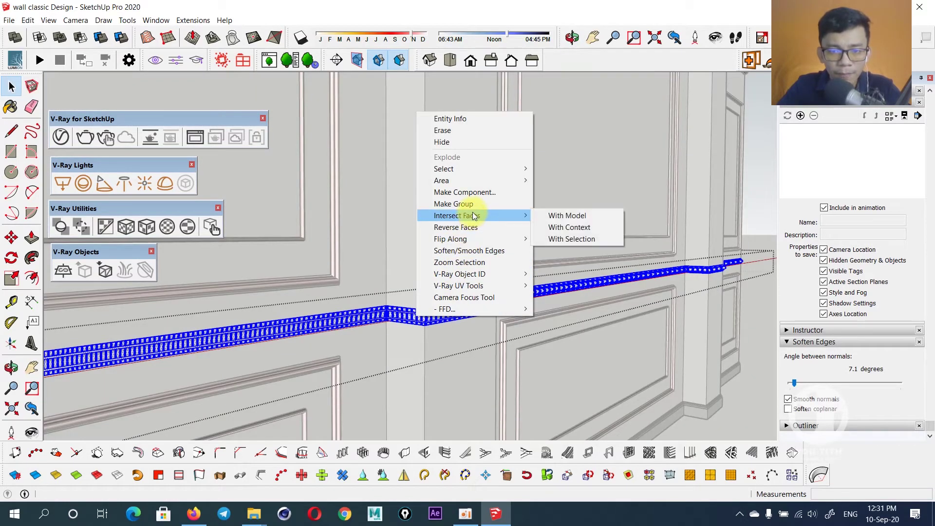
{"action": "left_click", "coordinate": [456, 227]}
{"action": "mouse_move", "coordinate": [463, 271]}
{"action": "middle_mouse_down"}
{"action": "mouse_move", "coordinate": [532, 140]}
{"action": "mouse_move", "coordinate": [486, 282]}
{"action": "middle_mouse_up"}
{"action": "scroll", "coordinate": [385, 317], "scroll_direction": "up", "scroll_amount": 3}
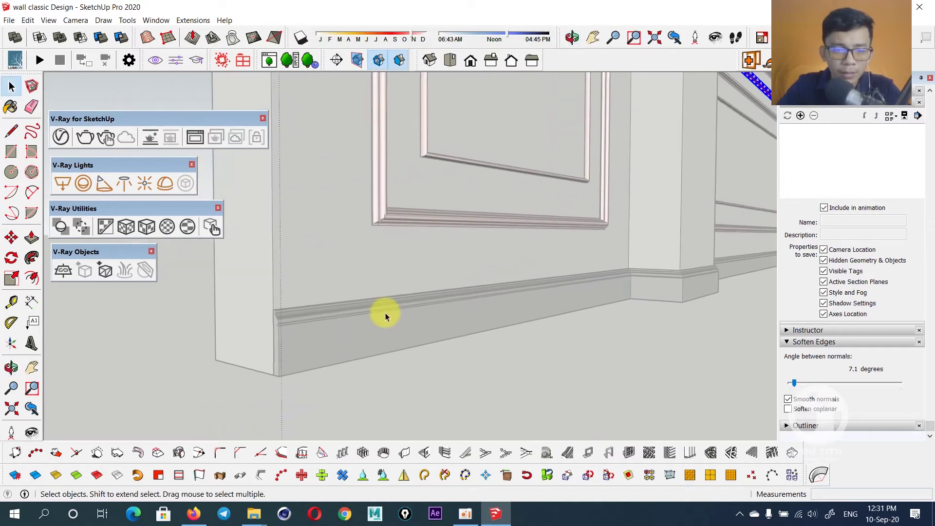
Reverse the baseboard moulding's faces so they face outward like the other mouldings.
{"action": "left_click", "coordinate": [384, 317]}
{"action": "right_click", "coordinate": [385, 316]}
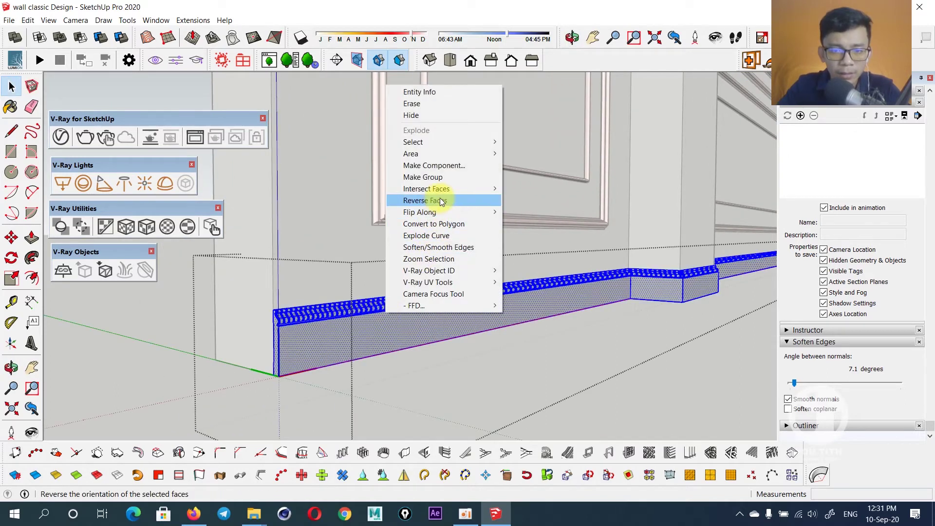
{"action": "left_click", "coordinate": [441, 202]}
{"action": "left_click", "coordinate": [509, 338]}
{"action": "scroll", "coordinate": [636, 344], "scroll_direction": "down", "scroll_amount": 2}
{"action": "scroll", "coordinate": [636, 344], "scroll_direction": "down", "scroll_amount": 2}
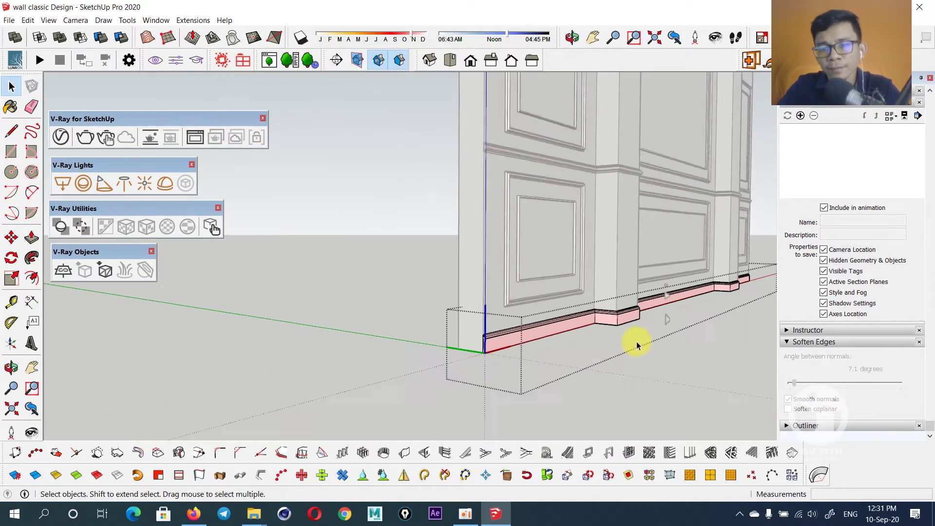
{"action": "scroll", "coordinate": [662, 333], "scroll_direction": "up", "scroll_amount": 2}
{"action": "middle_click_drag", "start_coordinate": [673, 351], "coordinate": [385, 341]}
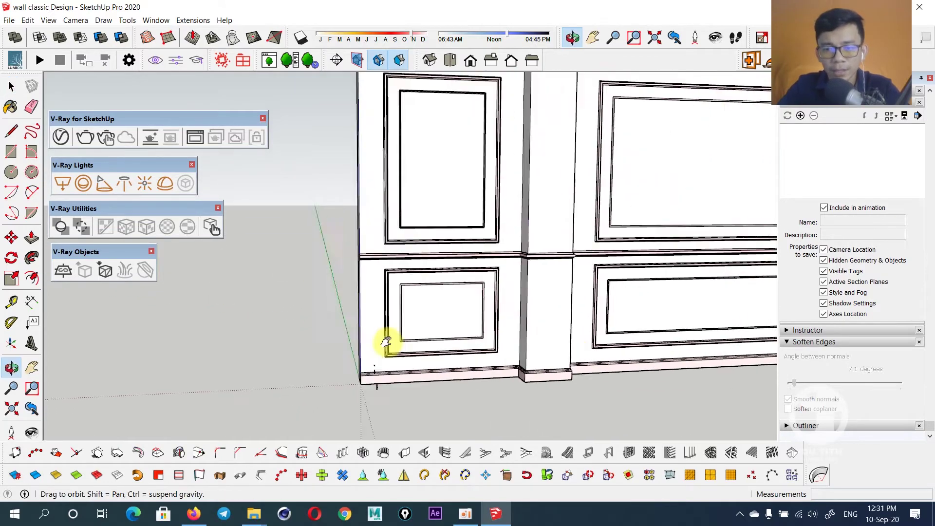
Orbit and zoom around the panels toward the crown moulding.
{"action": "scroll", "coordinate": [470, 323], "scroll_direction": "down", "scroll_amount": 3}
{"action": "middle_click_drag", "start_coordinate": [470, 323], "coordinate": [265, 341]}
{"action": "scroll", "coordinate": [409, 241], "scroll_direction": "up", "scroll_amount": 3}
{"action": "scroll", "coordinate": [462, 128], "scroll_direction": "down", "scroll_amount": 1}
{"action": "mouse_move", "coordinate": [462, 128]}
{"action": "middle_mouse_down"}
{"action": "mouse_move", "coordinate": [509, 258]}
{"action": "mouse_move", "coordinate": [363, 259]}
{"action": "middle_mouse_up"}
{"action": "scroll", "coordinate": [428, 209], "scroll_direction": "up", "scroll_amount": 3}
{"action": "scroll", "coordinate": [452, 301], "scroll_direction": "up", "scroll_amount": 2}
{"action": "mouse_move", "coordinate": [451, 301]}
{"action": "middle_mouse_down"}
{"action": "mouse_move", "coordinate": [420, 212]}
{"action": "mouse_move", "coordinate": [536, 349]}
{"action": "mouse_move", "coordinate": [499, 222]}
{"action": "mouse_move", "coordinate": [426, 326]}
{"action": "middle_mouse_up"}
{"action": "scroll", "coordinate": [534, 347], "scroll_direction": "down", "scroll_amount": 2}
Hide the Default Tray and inspect the crown moulding corner and baseboard corner.
{"action": "left_click", "coordinate": [931, 79]}
{"action": "mouse_move", "coordinate": [574, 240]}
{"action": "middle_mouse_down"}
{"action": "mouse_move", "coordinate": [528, 182]}
{"action": "mouse_move", "coordinate": [616, 205]}
{"action": "middle_mouse_up"}
{"action": "scroll", "coordinate": [614, 205], "scroll_direction": "up", "scroll_amount": 2}
{"action": "mouse_move", "coordinate": [614, 238]}
{"action": "middle_mouse_down"}
{"action": "mouse_move", "coordinate": [581, 215]}
{"action": "mouse_move", "coordinate": [562, 221]}
{"action": "mouse_move", "coordinate": [589, 267]}
{"action": "mouse_move", "coordinate": [520, 130]}
{"action": "mouse_move", "coordinate": [485, 209]}
{"action": "mouse_move", "coordinate": [489, 133]}
{"action": "mouse_move", "coordinate": [510, 156]}
{"action": "mouse_move", "coordinate": [524, 317]}
{"action": "middle_mouse_up"}
{"action": "mouse_move", "coordinate": [689, 194]}
{"action": "middle_mouse_down"}
{"action": "mouse_move", "coordinate": [556, 286]}
{"action": "mouse_move", "coordinate": [460, 309]}
{"action": "mouse_move", "coordinate": [695, 255]}
{"action": "mouse_move", "coordinate": [492, 215]}
{"action": "middle_mouse_up"}
{"action": "scroll", "coordinate": [432, 315], "scroll_direction": "up", "scroll_amount": 2}
{"action": "scroll", "coordinate": [432, 319], "scroll_direction": "up", "scroll_amount": 2}
{"action": "scroll", "coordinate": [432, 319], "scroll_direction": "down", "scroll_amount": 3}
{"action": "scroll", "coordinate": [390, 281], "scroll_direction": "up", "scroll_amount": 3}
Inspect the chair-rail and baseboard mouldings from low and frontal views of the wall.
{"action": "mouse_move", "coordinate": [390, 281]}
{"action": "middle_mouse_down"}
{"action": "mouse_move", "coordinate": [397, 244]}
{"action": "mouse_move", "coordinate": [497, 225]}
{"action": "mouse_move", "coordinate": [445, 258]}
{"action": "mouse_move", "coordinate": [464, 285]}
{"action": "mouse_move", "coordinate": [434, 194]}
{"action": "mouse_move", "coordinate": [434, 333]}
{"action": "middle_mouse_up"}
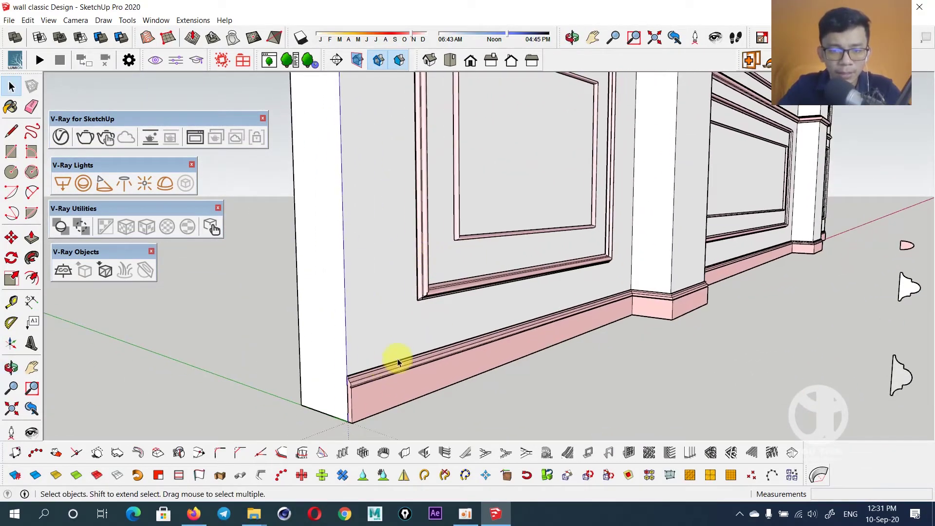
{"action": "scroll", "coordinate": [398, 363], "scroll_direction": "down", "scroll_amount": 3}
{"action": "mouse_move", "coordinate": [474, 240]}
{"action": "middle_mouse_down"}
{"action": "mouse_move", "coordinate": [503, 232]}
{"action": "mouse_move", "coordinate": [501, 222]}
{"action": "middle_mouse_up"}
{"action": "scroll", "coordinate": [492, 275], "scroll_direction": "up", "scroll_amount": 2}
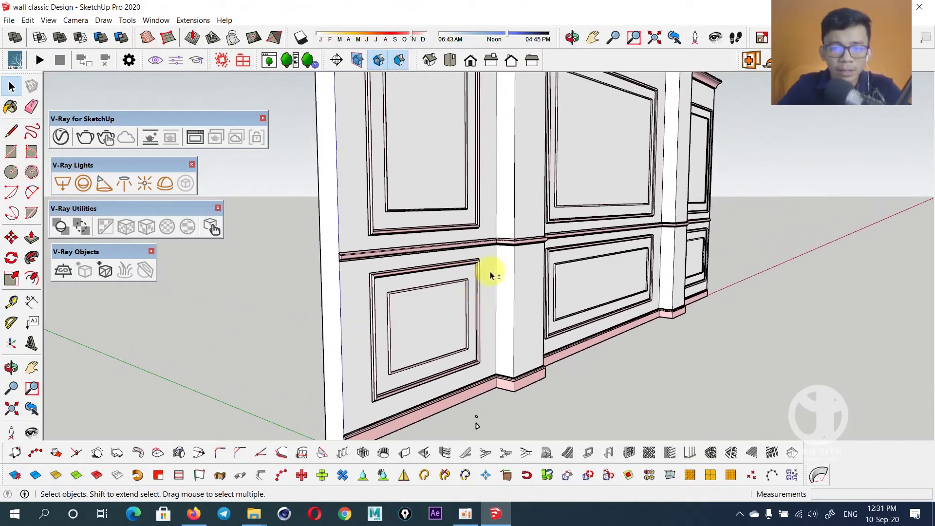
{"action": "scroll", "coordinate": [492, 276], "scroll_direction": "down", "scroll_amount": 3}
{"action": "middle_click_drag", "start_coordinate": [511, 287], "coordinate": [532, 292]}
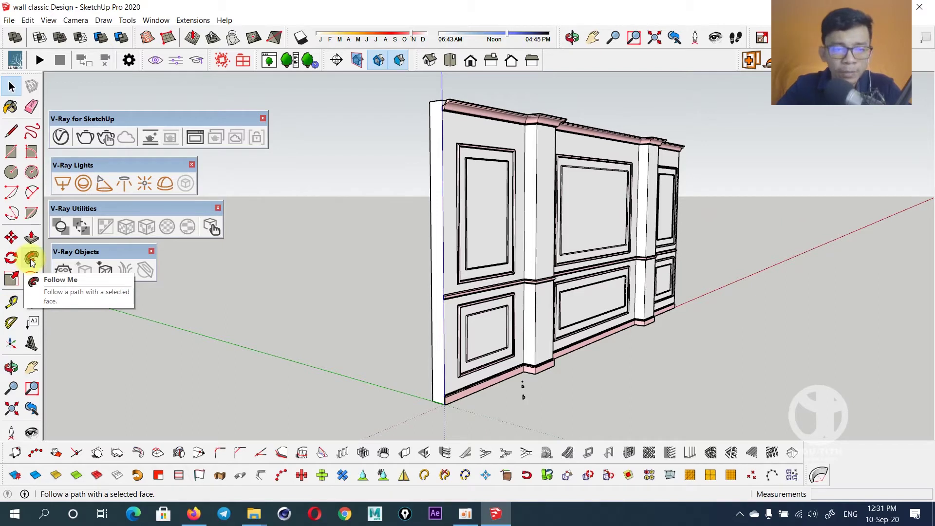
{"action": "middle_click_drag", "start_coordinate": [501, 306], "coordinate": [503, 214]}
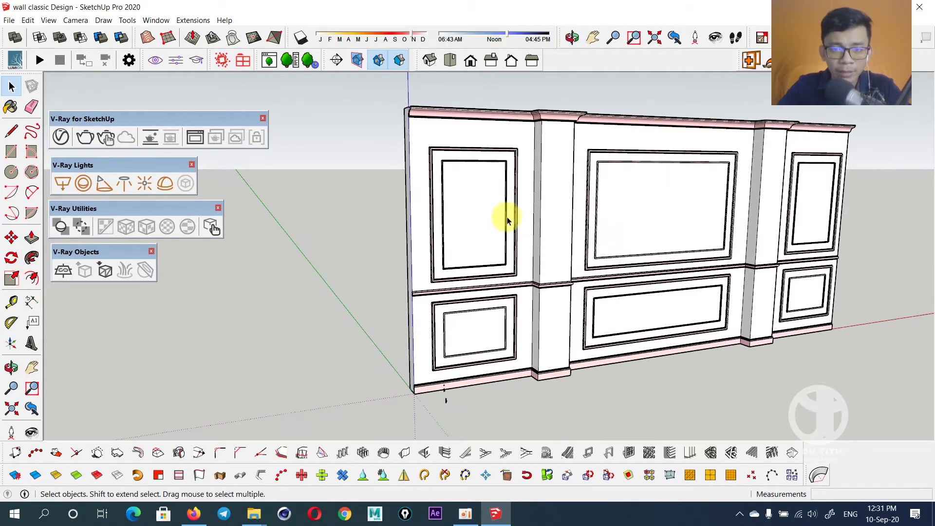
{"action": "scroll", "coordinate": [509, 203], "scroll_direction": "up", "scroll_amount": 2}
{"action": "scroll", "coordinate": [465, 132], "scroll_direction": "up", "scroll_amount": 2}
{"action": "middle_click_drag", "start_coordinate": [460, 183], "coordinate": [477, 223]}
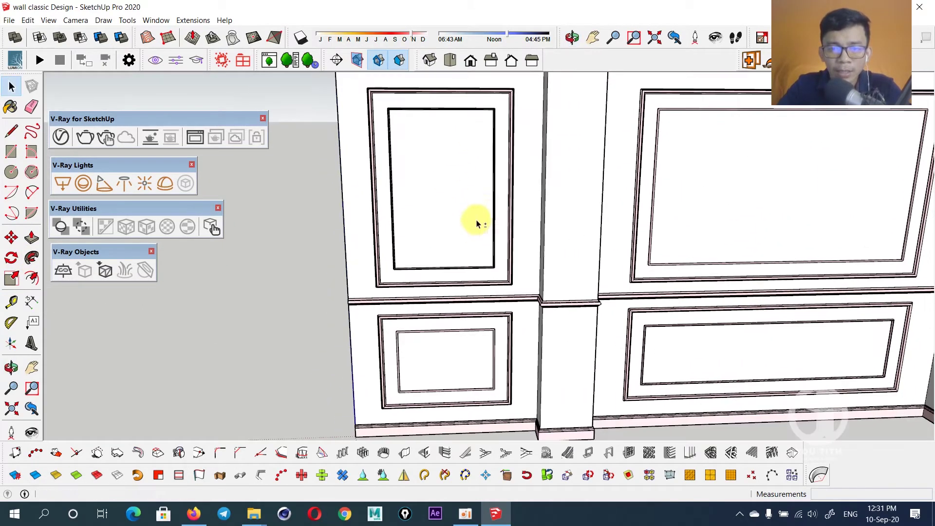
{"action": "mouse_move", "coordinate": [532, 317]}
{"action": "middle_mouse_down", "text": "shift"}
{"action": "mouse_move", "coordinate": [409, 267]}
{"action": "mouse_move", "coordinate": [518, 265]}
{"action": "middle_mouse_up", "text": "shift"}
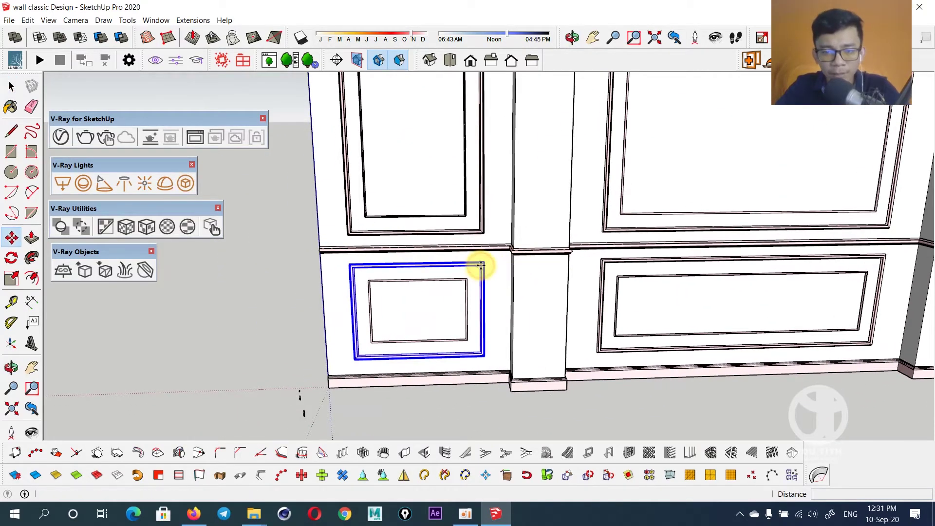
Place a panel-frame copy left of the wall and soften its edges at 1.6 degrees.
{"action": "left_click", "coordinate": [605, 422]}
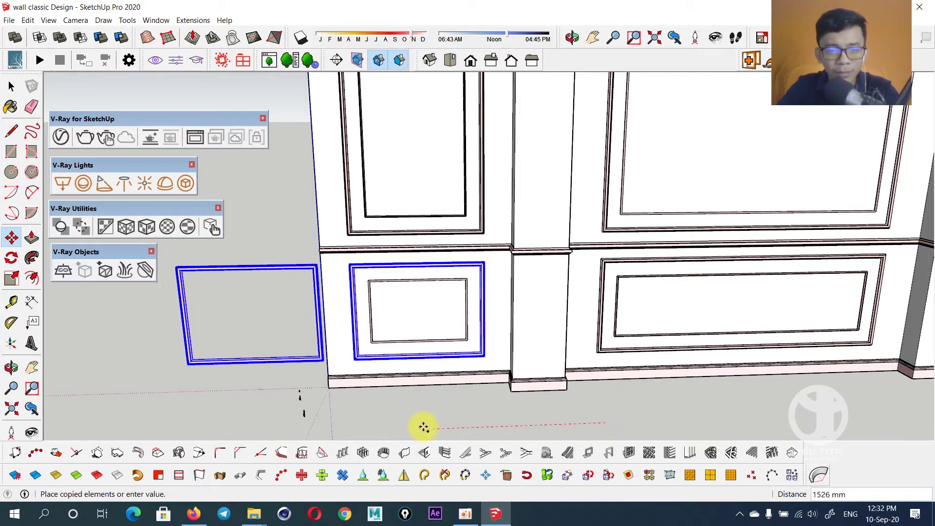
{"action": "mouse_move", "coordinate": [340, 366]}
{"action": "middle_mouse_down"}
{"action": "mouse_move", "coordinate": [505, 302]}
{"action": "mouse_move", "coordinate": [478, 303]}
{"action": "mouse_move", "coordinate": [501, 254]}
{"action": "middle_mouse_up"}
{"action": "right_click", "coordinate": [469, 249]}
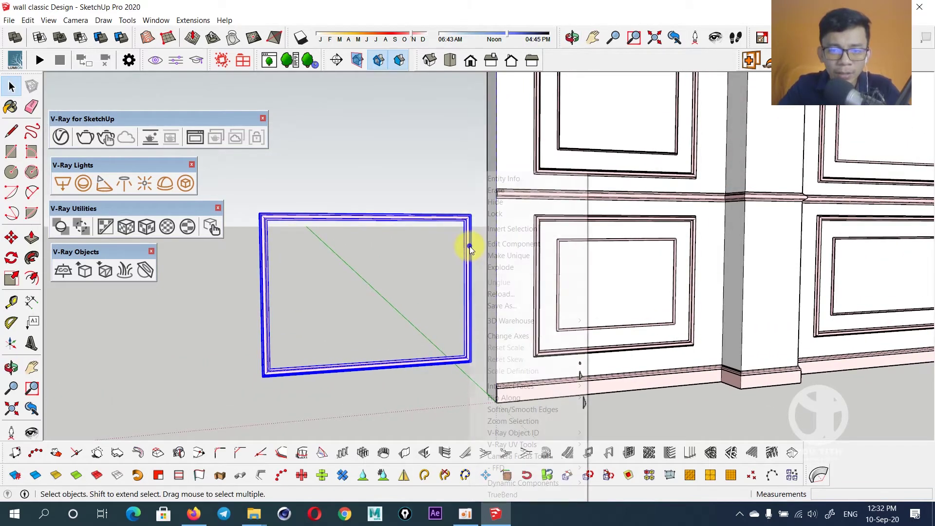
{"action": "left_click", "coordinate": [511, 410]}
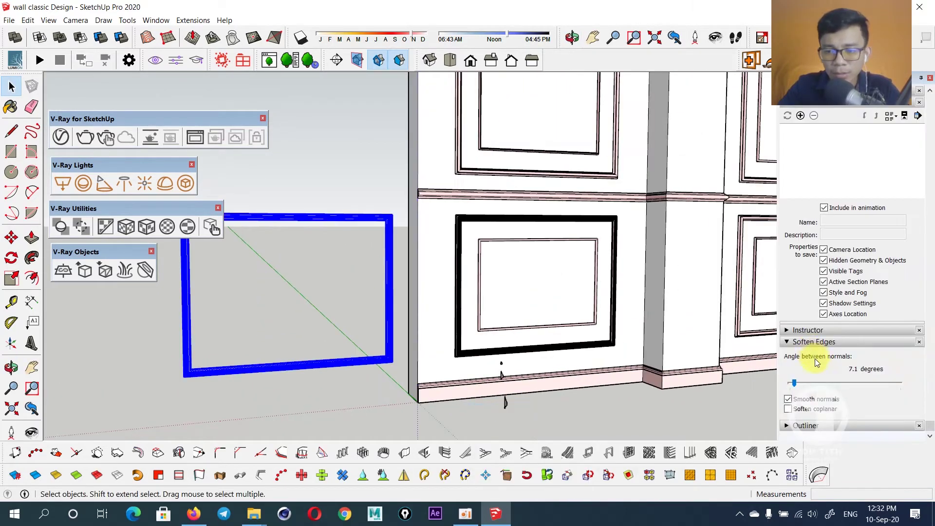
{"action": "mouse_move", "coordinate": [793, 385]}
{"action": "left_mouse_down"}
{"action": "mouse_move", "coordinate": [817, 385]}
{"action": "mouse_move", "coordinate": [791, 383]}
{"action": "left_mouse_up"}
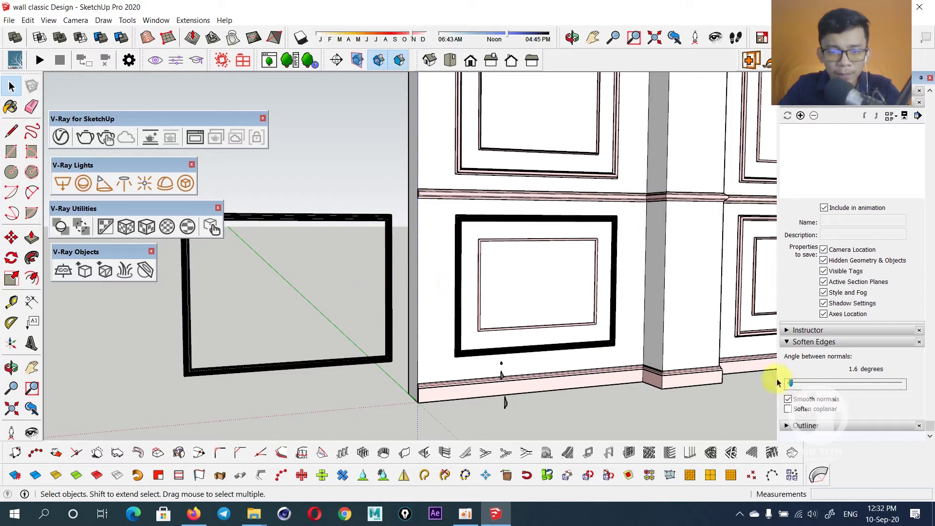
{"action": "scroll", "coordinate": [397, 187], "scroll_direction": "down", "scroll_amount": 2}
{"action": "scroll", "coordinate": [397, 226], "scroll_direction": "up", "scroll_amount": 4}
{"action": "scroll", "coordinate": [404, 234], "scroll_direction": "up", "scroll_amount": 3}
{"action": "scroll", "coordinate": [404, 234], "scroll_direction": "down", "scroll_amount": 2}
{"action": "scroll", "coordinate": [403, 225], "scroll_direction": "up", "scroll_amount": 2}
{"action": "scroll", "coordinate": [409, 215], "scroll_direction": "down", "scroll_amount": 2}
{"action": "scroll", "coordinate": [411, 247], "scroll_direction": "down", "scroll_amount": 2}
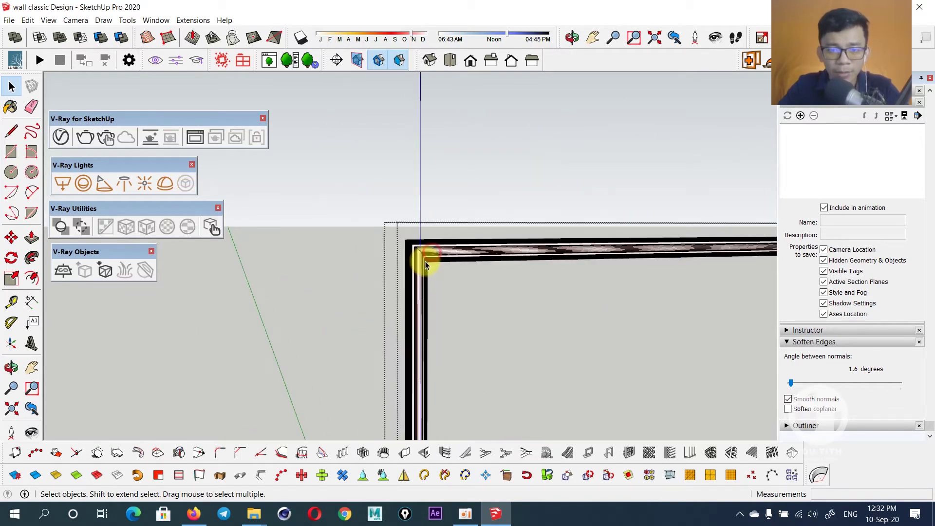
{"action": "scroll", "coordinate": [424, 261], "scroll_direction": "down", "scroll_amount": 5}
{"action": "middle_click_drag", "start_coordinate": [424, 262], "coordinate": [368, 142]}
Try the Move and Scale tools on the copied frame and its top bar.
{"action": "key", "text": "m"}
{"action": "mouse_move", "coordinate": [482, 279]}
{"action": "middle_mouse_down"}
{"action": "mouse_move", "coordinate": [518, 297]}
{"action": "mouse_move", "coordinate": [463, 294]}
{"action": "mouse_move", "coordinate": [488, 294]}
{"action": "mouse_move", "coordinate": [279, 155]}
{"action": "middle_mouse_up"}
{"action": "key", "text": "space"}
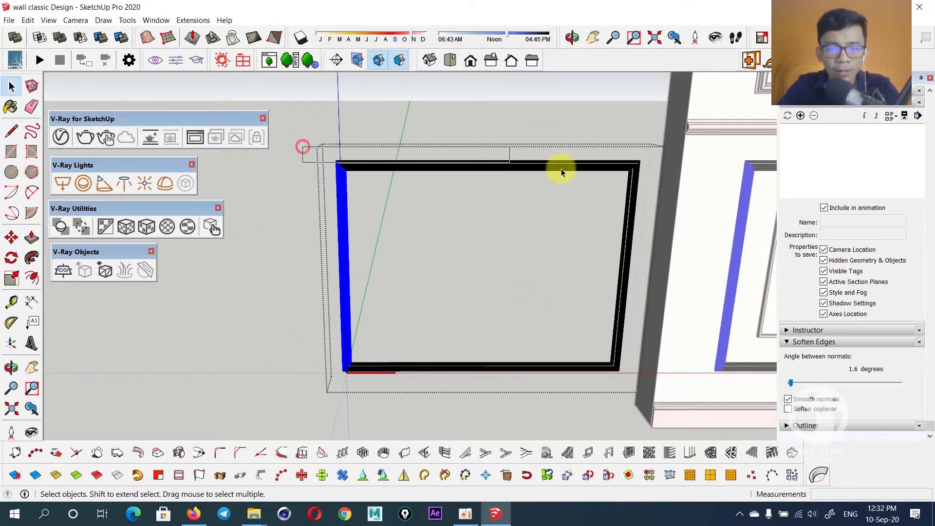
{"action": "left_click_drag", "start_coordinate": [561, 172], "coordinate": [653, 203]}
{"action": "key", "text": "space"}
{"action": "mouse_move", "coordinate": [501, 160]}
{"action": "middle_mouse_down"}
{"action": "mouse_move", "coordinate": [478, 230]}
{"action": "mouse_move", "coordinate": [472, 163]}
{"action": "mouse_move", "coordinate": [563, 209]}
{"action": "middle_mouse_up"}
{"action": "left_click", "coordinate": [461, 183]}
{"action": "key", "text": "s"}
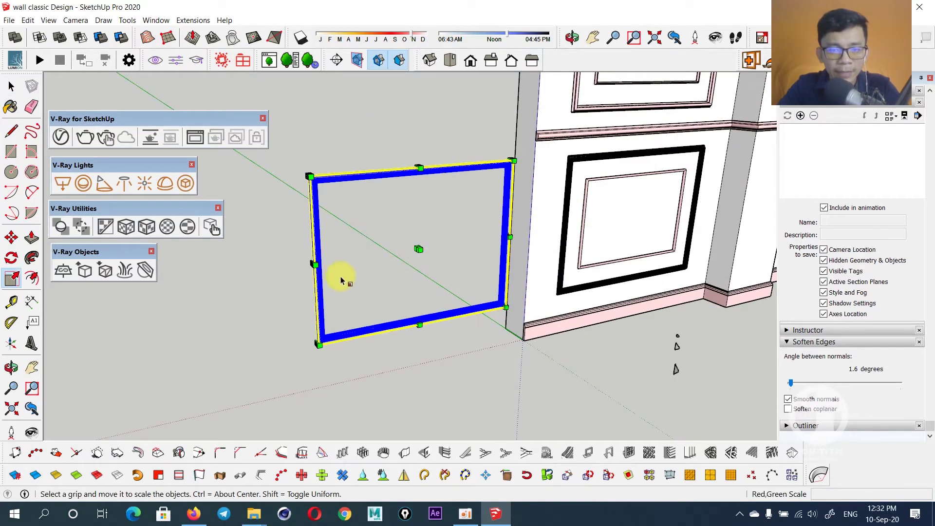
{"action": "middle_click_drag", "start_coordinate": [341, 273], "coordinate": [313, 268]}
{"action": "scroll", "coordinate": [322, 235], "scroll_direction": "up", "scroll_amount": 2}
{"action": "key", "text": "space"}
{"action": "middle_click_drag", "start_coordinate": [321, 219], "coordinate": [250, 229]}
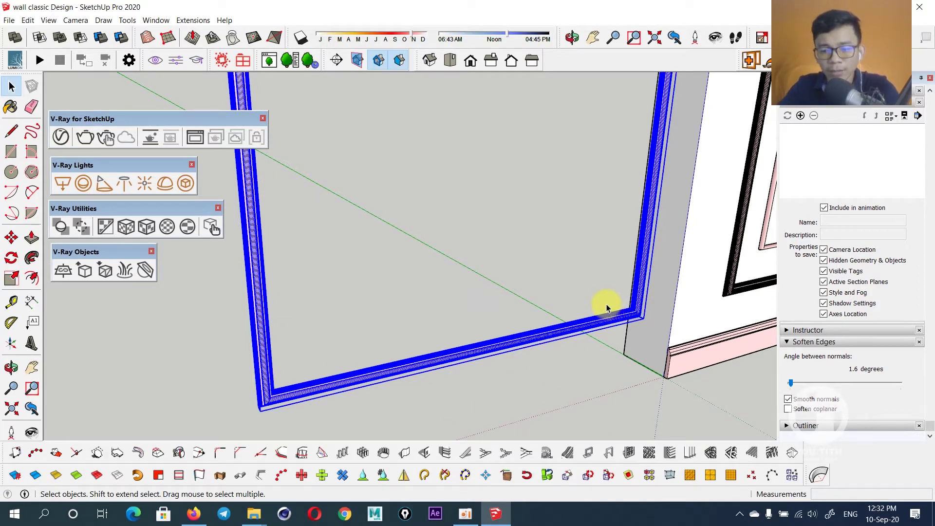
Delete the copied panel frame and return to the panelled wall.
{"action": "key", "text": "Delete"}
{"action": "mouse_move", "coordinate": [600, 299]}
{"action": "middle_mouse_down"}
{"action": "mouse_move", "coordinate": [430, 303]}
{"action": "mouse_move", "coordinate": [302, 359]}
{"action": "mouse_move", "coordinate": [455, 295]}
{"action": "mouse_move", "coordinate": [407, 259]}
{"action": "mouse_move", "coordinate": [498, 276]}
{"action": "mouse_move", "coordinate": [426, 330]}
{"action": "mouse_move", "coordinate": [547, 276]}
{"action": "mouse_move", "coordinate": [555, 288]}
{"action": "mouse_move", "coordinate": [468, 328]}
{"action": "mouse_move", "coordinate": [428, 313]}
{"action": "mouse_move", "coordinate": [453, 309]}
{"action": "mouse_move", "coordinate": [395, 330]}
{"action": "mouse_move", "coordinate": [479, 366]}
{"action": "mouse_move", "coordinate": [445, 288]}
{"action": "mouse_move", "coordinate": [250, 313]}
{"action": "middle_mouse_up"}
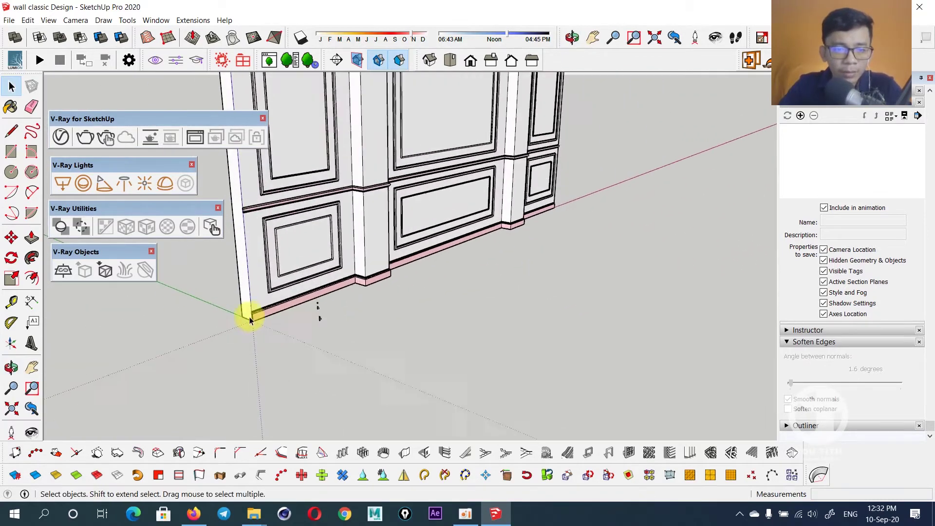
{"action": "scroll", "coordinate": [259, 334], "scroll_direction": "down", "scroll_amount": 2}
Place a Tape Measure guide 200 mm from one end edge of the wall.
{"action": "key", "text": "t"}
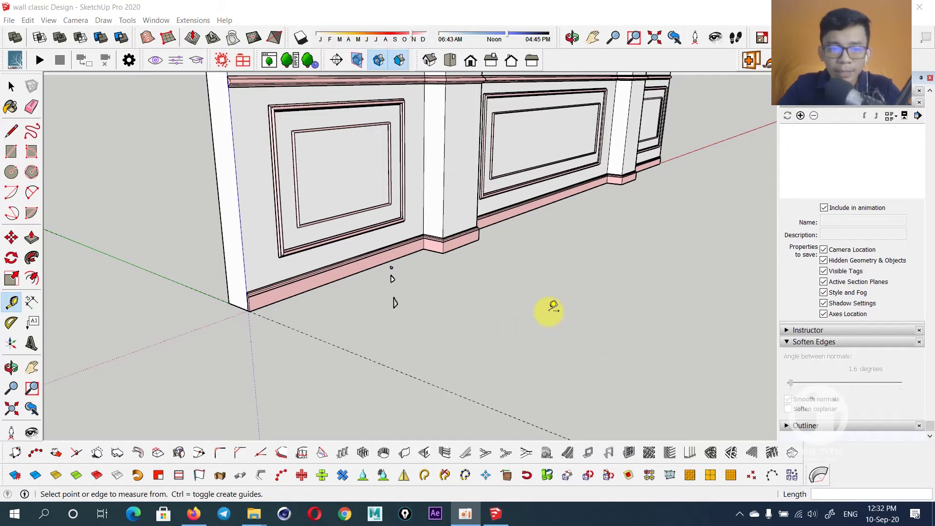
{"action": "middle_click_drag", "start_coordinate": [554, 306], "coordinate": [529, 321]}
{"action": "mouse_move", "coordinate": [385, 351]}
{"action": "middle_mouse_down"}
{"action": "mouse_move", "coordinate": [485, 308]}
{"action": "mouse_move", "coordinate": [533, 324]}
{"action": "mouse_move", "coordinate": [386, 323]}
{"action": "mouse_move", "coordinate": [552, 332]}
{"action": "middle_mouse_up"}
{"action": "scroll", "coordinate": [553, 356], "scroll_direction": "up", "scroll_amount": 3}
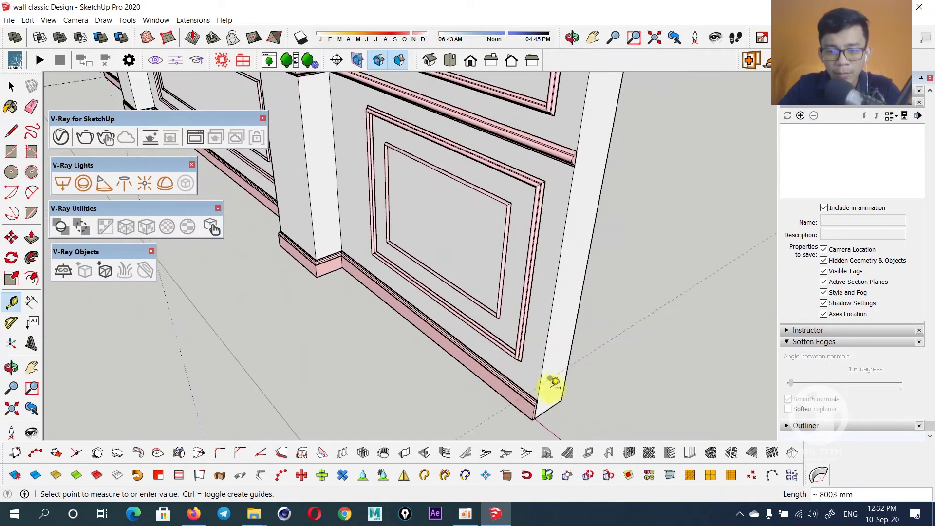
{"action": "scroll", "coordinate": [549, 411], "scroll_direction": "down", "scroll_amount": 5}
{"action": "scroll", "coordinate": [559, 396], "scroll_direction": "down", "scroll_amount": 5}
{"action": "mouse_move", "coordinate": [518, 381]}
{"action": "middle_mouse_down"}
{"action": "mouse_move", "coordinate": [453, 344]}
{"action": "mouse_move", "coordinate": [645, 299]}
{"action": "mouse_move", "coordinate": [468, 323]}
{"action": "mouse_move", "coordinate": [466, 214]}
{"action": "mouse_move", "coordinate": [428, 282]}
{"action": "mouse_move", "coordinate": [489, 240]}
{"action": "mouse_move", "coordinate": [478, 328]}
{"action": "mouse_move", "coordinate": [467, 334]}
{"action": "middle_mouse_up"}
{"action": "scroll", "coordinate": [480, 303], "scroll_direction": "up", "scroll_amount": 5}
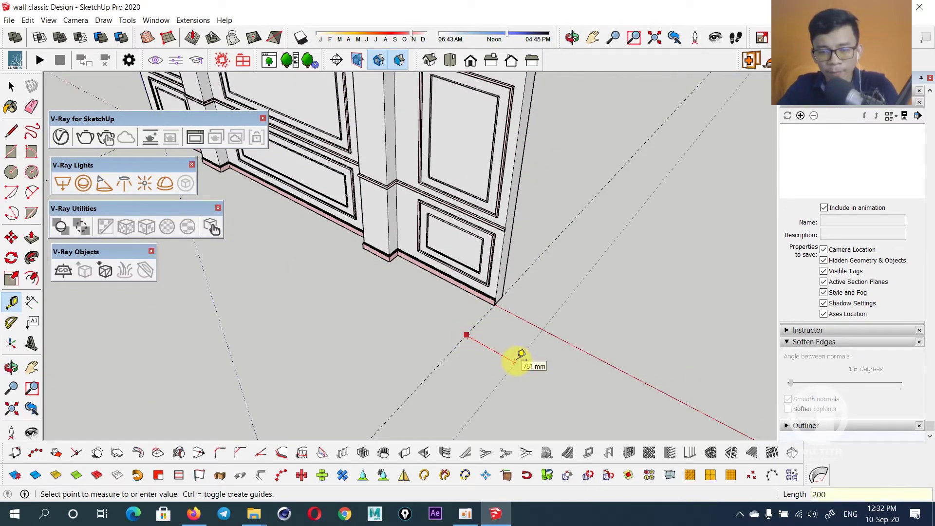
{"action": "key", "text": "Return"}
Add further 200 mm guide lines toward the wall's right end corner.
{"action": "scroll", "coordinate": [520, 354], "scroll_direction": "down", "scroll_amount": 5}
{"action": "mouse_move", "coordinate": [517, 355]}
{"action": "middle_mouse_down"}
{"action": "mouse_move", "coordinate": [522, 341]}
{"action": "mouse_move", "coordinate": [486, 302]}
{"action": "middle_mouse_up"}
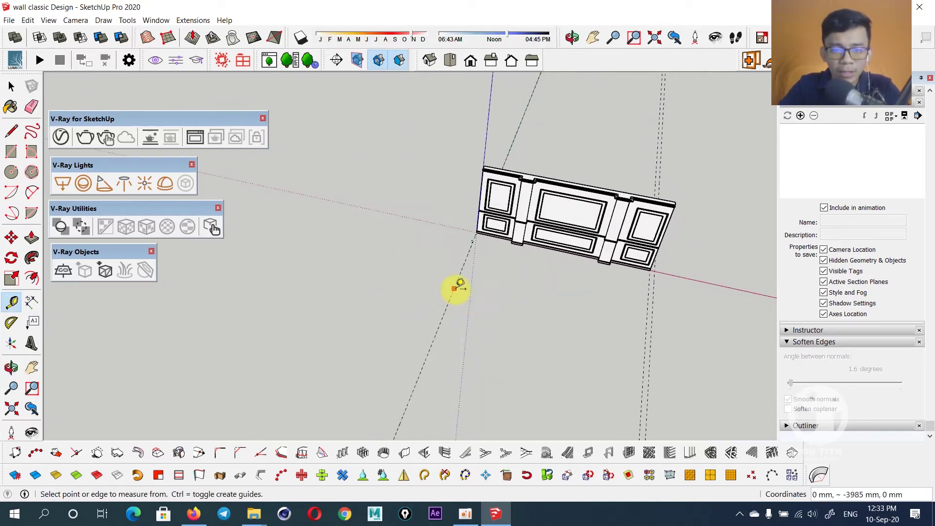
{"action": "key", "text": "Return"}
{"action": "type", "text": "200"}
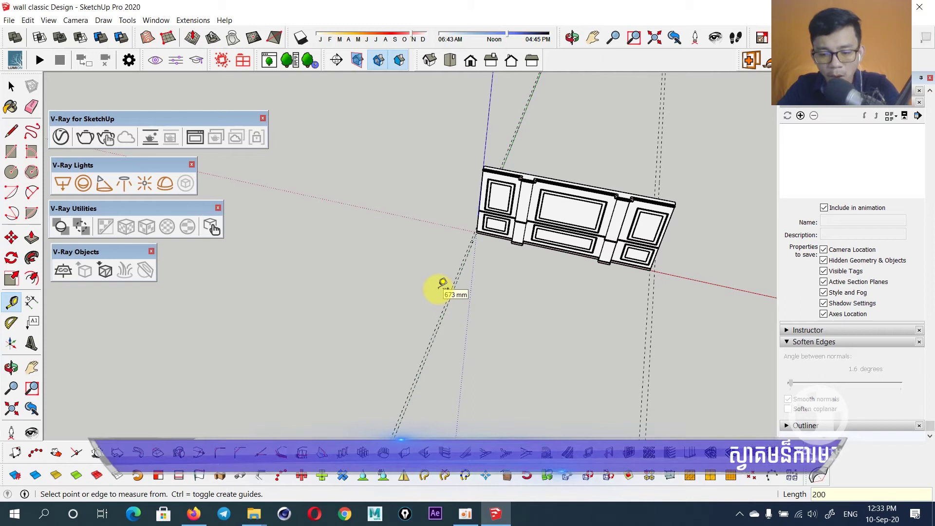
{"action": "middle_click_drag", "start_coordinate": [570, 284], "coordinate": [638, 274]}
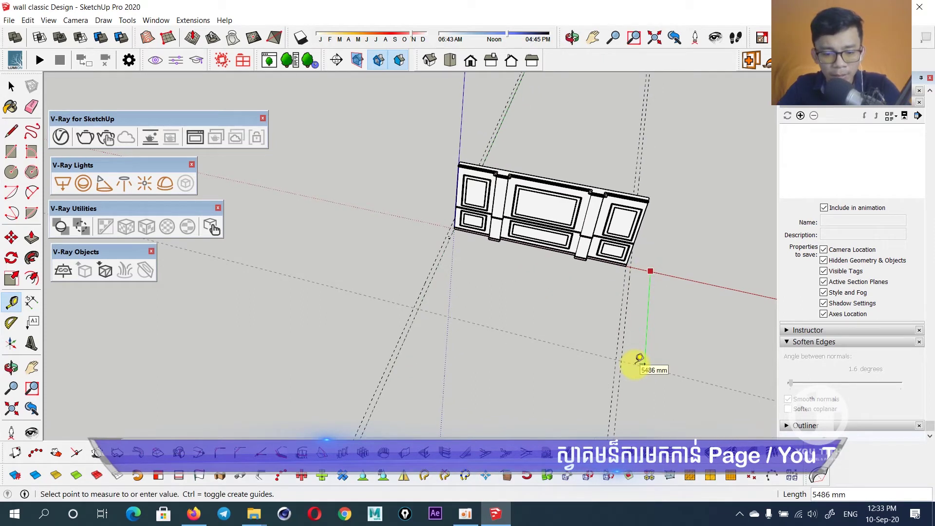
{"action": "middle_click_drag", "start_coordinate": [639, 359], "coordinate": [501, 339]}
{"action": "key", "text": "r"}
{"action": "middle_click_drag", "start_coordinate": [463, 309], "coordinate": [652, 259]}
{"action": "scroll", "coordinate": [394, 221], "scroll_direction": "up", "scroll_amount": 5}
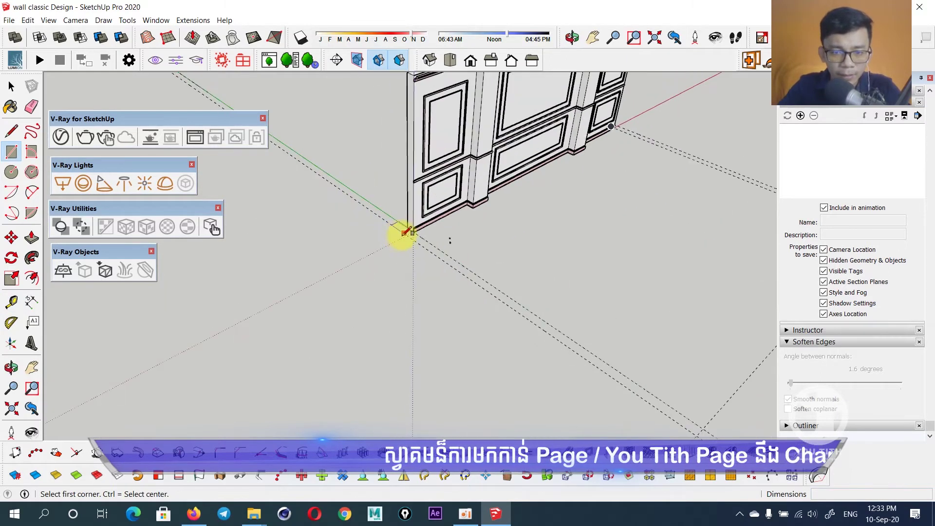
{"action": "left_click", "coordinate": [406, 231]}
{"action": "middle_click_drag", "start_coordinate": [504, 309], "coordinate": [524, 319]}
{"action": "left_click", "coordinate": [523, 319]}
{"action": "mouse_move", "coordinate": [549, 269]}
{"action": "middle_mouse_down"}
{"action": "mouse_move", "coordinate": [434, 309]}
{"action": "mouse_move", "coordinate": [520, 255]}
{"action": "middle_mouse_up"}
{"action": "scroll", "coordinate": [519, 255], "scroll_direction": "up", "scroll_amount": 2}
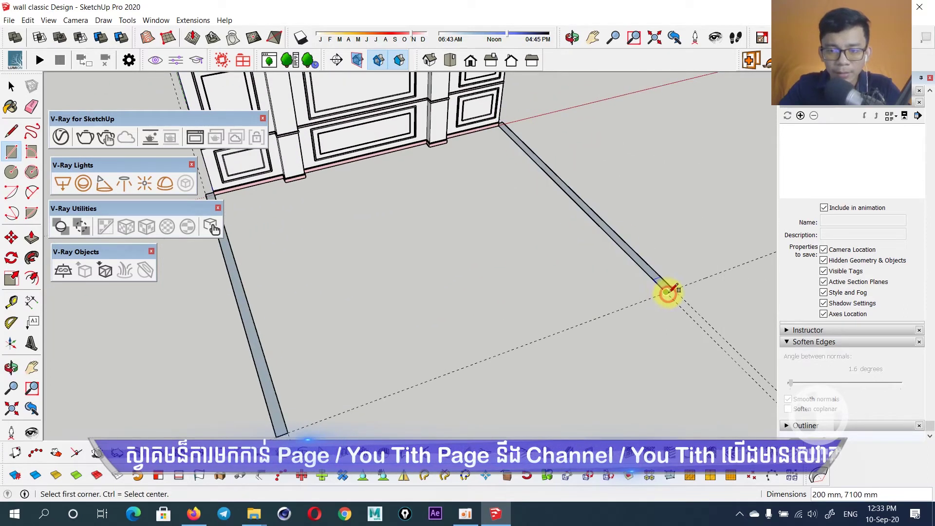
{"action": "key", "text": "p"}
{"action": "left_click", "coordinate": [658, 282]}
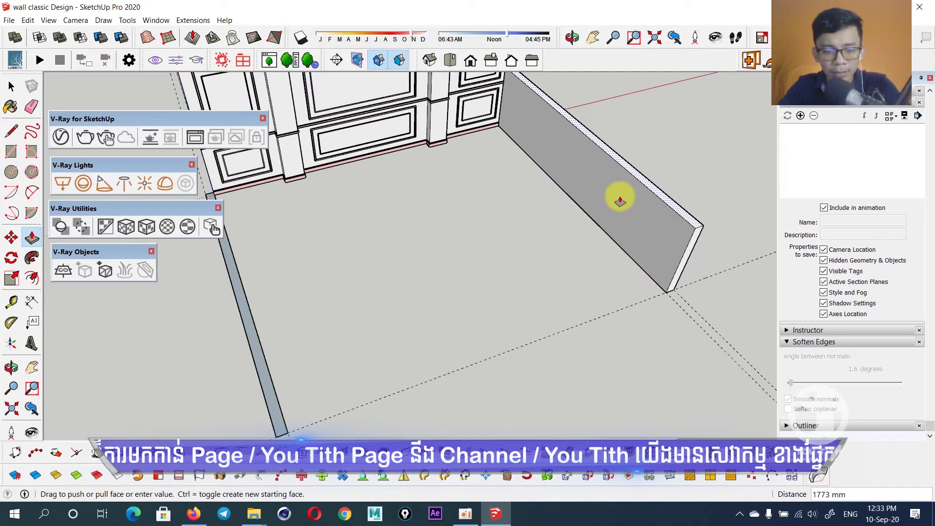
{"action": "type", "text": "0"}
{"action": "key", "text": "Return"}
{"action": "middle_click_drag", "start_coordinate": [619, 196], "coordinate": [309, 348]}
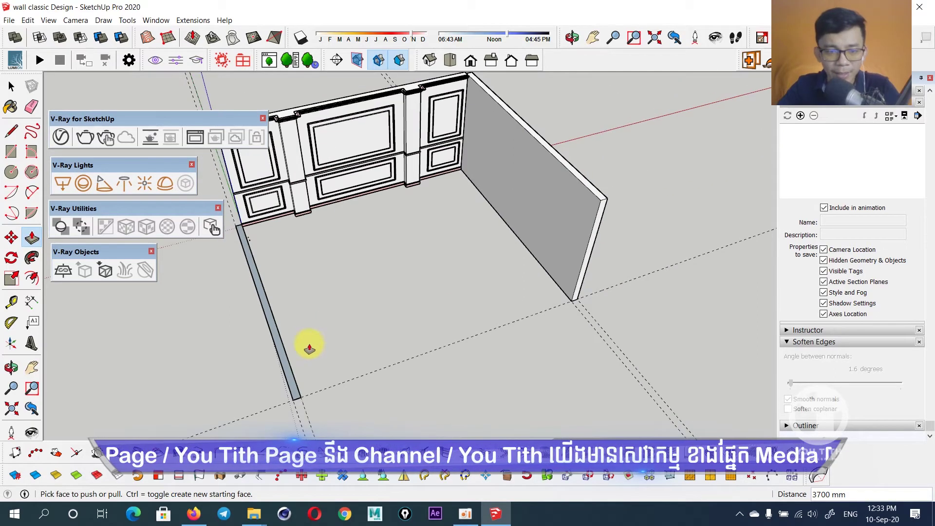
{"action": "left_click_drag", "start_coordinate": [281, 355], "coordinate": [572, 215]}
{"action": "key", "text": "space"}
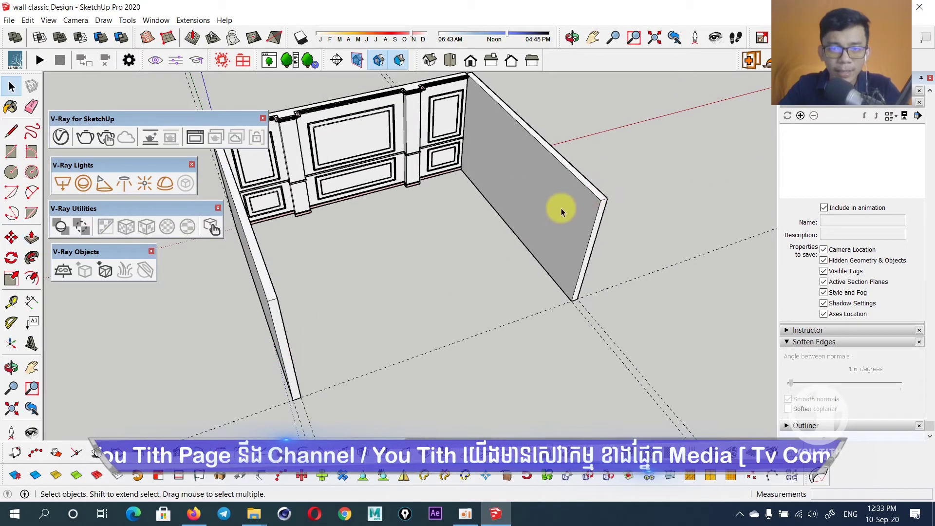
{"action": "triple_click", "coordinate": [560, 209]}
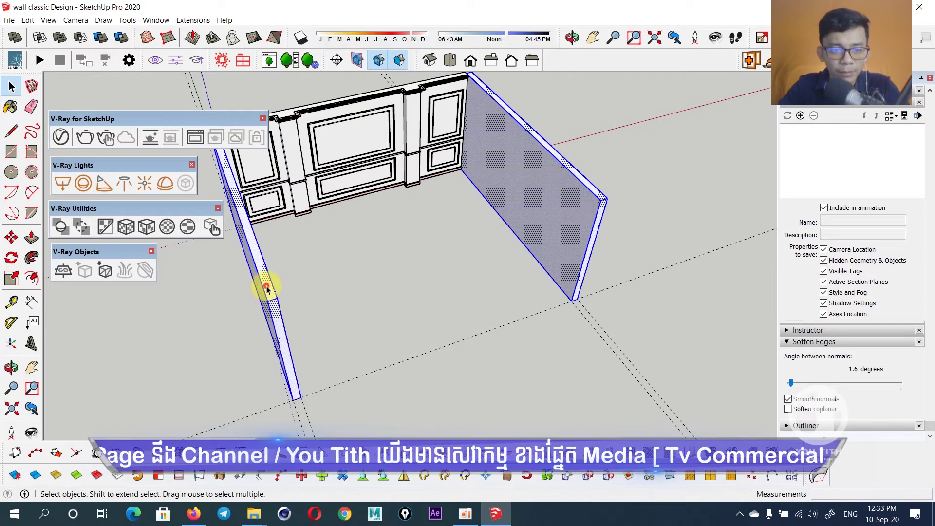
{"action": "key", "text": "g"}
{"action": "key", "text": "Return"}
{"action": "mouse_move", "coordinate": [407, 263]}
{"action": "middle_mouse_down"}
{"action": "mouse_move", "coordinate": [250, 230]}
{"action": "mouse_move", "coordinate": [316, 277]}
{"action": "middle_mouse_up"}
{"action": "left_click", "coordinate": [633, 157]}
{"action": "scroll", "coordinate": [334, 209], "scroll_direction": "up", "scroll_amount": 5}
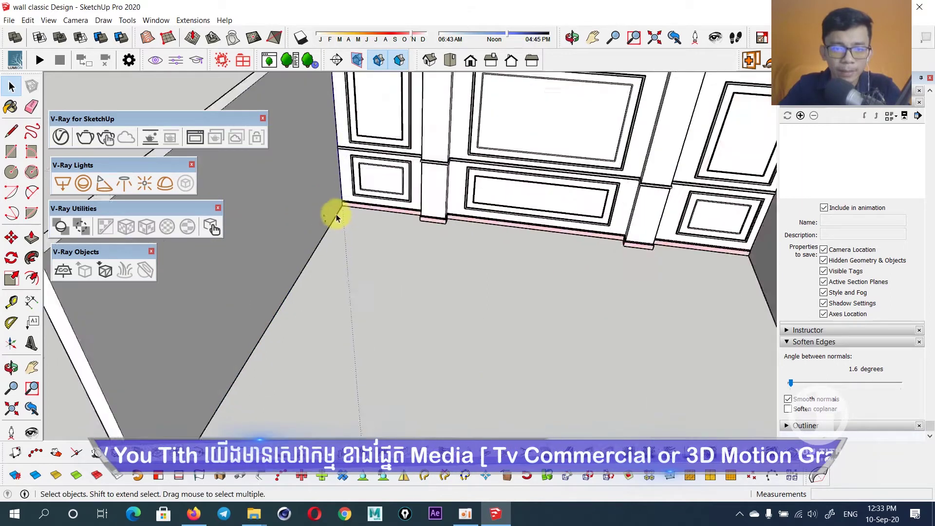
{"action": "scroll", "coordinate": [320, 223], "scroll_direction": "up", "scroll_amount": 3}
{"action": "scroll", "coordinate": [329, 251], "scroll_direction": "up", "scroll_amount": 2}
{"action": "mouse_move", "coordinate": [330, 251]}
{"action": "left_mouse_down"}
{"action": "mouse_move", "coordinate": [435, 278]}
{"action": "mouse_move", "coordinate": [393, 289]}
{"action": "left_mouse_up"}
{"action": "key", "text": "space"}
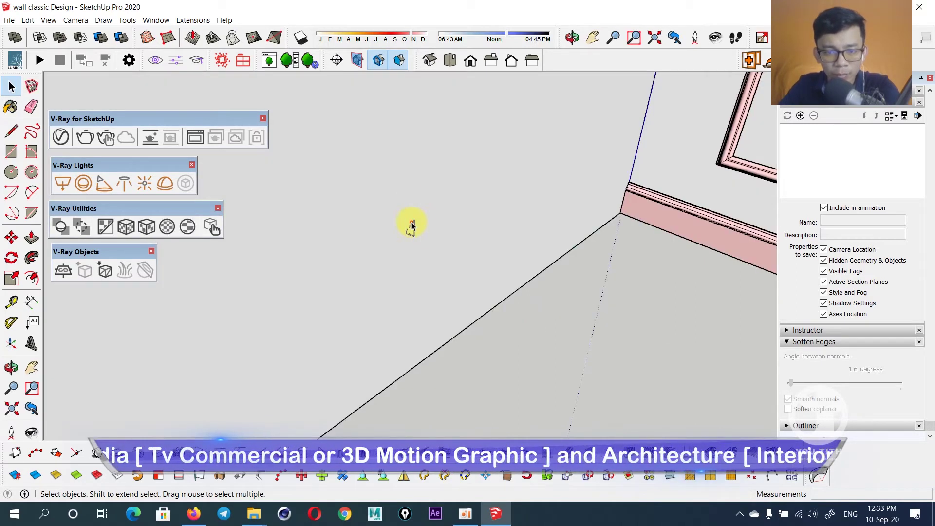
{"action": "scroll", "coordinate": [412, 226], "scroll_direction": "down", "scroll_amount": 2}
{"action": "scroll", "coordinate": [563, 271], "scroll_direction": "down", "scroll_amount": 3}
{"action": "scroll", "coordinate": [443, 244], "scroll_direction": "down", "scroll_amount": 3}
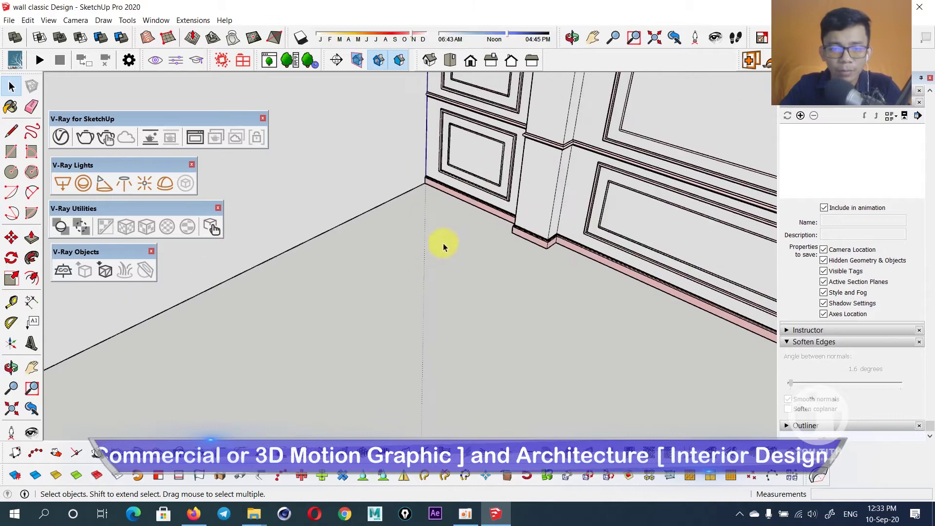
{"action": "scroll", "coordinate": [402, 211], "scroll_direction": "down", "scroll_amount": 3}
{"action": "scroll", "coordinate": [402, 210], "scroll_direction": "down", "scroll_amount": 5}
{"action": "middle_click_drag", "start_coordinate": [397, 229], "coordinate": [470, 61]}
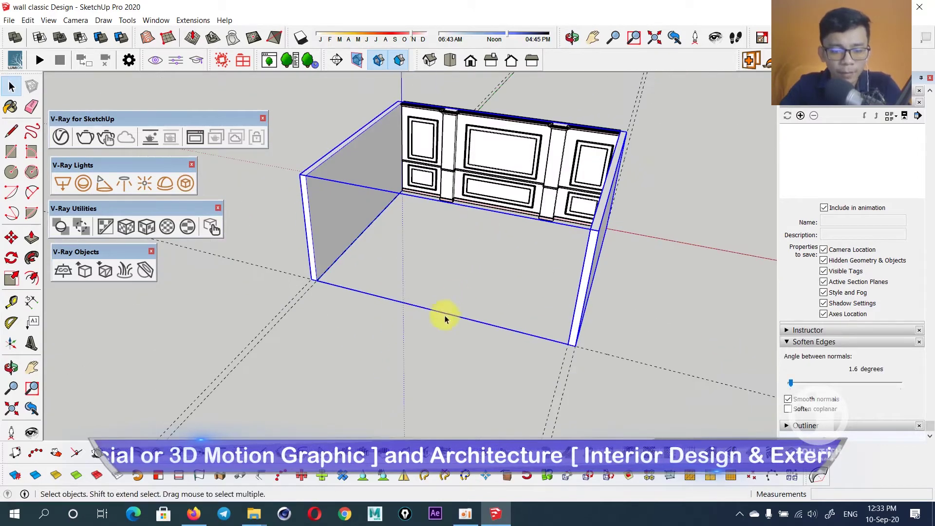
Draw a rectangle across the room to form the floor slab.
{"action": "scroll", "coordinate": [356, 184], "scroll_direction": "up", "scroll_amount": 3}
{"action": "scroll", "coordinate": [317, 170], "scroll_direction": "down", "scroll_amount": 1}
{"action": "key", "text": "r"}
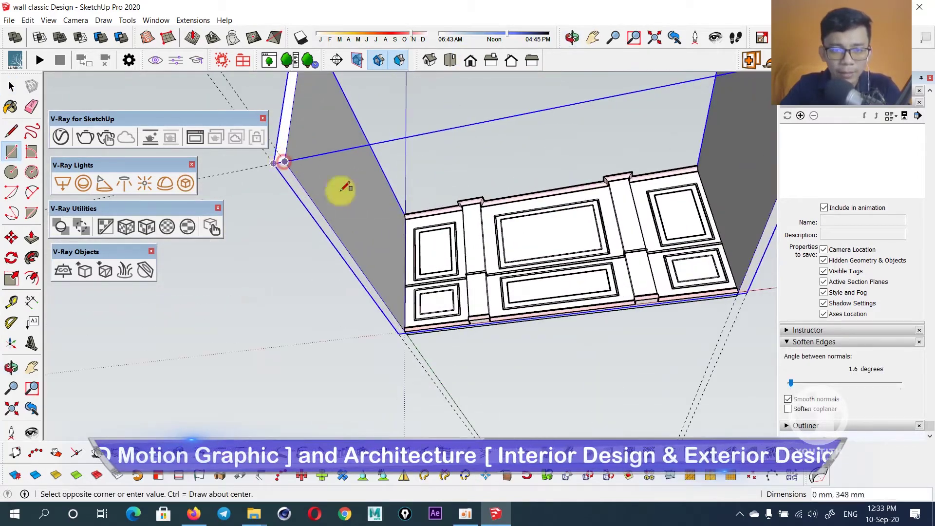
{"action": "scroll", "coordinate": [487, 273], "scroll_direction": "up", "scroll_amount": 2}
{"action": "scroll", "coordinate": [525, 309], "scroll_direction": "up", "scroll_amount": 2}
{"action": "scroll", "coordinate": [524, 297], "scroll_direction": "up", "scroll_amount": 1}
{"action": "left_click", "coordinate": [525, 295]}
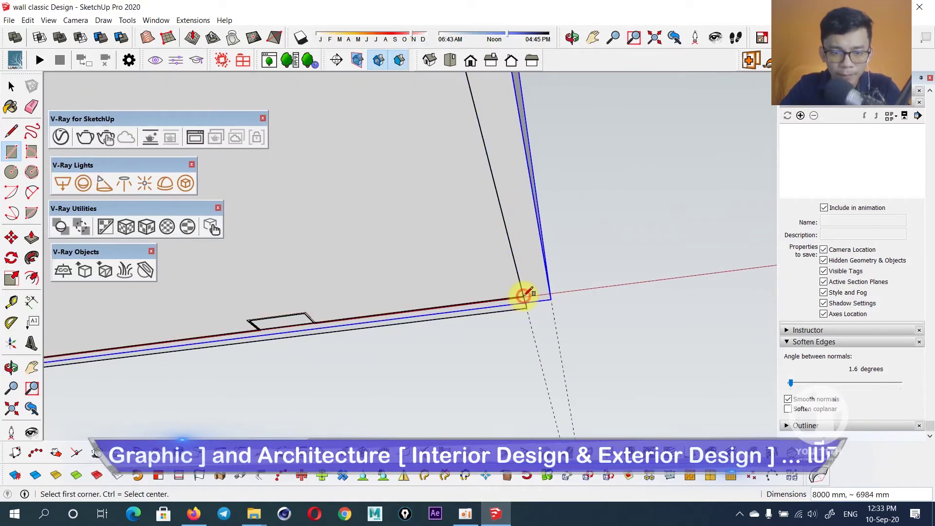
{"action": "scroll", "coordinate": [525, 295], "scroll_direction": "down", "scroll_amount": 5}
{"action": "middle_click_drag", "start_coordinate": [522, 303], "coordinate": [424, 429]}
Turn the floor face into a component and group it.
{"action": "key", "text": "space"}
{"action": "left_click", "coordinate": [385, 266]}
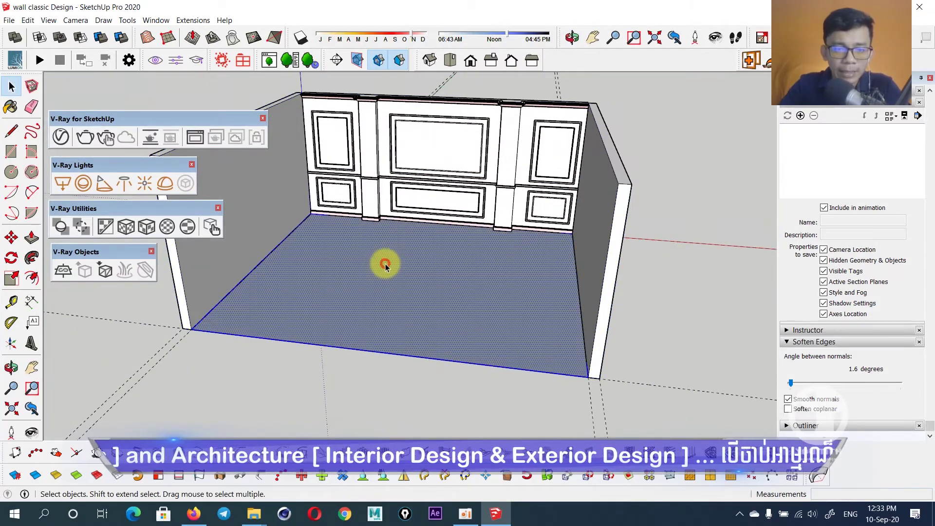
{"action": "key", "text": "g"}
{"action": "key", "text": "Return"}
{"action": "middle_click_drag", "start_coordinate": [387, 263], "coordinate": [397, 279]}
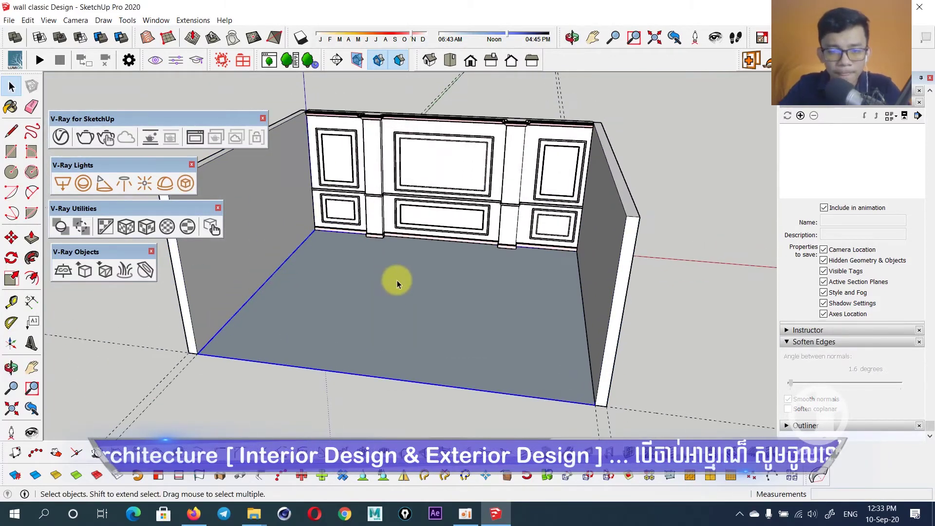
{"action": "triple_click", "coordinate": [396, 279]}
{"action": "right_click", "coordinate": [397, 280]}
{"action": "left_click", "coordinate": [448, 372]}
Copy the floor up to the wall tops as a ceiling and make the copy unique.
{"action": "mouse_move", "coordinate": [449, 371]}
{"action": "middle_mouse_down"}
{"action": "mouse_move", "coordinate": [683, 268]}
{"action": "mouse_move", "coordinate": [602, 268]}
{"action": "mouse_move", "coordinate": [361, 316]}
{"action": "mouse_move", "coordinate": [390, 297]}
{"action": "middle_mouse_up"}
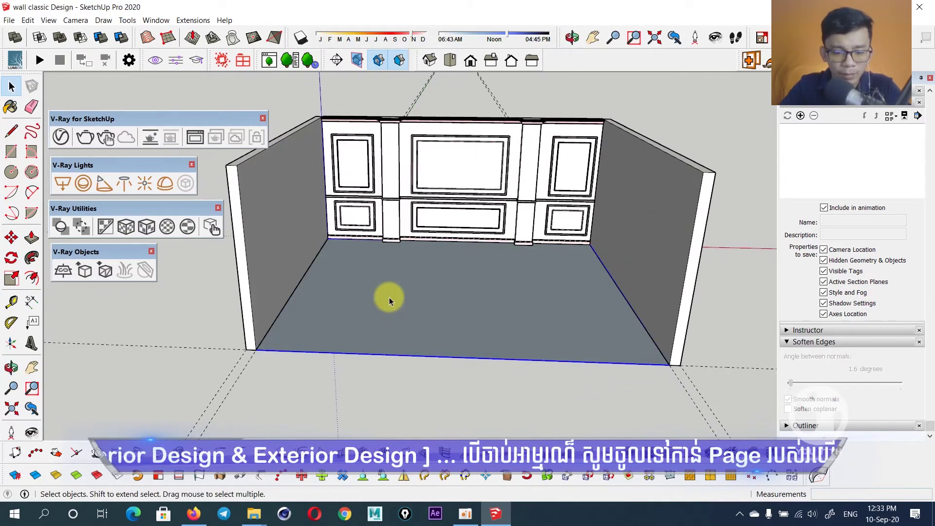
{"action": "key", "text": "m"}
{"action": "left_click", "coordinate": [253, 351]}
{"action": "key", "text": "ctrl"}
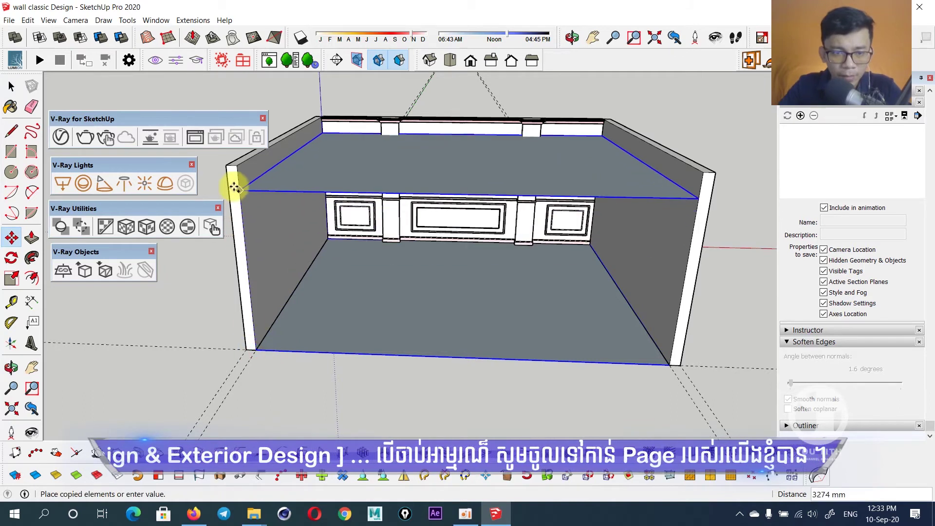
{"action": "left_click", "coordinate": [236, 167]}
{"action": "key", "text": "space"}
{"action": "right_click", "coordinate": [436, 153]}
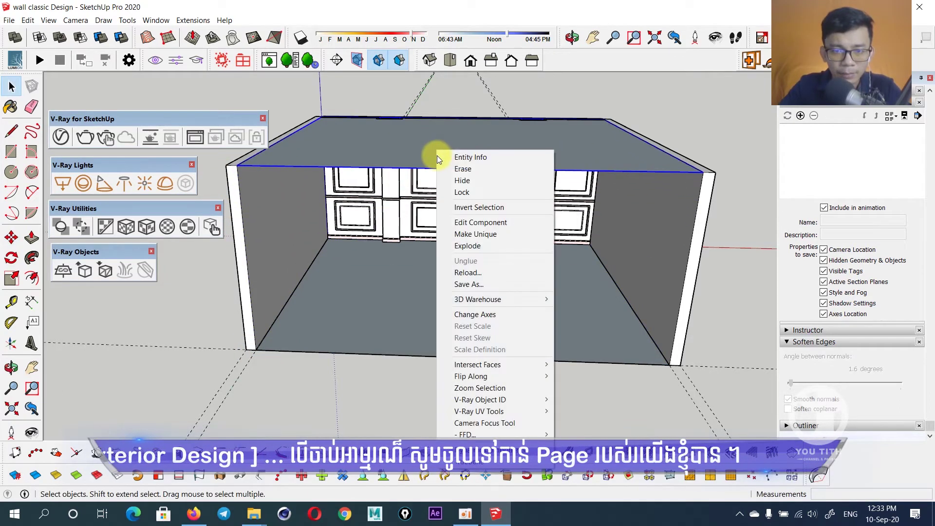
{"action": "left_click", "coordinate": [484, 235]}
{"action": "middle_click_drag", "start_coordinate": [476, 213], "coordinate": [464, 177]}
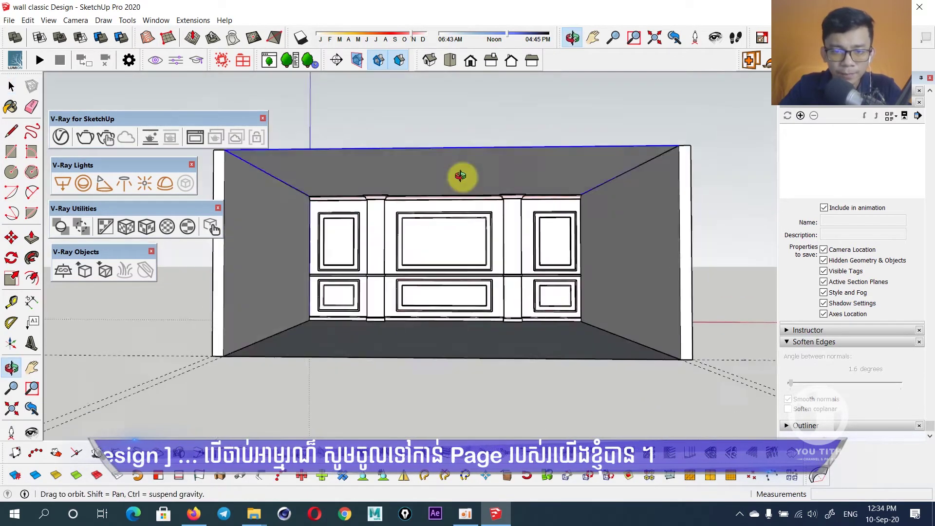
{"action": "scroll", "coordinate": [438, 176], "scroll_direction": "up", "scroll_amount": 3}
{"action": "scroll", "coordinate": [417, 183], "scroll_direction": "up", "scroll_amount": 2}
{"action": "scroll", "coordinate": [417, 183], "scroll_direction": "down", "scroll_amount": 1}
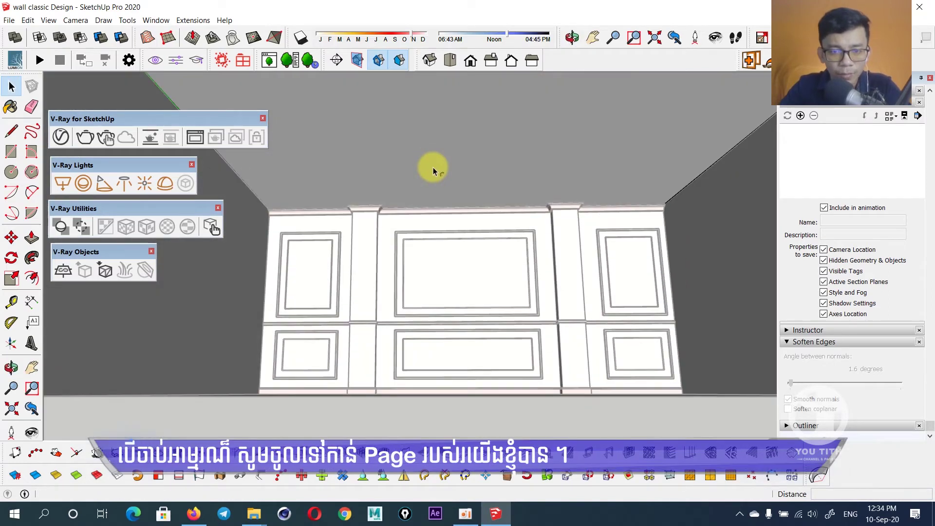
{"action": "key", "text": "f"}
{"action": "scroll", "coordinate": [428, 166], "scroll_direction": "down", "scroll_amount": 2}
{"action": "mouse_move", "coordinate": [292, 164]}
{"action": "middle_mouse_down"}
{"action": "mouse_move", "coordinate": [307, 182]}
{"action": "mouse_move", "coordinate": [480, 142]}
{"action": "middle_mouse_up"}
{"action": "key", "text": "space"}
{"action": "scroll", "coordinate": [497, 195], "scroll_direction": "up", "scroll_amount": 3}
{"action": "scroll", "coordinate": [497, 193], "scroll_direction": "up", "scroll_amount": 2}
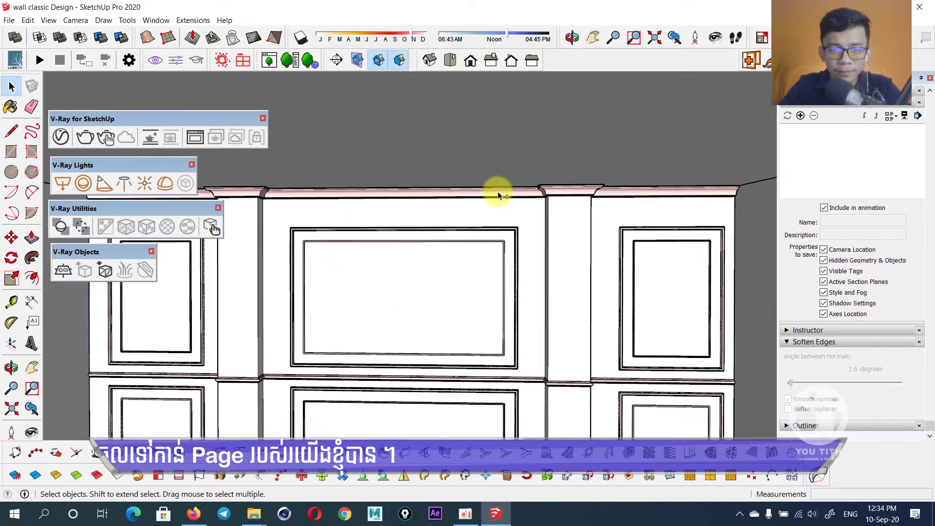
{"action": "key", "text": "1"}
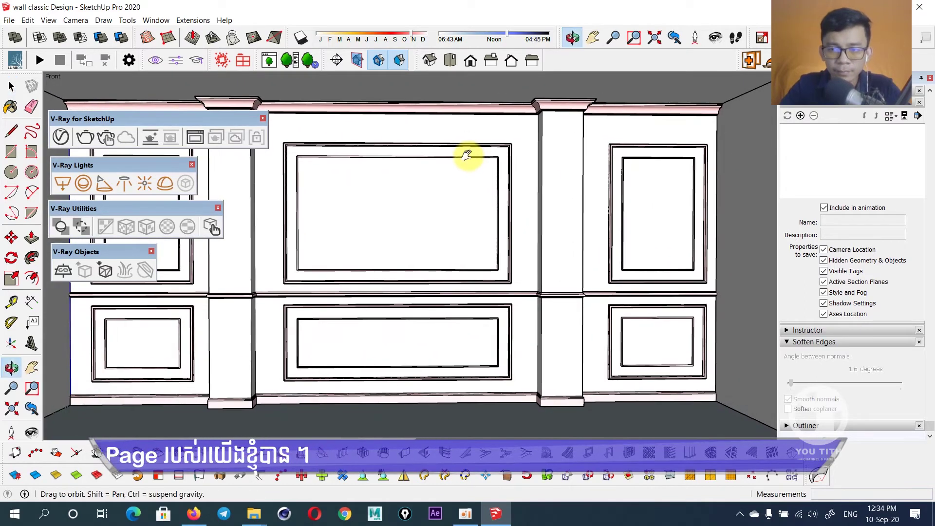
{"action": "middle_click_drag", "start_coordinate": [458, 171], "coordinate": [484, 162], "text": "shift"}
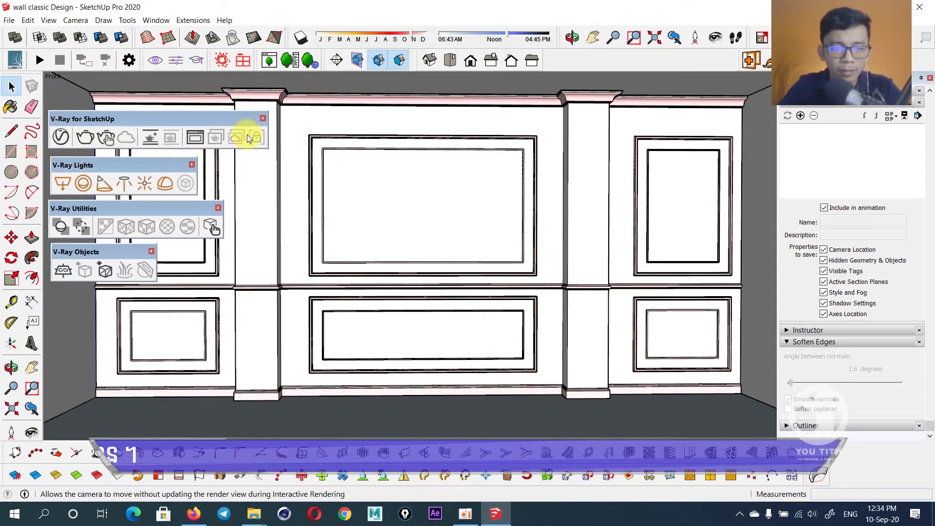
{"action": "scroll", "coordinate": [522, 203], "scroll_direction": "down", "scroll_amount": 2}
{"action": "scroll", "coordinate": [524, 207], "scroll_direction": "up", "scroll_amount": 1}
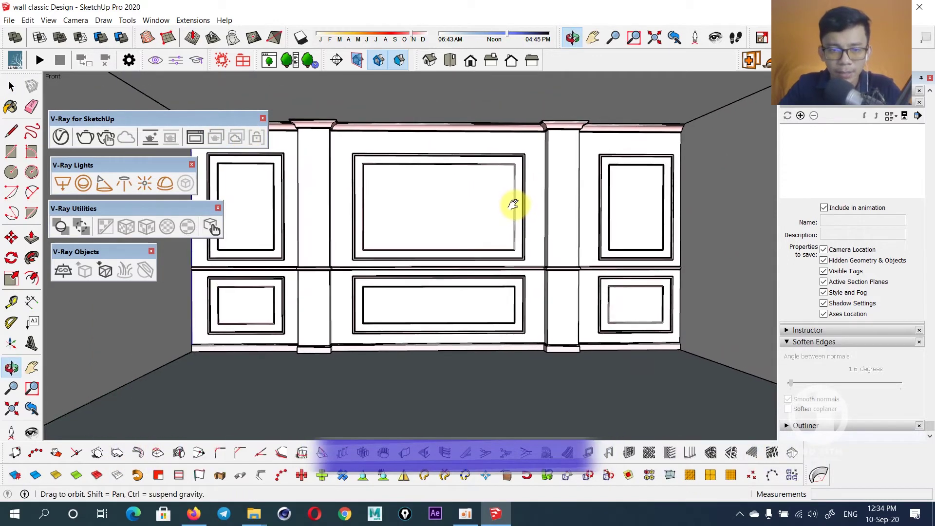
{"action": "scroll", "coordinate": [517, 208], "scroll_direction": "up", "scroll_amount": 2}
{"action": "mouse_move", "coordinate": [516, 202]}
{"action": "middle_mouse_down", "text": "shift"}
{"action": "mouse_move", "coordinate": [527, 202]}
{"action": "mouse_move", "coordinate": [464, 205]}
{"action": "mouse_move", "coordinate": [601, 278]}
{"action": "middle_mouse_up", "text": "shift"}
{"action": "scroll", "coordinate": [469, 207], "scroll_direction": "down", "scroll_amount": 1}
{"action": "scroll", "coordinate": [468, 209], "scroll_direction": "down", "scroll_amount": 1}
{"action": "scroll", "coordinate": [482, 213], "scroll_direction": "down", "scroll_amount": 1}
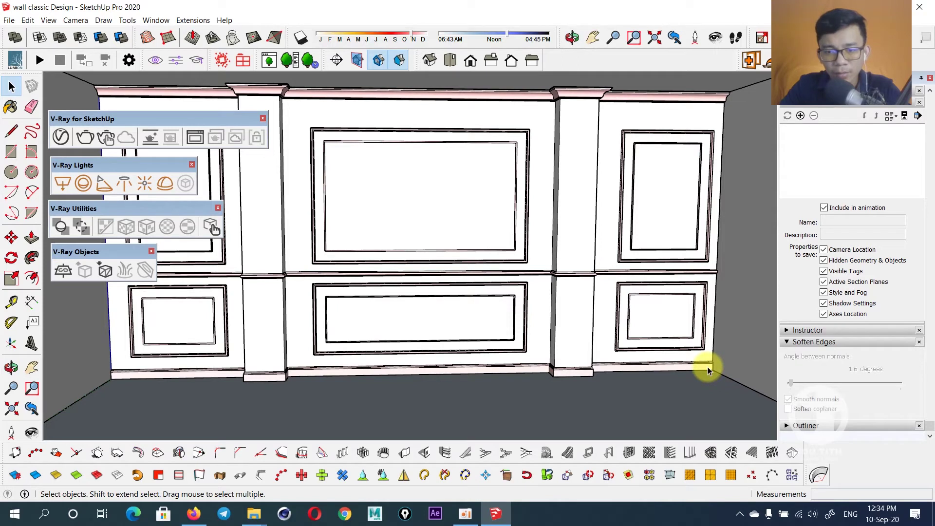
{"action": "scroll", "coordinate": [707, 364], "scroll_direction": "up", "scroll_amount": 2}
{"action": "scroll", "coordinate": [707, 364], "scroll_direction": "up", "scroll_amount": 2}
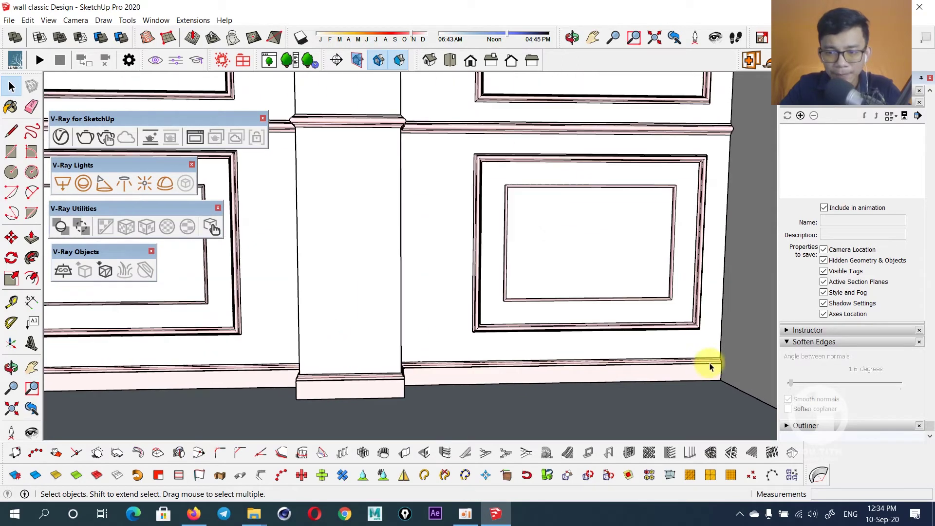
{"action": "scroll", "coordinate": [707, 364], "scroll_direction": "up", "scroll_amount": 2}
{"action": "mouse_move", "coordinate": [708, 364]}
{"action": "middle_mouse_down"}
{"action": "mouse_move", "coordinate": [579, 354]}
{"action": "mouse_move", "coordinate": [623, 418]}
{"action": "middle_mouse_up"}
{"action": "scroll", "coordinate": [608, 334], "scroll_direction": "down", "scroll_amount": 2}
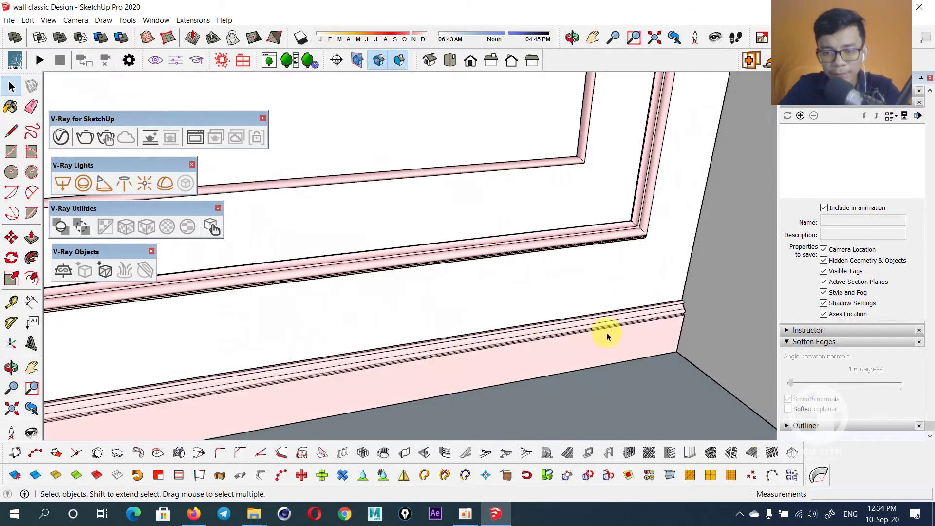
{"action": "scroll", "coordinate": [603, 335], "scroll_direction": "down", "scroll_amount": 2}
{"action": "scroll", "coordinate": [603, 333], "scroll_direction": "up", "scroll_amount": 3}
{"action": "scroll", "coordinate": [584, 319], "scroll_direction": "down", "scroll_amount": 3}
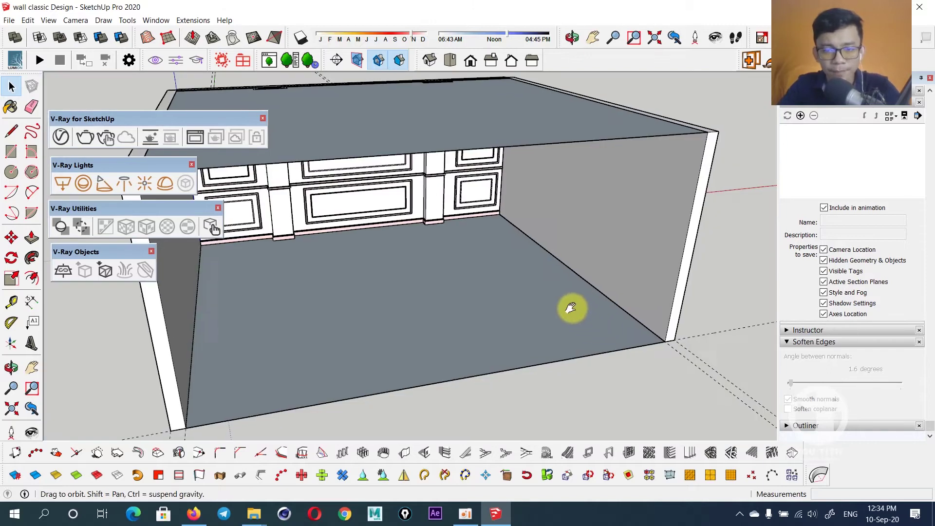
{"action": "scroll", "coordinate": [536, 282], "scroll_direction": "up", "scroll_amount": 2}
{"action": "mouse_move", "coordinate": [492, 244]}
{"action": "middle_mouse_down", "text": "shift"}
{"action": "mouse_move", "coordinate": [511, 253]}
{"action": "mouse_move", "coordinate": [486, 211]}
{"action": "middle_mouse_up", "text": "shift"}
{"action": "scroll", "coordinate": [476, 230], "scroll_direction": "up", "scroll_amount": 2}
{"action": "scroll", "coordinate": [484, 225], "scroll_direction": "down", "scroll_amount": 3}
{"action": "scroll", "coordinate": [486, 233], "scroll_direction": "down", "scroll_amount": 2}
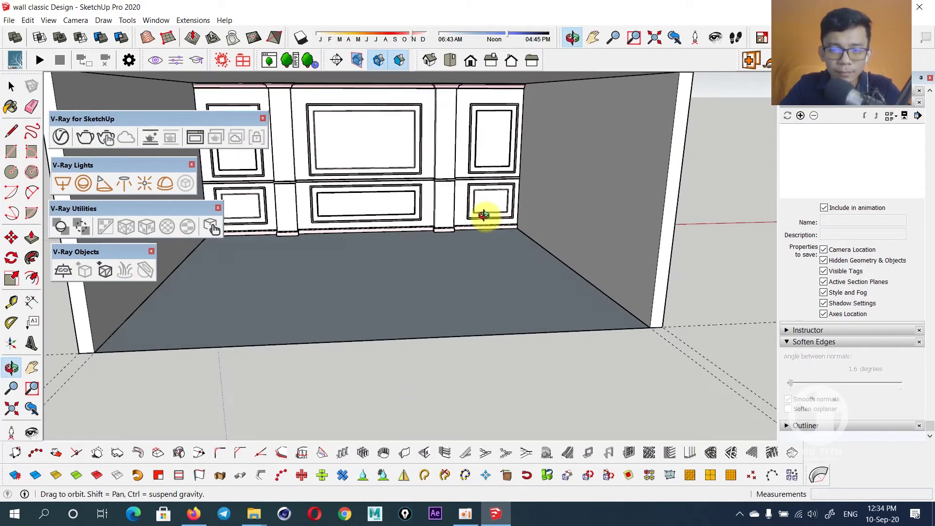
{"action": "key", "text": "e"}
{"action": "scroll", "coordinate": [417, 292], "scroll_direction": "down", "scroll_amount": 3}
{"action": "mouse_move", "coordinate": [417, 292]}
{"action": "middle_mouse_down"}
{"action": "mouse_move", "coordinate": [452, 376]}
{"action": "mouse_move", "coordinate": [397, 361]}
{"action": "mouse_move", "coordinate": [518, 403]}
{"action": "mouse_move", "coordinate": [518, 204]}
{"action": "middle_mouse_up"}
{"action": "key", "text": "space"}
{"action": "scroll", "coordinate": [479, 272], "scroll_direction": "up", "scroll_amount": 2}
{"action": "key", "text": "f"}
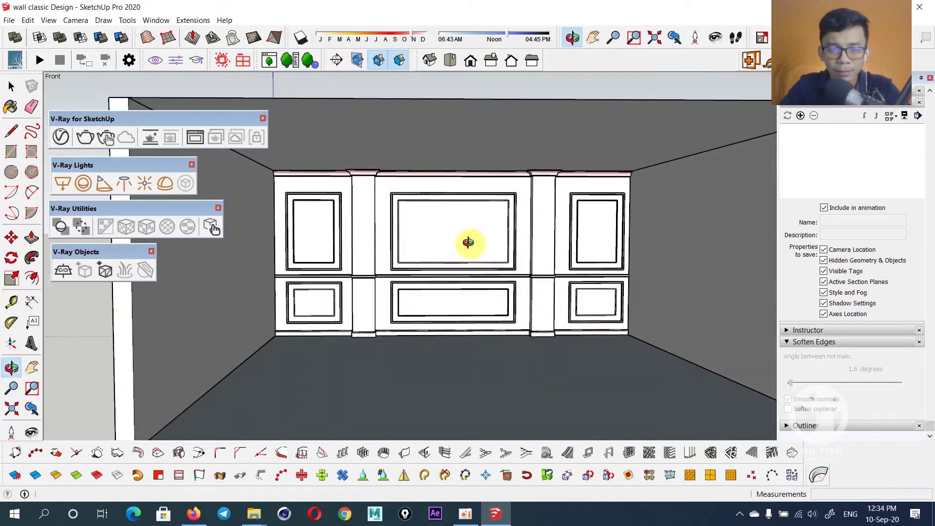
{"action": "scroll", "coordinate": [477, 248], "scroll_direction": "up", "scroll_amount": 2}
{"action": "scroll", "coordinate": [476, 249], "scroll_direction": "up", "scroll_amount": 1}
{"action": "scroll", "coordinate": [434, 238], "scroll_direction": "up", "scroll_amount": 1}
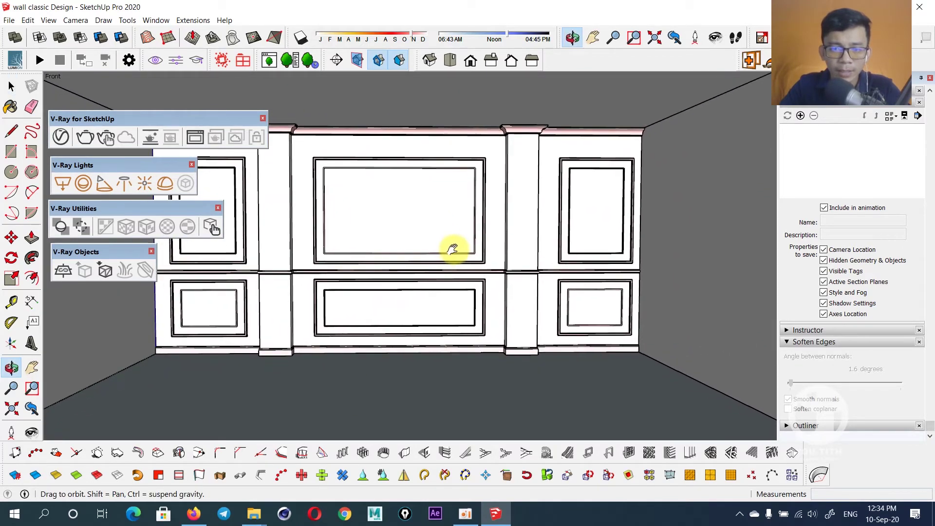
{"action": "scroll", "coordinate": [453, 246], "scroll_direction": "up", "scroll_amount": 1}
{"action": "scroll", "coordinate": [455, 267], "scroll_direction": "up", "scroll_amount": 1}
{"action": "scroll", "coordinate": [456, 278], "scroll_direction": "up", "scroll_amount": 1}
{"action": "scroll", "coordinate": [450, 288], "scroll_direction": "up", "scroll_amount": 1}
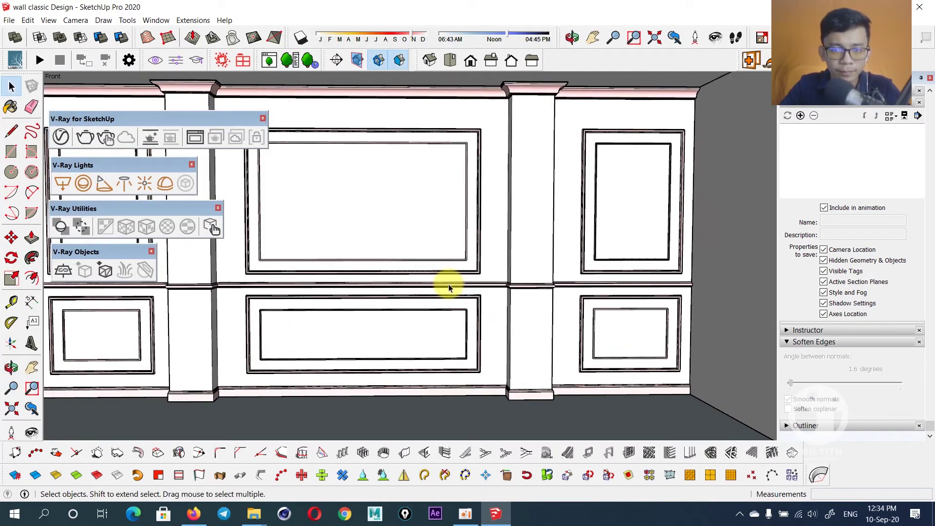
{"action": "scroll", "coordinate": [365, 265], "scroll_direction": "up", "scroll_amount": 1}
{"action": "scroll", "coordinate": [340, 258], "scroll_direction": "up", "scroll_amount": 1}
{"action": "mouse_move", "coordinate": [340, 258]}
{"action": "middle_mouse_down"}
{"action": "mouse_move", "coordinate": [333, 241]}
{"action": "mouse_move", "coordinate": [349, 258]}
{"action": "middle_mouse_up"}
{"action": "scroll", "coordinate": [334, 244], "scroll_direction": "down", "scroll_amount": 3}
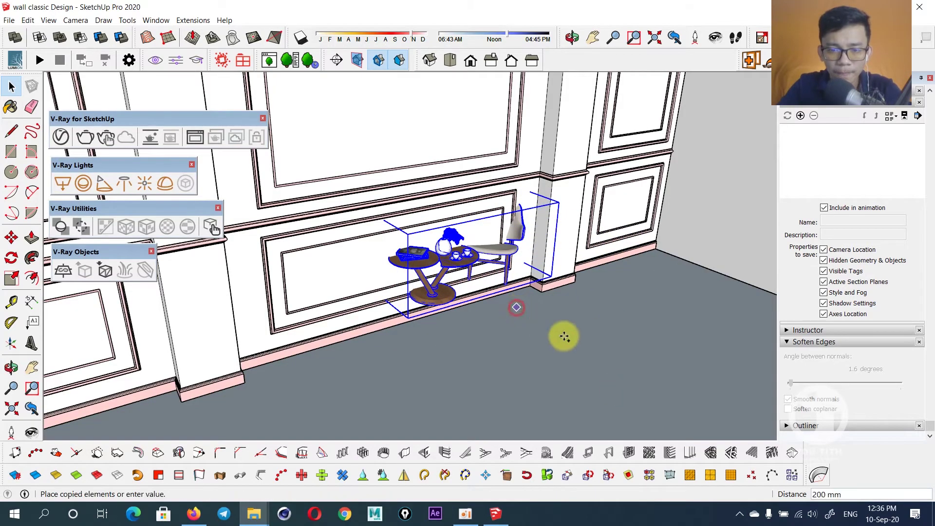
Reselect the furniture group and pick it up to move it onto the floor.
{"action": "key", "text": "space"}
{"action": "left_click", "coordinate": [529, 295]}
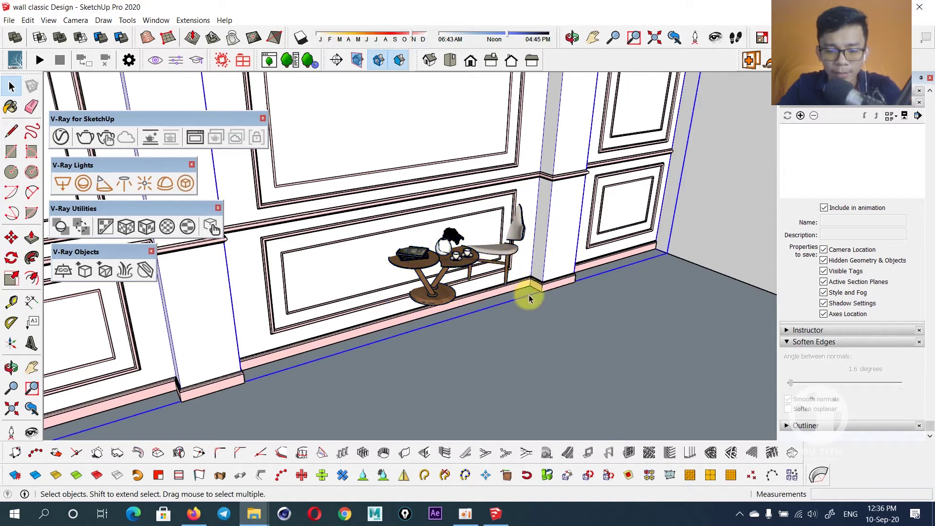
{"action": "key", "text": "m"}
{"action": "key", "text": "space"}
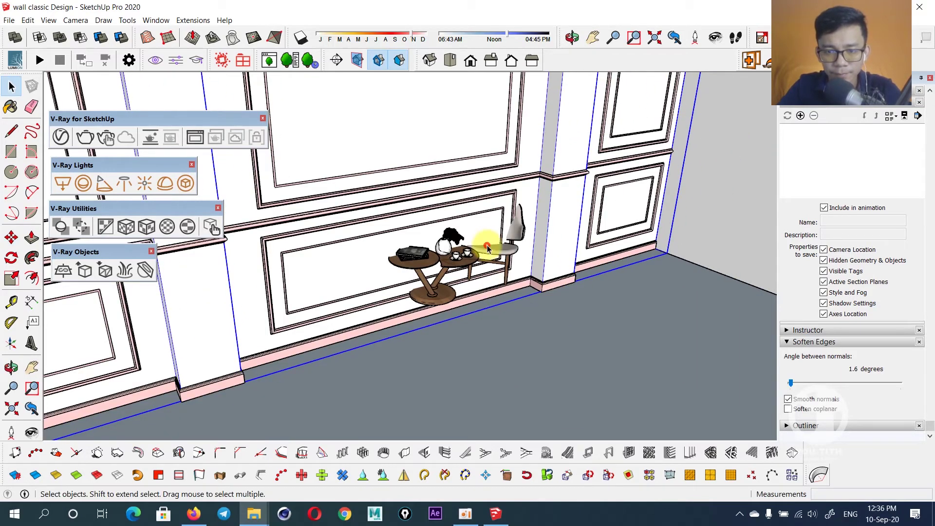
{"action": "left_click", "coordinate": [486, 239]}
{"action": "key", "text": "m"}
{"action": "left_click", "coordinate": [528, 321]}
{"action": "mouse_move", "coordinate": [560, 334]}
{"action": "middle_mouse_down"}
{"action": "mouse_move", "coordinate": [513, 299]}
{"action": "mouse_move", "coordinate": [581, 305]}
{"action": "middle_mouse_up"}
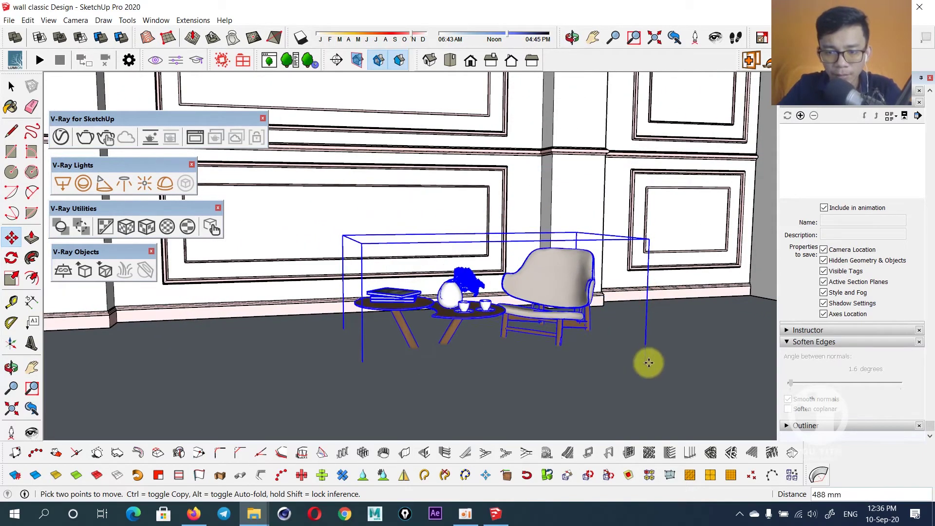
Set the furniture group down on the floor in front of the panelled wall.
{"action": "left_click", "coordinate": [646, 343]}
{"action": "mouse_move", "coordinate": [471, 316]}
{"action": "middle_mouse_down"}
{"action": "mouse_move", "coordinate": [438, 361]}
{"action": "mouse_move", "coordinate": [470, 292]}
{"action": "middle_mouse_up"}
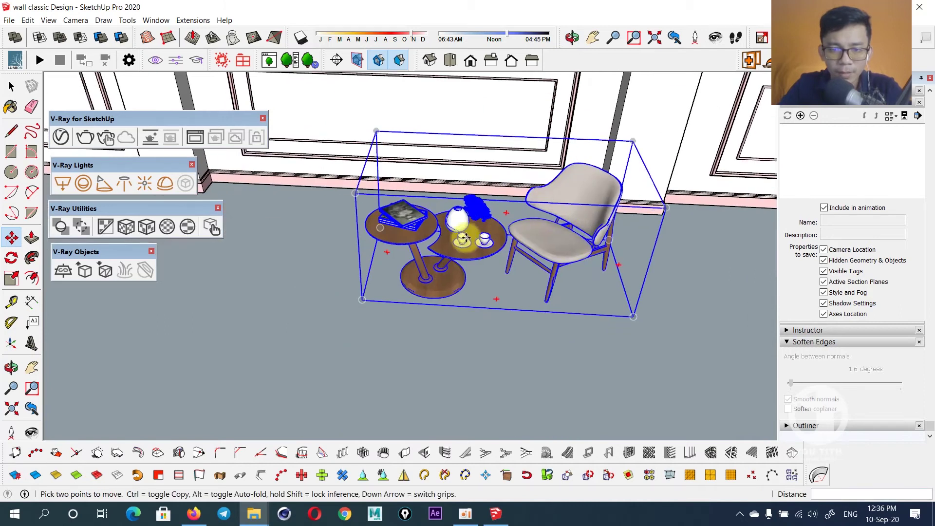
{"action": "scroll", "coordinate": [471, 292], "scroll_direction": "up", "scroll_amount": 3}
{"action": "scroll", "coordinate": [486, 242], "scroll_direction": "up", "scroll_amount": 3}
{"action": "middle_click_drag", "start_coordinate": [485, 241], "coordinate": [555, 242]}
{"action": "scroll", "coordinate": [555, 242], "scroll_direction": "down", "scroll_amount": 3}
{"action": "scroll", "coordinate": [435, 291], "scroll_direction": "up", "scroll_amount": 2}
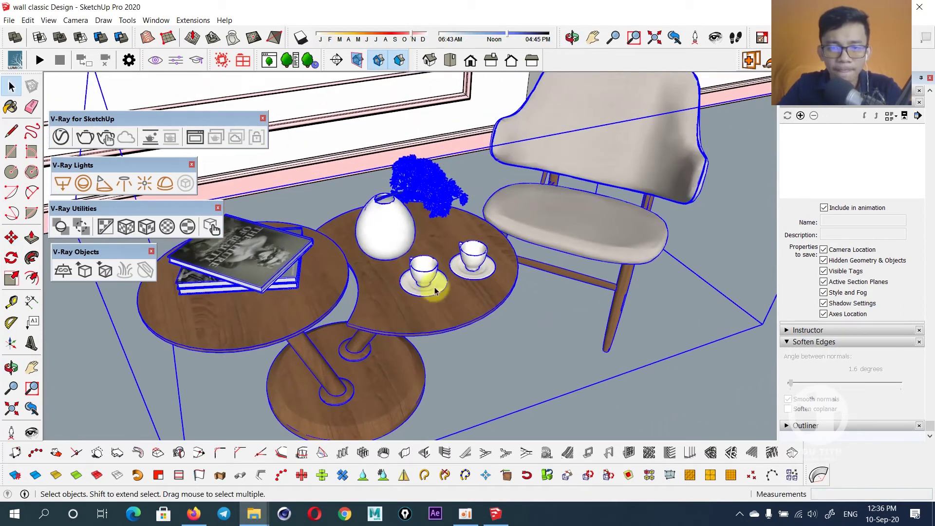
Delete the book, plant and vase inside the furniture group, then select the whole group.
{"action": "double_click", "coordinate": [271, 252]}
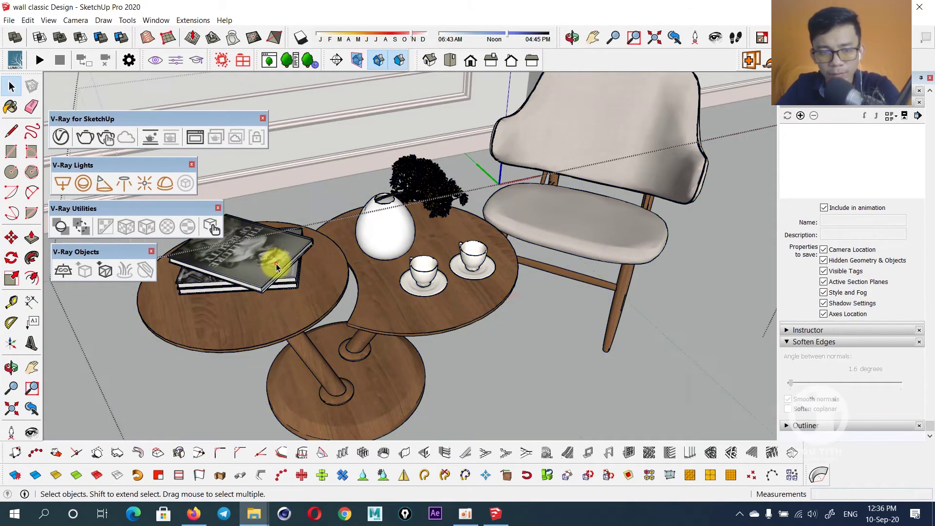
{"action": "left_click", "coordinate": [274, 265]}
{"action": "key", "text": "Delete"}
{"action": "middle_click_drag", "start_coordinate": [281, 270], "coordinate": [427, 225]}
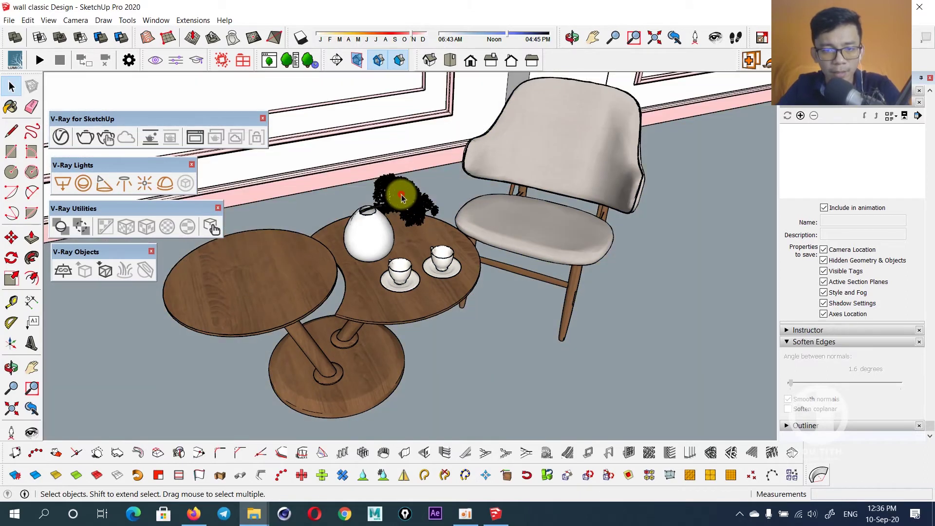
{"action": "left_click", "coordinate": [403, 202]}
{"action": "double_click", "coordinate": [402, 202]}
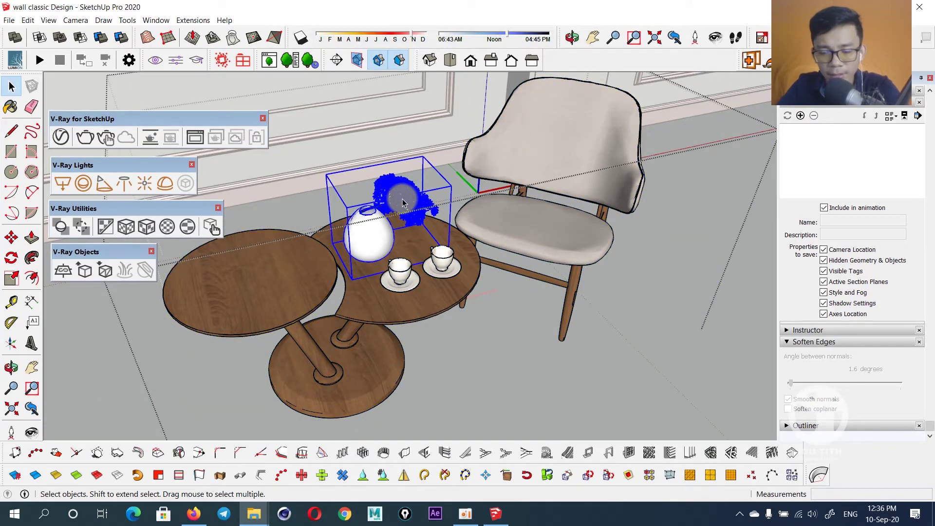
{"action": "key", "text": "Delete"}
{"action": "mouse_move", "coordinate": [400, 199]}
{"action": "middle_mouse_down"}
{"action": "mouse_move", "coordinate": [330, 223]}
{"action": "mouse_move", "coordinate": [445, 288]}
{"action": "mouse_move", "coordinate": [445, 209]}
{"action": "mouse_move", "coordinate": [428, 203]}
{"action": "mouse_move", "coordinate": [418, 220]}
{"action": "mouse_move", "coordinate": [476, 215]}
{"action": "mouse_move", "coordinate": [518, 271]}
{"action": "mouse_move", "coordinate": [516, 282]}
{"action": "mouse_move", "coordinate": [539, 293]}
{"action": "mouse_move", "coordinate": [585, 359]}
{"action": "mouse_move", "coordinate": [544, 348]}
{"action": "middle_mouse_up"}
{"action": "left_click", "coordinate": [476, 215]}
Measure a distance on the chair with the Dimension tool.
{"action": "key", "text": "s"}
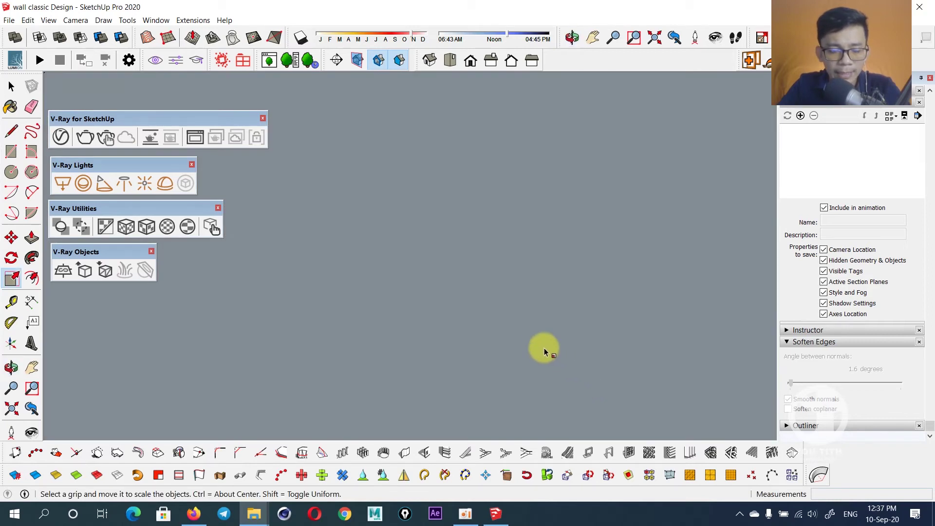
{"action": "scroll", "coordinate": [539, 336], "scroll_direction": "down", "scroll_amount": 5}
{"action": "key", "text": "space"}
{"action": "scroll", "coordinate": [429, 265], "scroll_direction": "up", "scroll_amount": 5}
{"action": "mouse_move", "coordinate": [383, 234]}
{"action": "middle_mouse_down"}
{"action": "mouse_move", "coordinate": [408, 265]}
{"action": "mouse_move", "coordinate": [432, 247]}
{"action": "middle_mouse_up"}
{"action": "scroll", "coordinate": [432, 247], "scroll_direction": "up", "scroll_amount": 5}
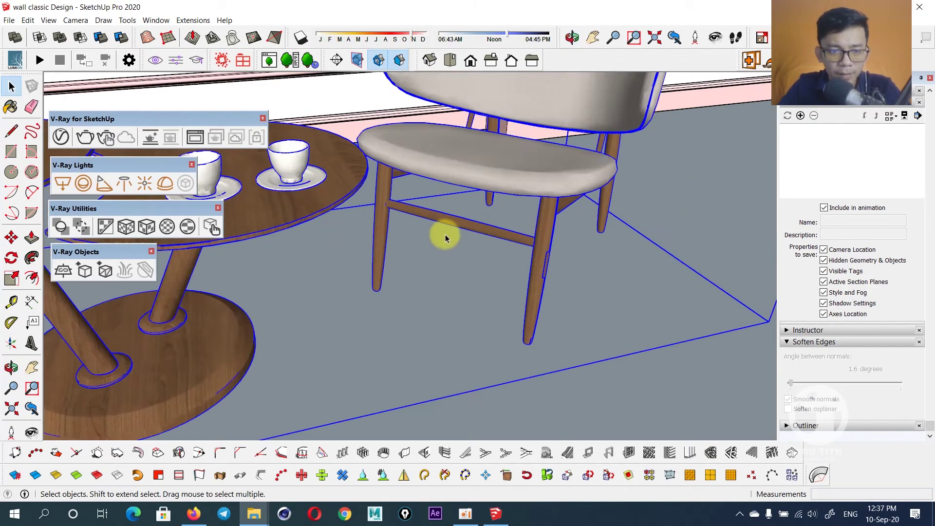
{"action": "left_click", "coordinate": [31, 303]}
{"action": "left_click", "coordinate": [378, 287]}
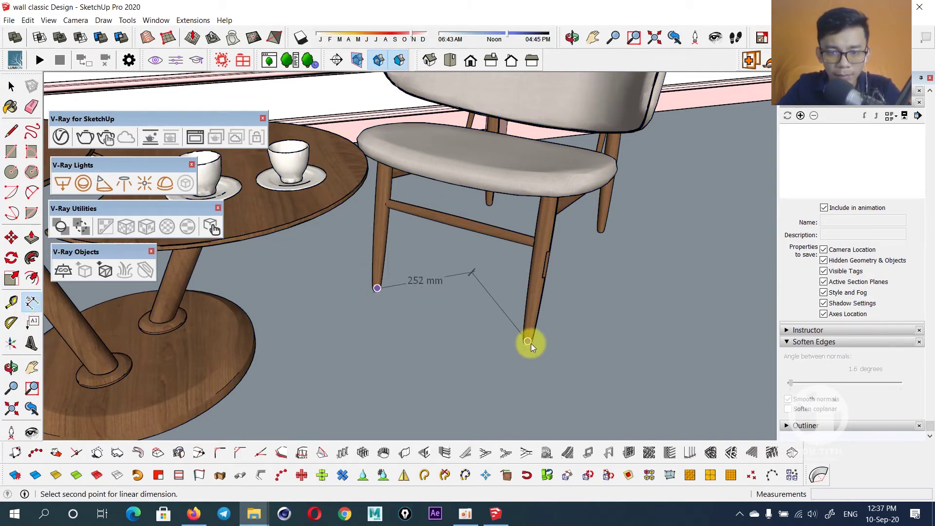
Shift the chair-and-table group left along the panelled wall.
{"action": "scroll", "coordinate": [390, 307], "scroll_direction": "down", "scroll_amount": 3}
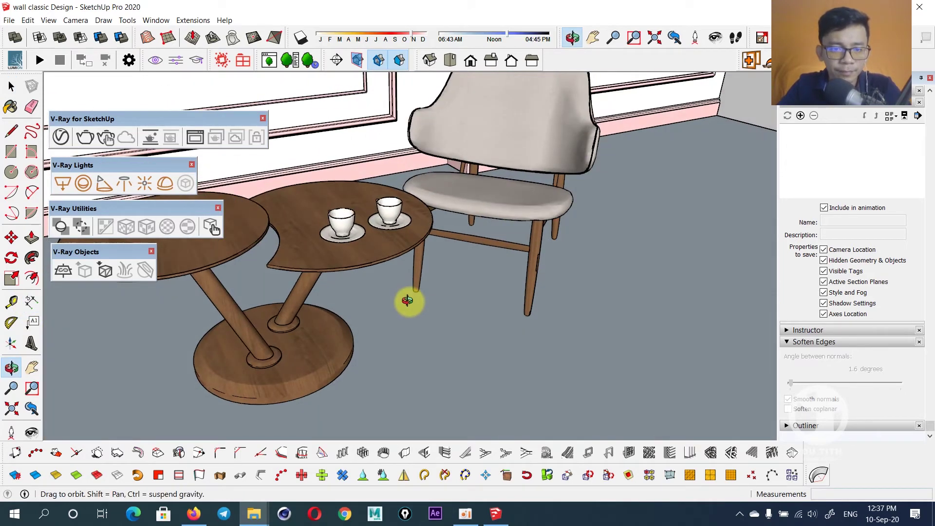
{"action": "key", "text": "space"}
{"action": "left_click", "coordinate": [482, 200]}
{"action": "scroll", "coordinate": [455, 265], "scroll_direction": "down", "scroll_amount": 2}
{"action": "scroll", "coordinate": [449, 275], "scroll_direction": "down", "scroll_amount": 2}
{"action": "key", "text": "s"}
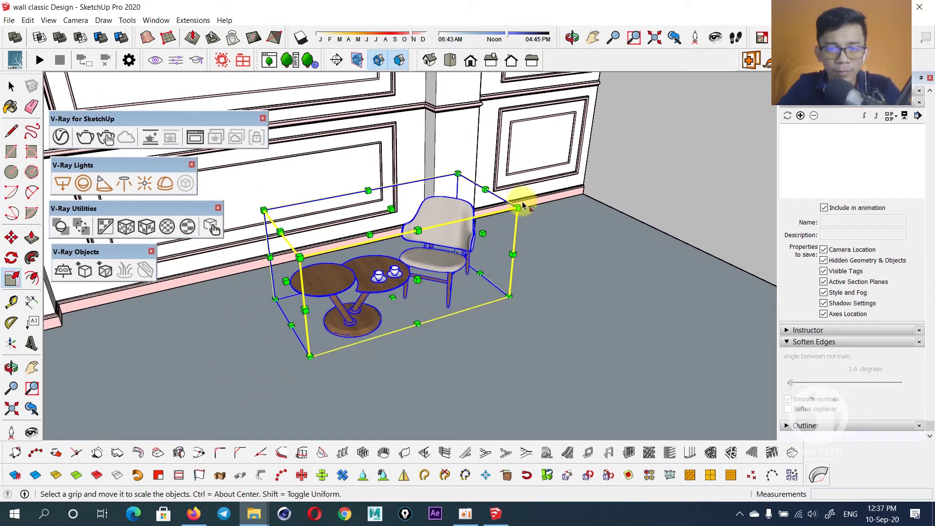
{"action": "mouse_move", "coordinate": [517, 208]}
{"action": "middle_mouse_down"}
{"action": "mouse_move", "coordinate": [651, 157]}
{"action": "mouse_move", "coordinate": [607, 186]}
{"action": "mouse_move", "coordinate": [522, 116]}
{"action": "mouse_move", "coordinate": [654, 119]}
{"action": "mouse_move", "coordinate": [630, 180]}
{"action": "mouse_move", "coordinate": [653, 177]}
{"action": "middle_mouse_up"}
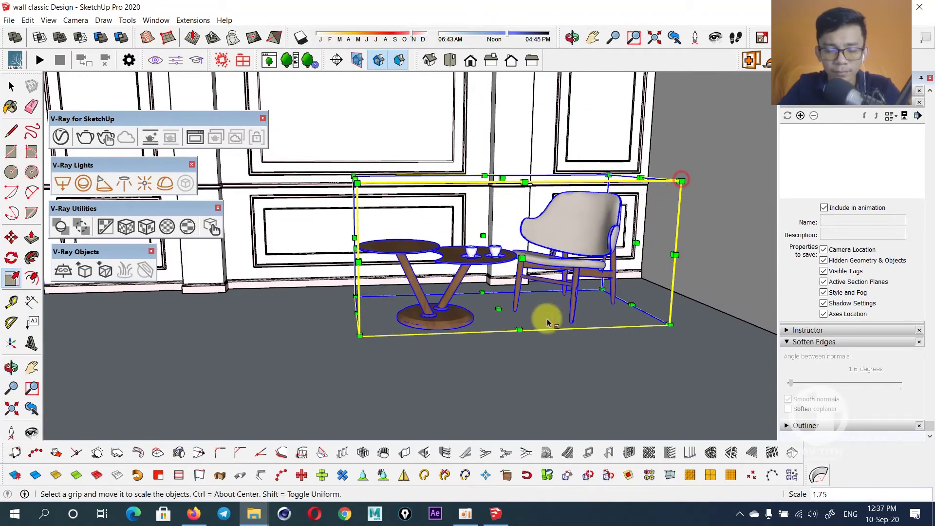
{"action": "middle_click_drag", "start_coordinate": [547, 317], "coordinate": [492, 305]}
{"action": "key", "text": "m"}
{"action": "left_click_drag", "start_coordinate": [604, 349], "coordinate": [499, 348]}
{"action": "mouse_move", "coordinate": [468, 339]}
{"action": "middle_mouse_down"}
{"action": "mouse_move", "coordinate": [495, 330]}
{"action": "mouse_move", "coordinate": [539, 376]}
{"action": "mouse_move", "coordinate": [503, 334]}
{"action": "mouse_move", "coordinate": [619, 378]}
{"action": "mouse_move", "coordinate": [382, 330]}
{"action": "mouse_move", "coordinate": [449, 298]}
{"action": "middle_mouse_up"}
Mirror the group by scaling it -1 on the red axis, then view it from the front.
{"action": "scroll", "coordinate": [487, 336], "scroll_direction": "up", "scroll_amount": 5}
{"action": "scroll", "coordinate": [551, 357], "scroll_direction": "down", "scroll_amount": 4}
{"action": "scroll", "coordinate": [491, 329], "scroll_direction": "up", "scroll_amount": 2}
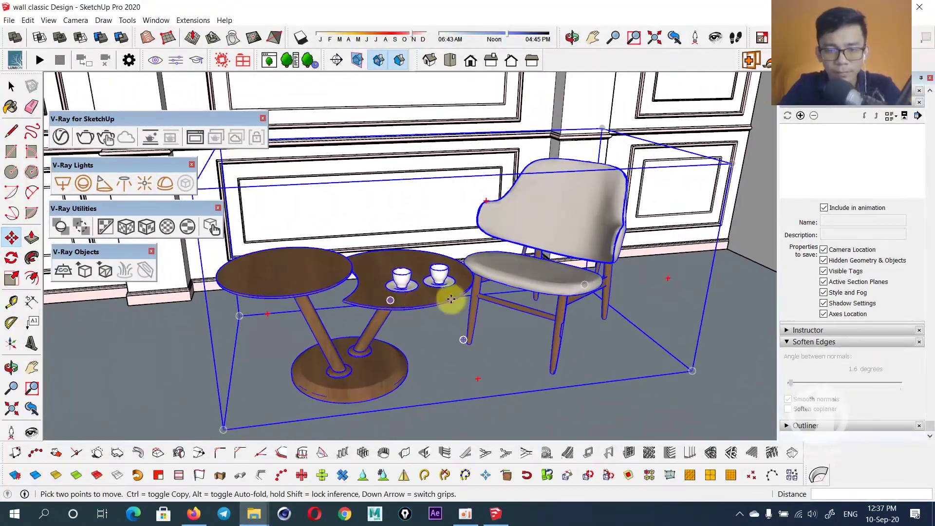
{"action": "key", "text": "s"}
{"action": "left_click_drag", "start_coordinate": [641, 237], "coordinate": [471, 251]}
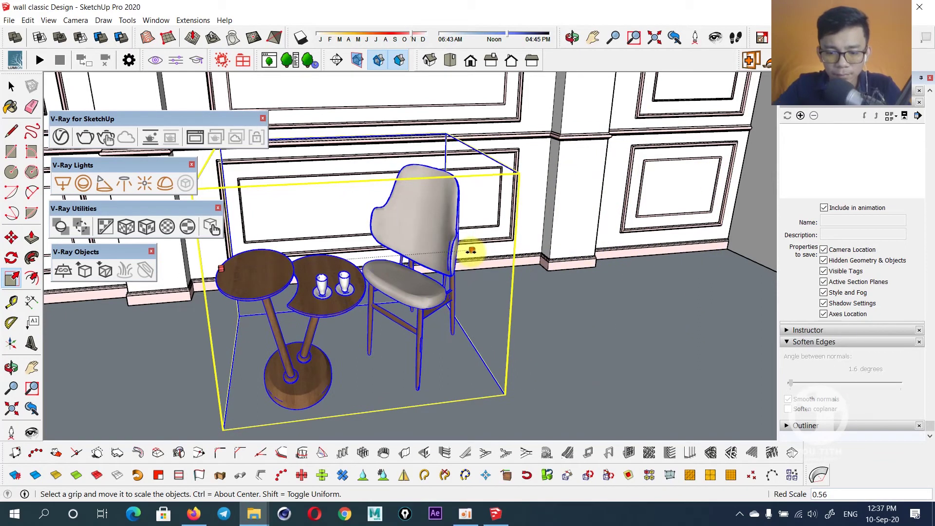
{"action": "key", "text": "Return"}
{"action": "key", "text": "m"}
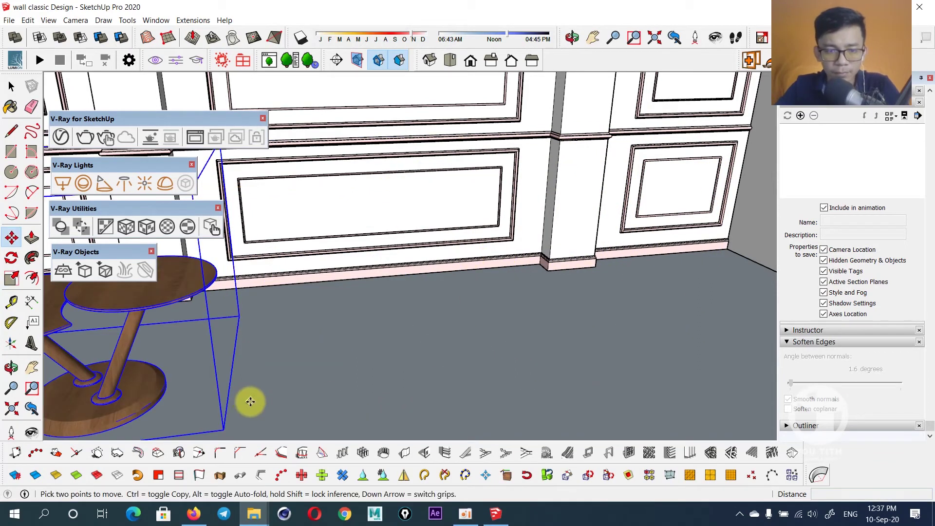
{"action": "scroll", "coordinate": [248, 399], "scroll_direction": "down", "scroll_amount": 4}
{"action": "mouse_move", "coordinate": [491, 334]}
{"action": "middle_mouse_down"}
{"action": "mouse_move", "coordinate": [576, 325]}
{"action": "mouse_move", "coordinate": [499, 254]}
{"action": "mouse_move", "coordinate": [484, 223]}
{"action": "mouse_move", "coordinate": [475, 335]}
{"action": "mouse_move", "coordinate": [476, 323]}
{"action": "mouse_move", "coordinate": [491, 332]}
{"action": "mouse_move", "coordinate": [476, 355]}
{"action": "mouse_move", "coordinate": [382, 387]}
{"action": "mouse_move", "coordinate": [386, 359]}
{"action": "middle_mouse_up"}
{"action": "key", "text": "f"}
{"action": "scroll", "coordinate": [469, 319], "scroll_direction": "up", "scroll_amount": 3}
Hide the room shell.
{"action": "key", "text": "m"}
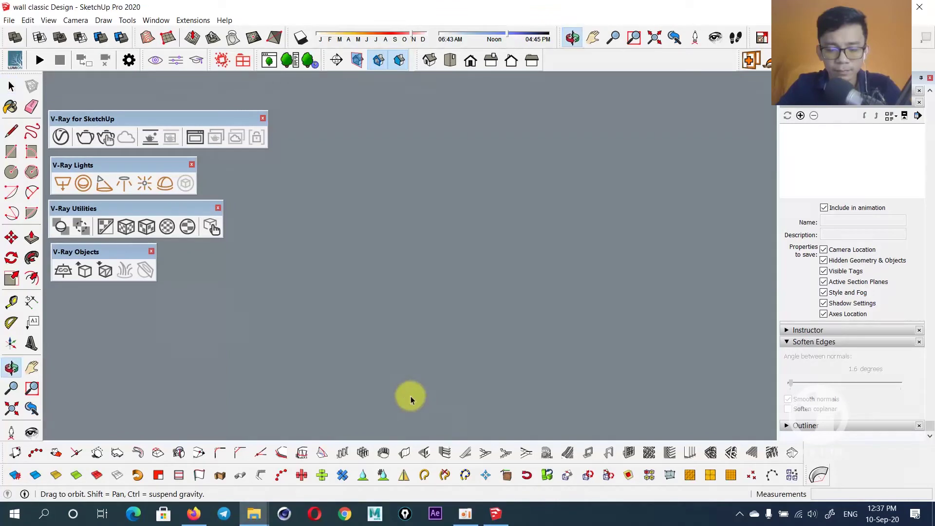
{"action": "key", "text": "space"}
{"action": "left_click", "coordinate": [548, 285]}
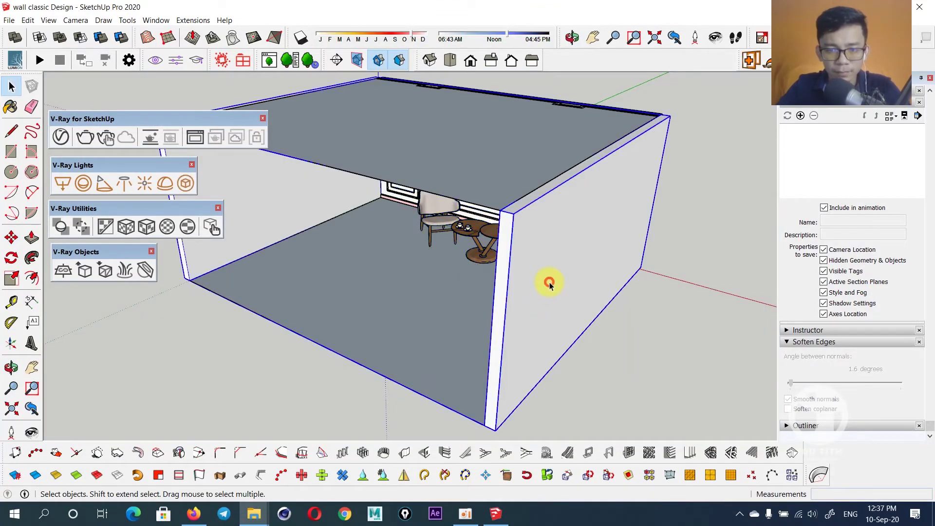
{"action": "right_click", "coordinate": [549, 282]}
{"action": "left_click", "coordinate": [585, 205]}
{"action": "scroll", "coordinate": [507, 247], "scroll_direction": "up", "scroll_amount": 2}
{"action": "scroll", "coordinate": [509, 245], "scroll_direction": "up", "scroll_amount": 2}
Move the chair-and-table group 398 mm forward, then unhide all geometry.
{"action": "mouse_move", "coordinate": [518, 259]}
{"action": "middle_mouse_down"}
{"action": "mouse_move", "coordinate": [434, 292]}
{"action": "mouse_move", "coordinate": [394, 254]}
{"action": "middle_mouse_up"}
{"action": "left_click", "coordinate": [394, 254]}
{"action": "key", "text": "m"}
{"action": "left_click", "coordinate": [411, 344]}
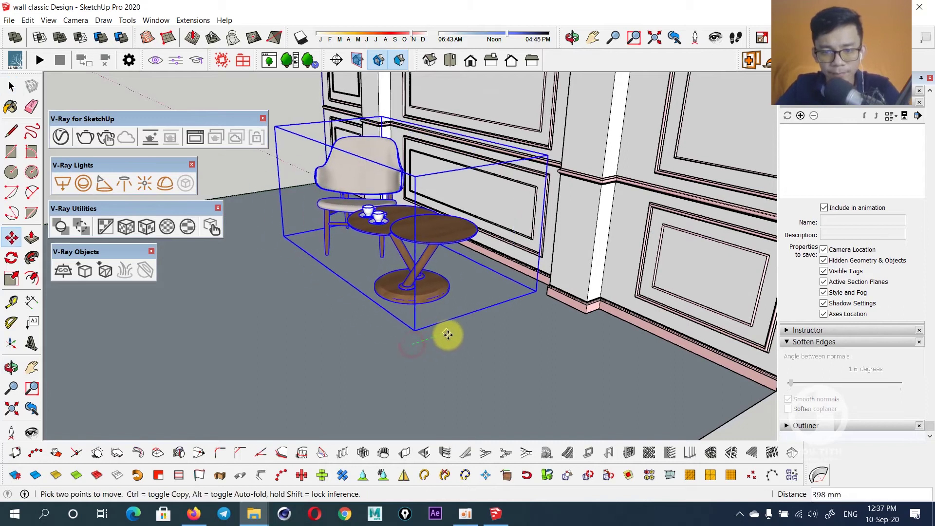
{"action": "left_click", "coordinate": [466, 331]}
{"action": "mouse_move", "coordinate": [466, 330]}
{"action": "middle_mouse_down"}
{"action": "mouse_move", "coordinate": [536, 318]}
{"action": "mouse_move", "coordinate": [591, 282]}
{"action": "mouse_move", "coordinate": [305, 119]}
{"action": "middle_mouse_up"}
{"action": "key", "text": "space"}
{"action": "left_click", "coordinate": [28, 20]}
{"action": "mouse_move", "coordinate": [47, 211]}
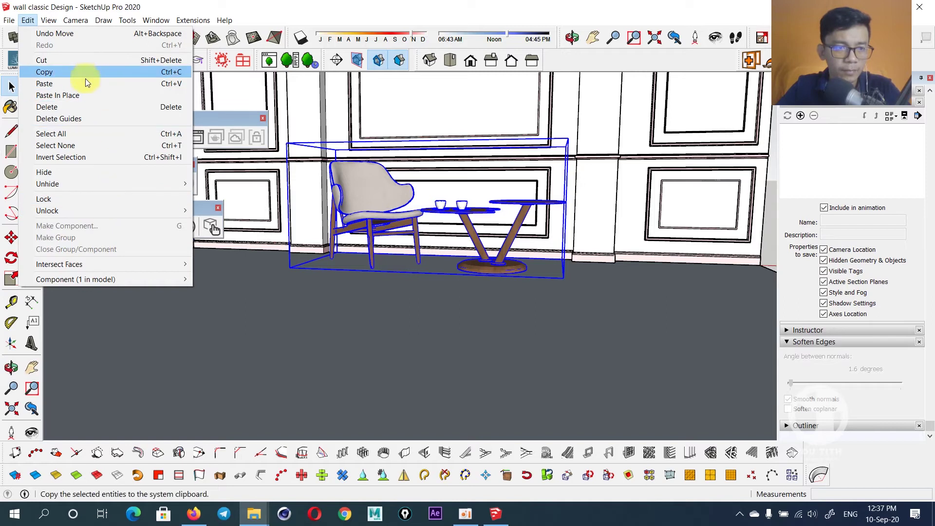
{"action": "mouse_move", "coordinate": [48, 183]}
{"action": "left_click", "coordinate": [207, 208]}
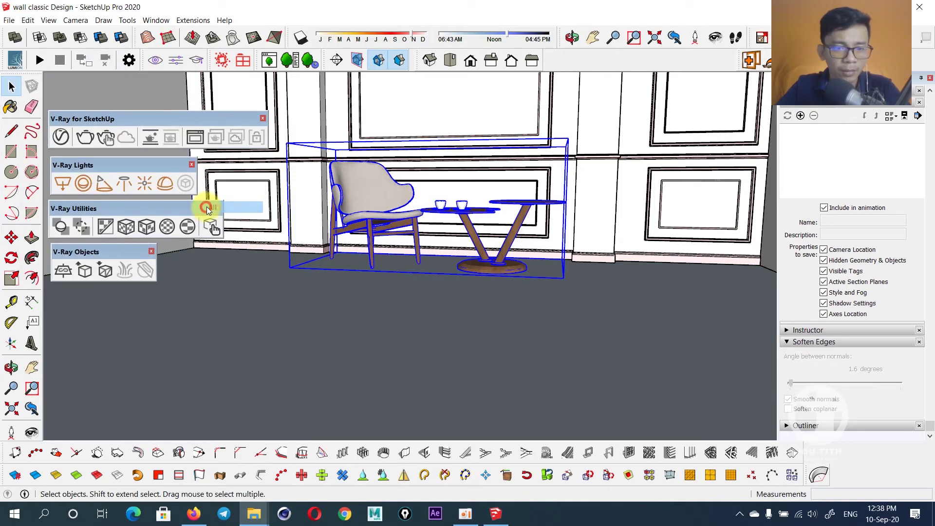
Switch to the front view and zoom in on the wall and furniture.
{"action": "key", "text": "1"}
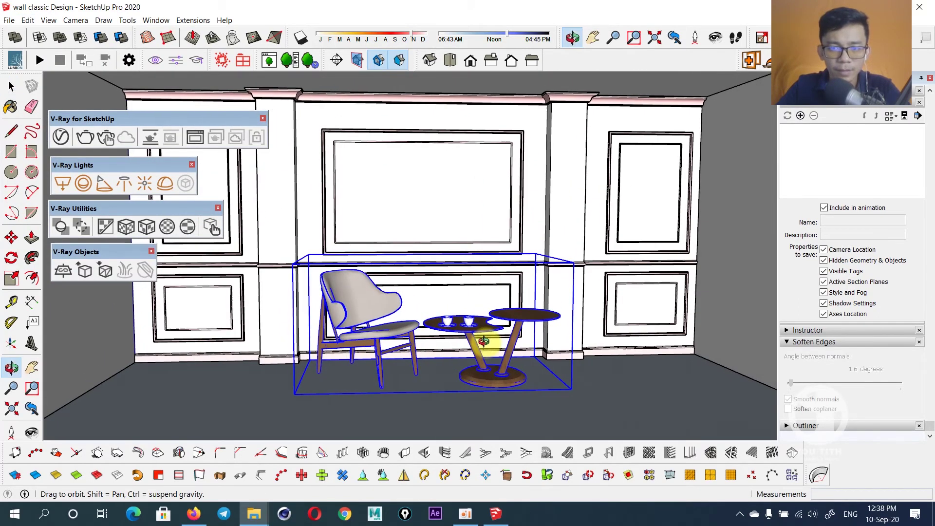
{"action": "scroll", "coordinate": [476, 335], "scroll_direction": "up", "scroll_amount": 1}
{"action": "scroll", "coordinate": [478, 338], "scroll_direction": "up", "scroll_amount": 1}
{"action": "scroll", "coordinate": [478, 341], "scroll_direction": "up", "scroll_amount": 2}
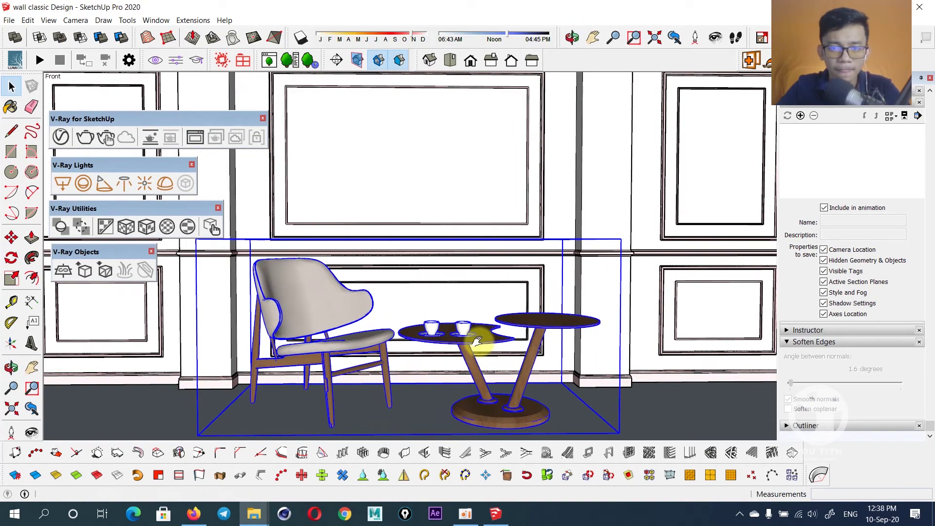
{"action": "scroll", "coordinate": [480, 345], "scroll_direction": "up", "scroll_amount": 1}
{"action": "mouse_move", "coordinate": [478, 336]}
{"action": "middle_mouse_down", "text": "shift"}
{"action": "mouse_move", "coordinate": [455, 333]}
{"action": "mouse_move", "coordinate": [482, 332]}
{"action": "middle_mouse_up", "text": "shift"}
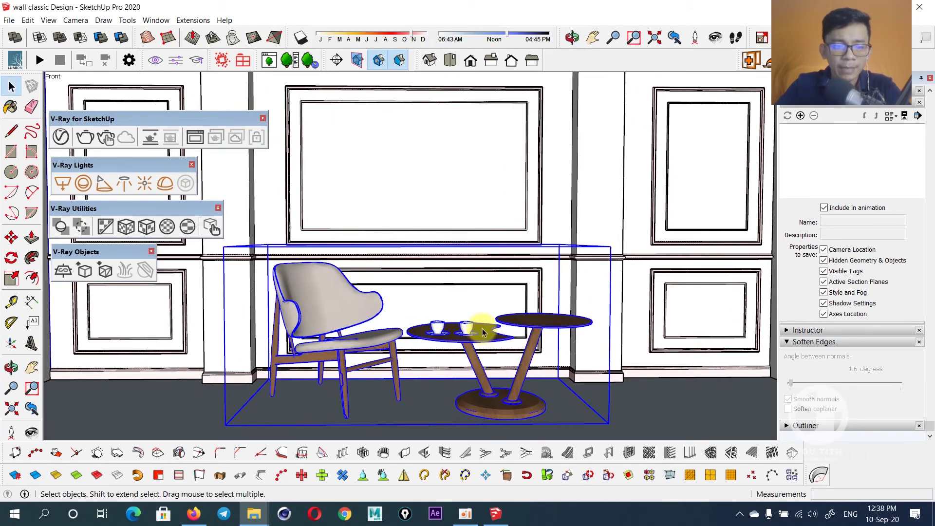
Nudge the chair-and-table group by 50, then deselect it and orbit to an angled view.
{"action": "left_click", "coordinate": [631, 208]}
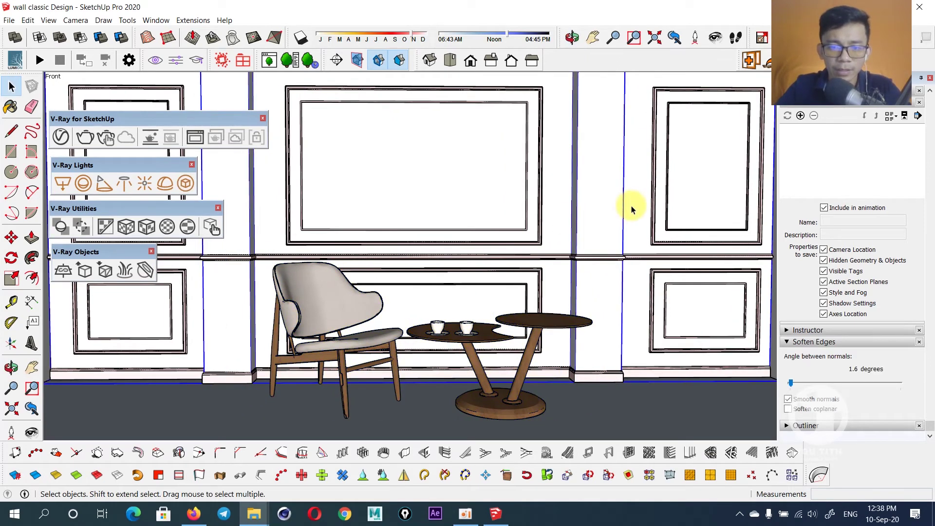
{"action": "left_click", "coordinate": [359, 344]}
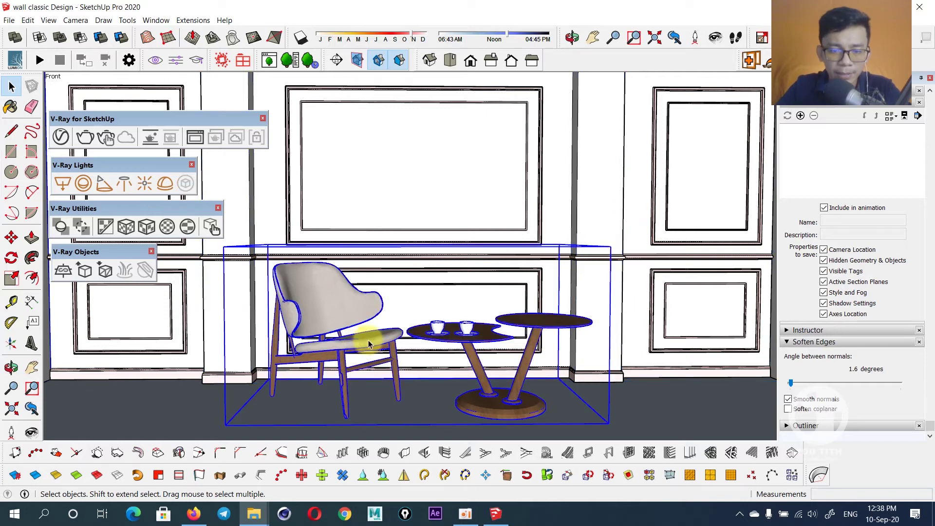
{"action": "key", "text": "m"}
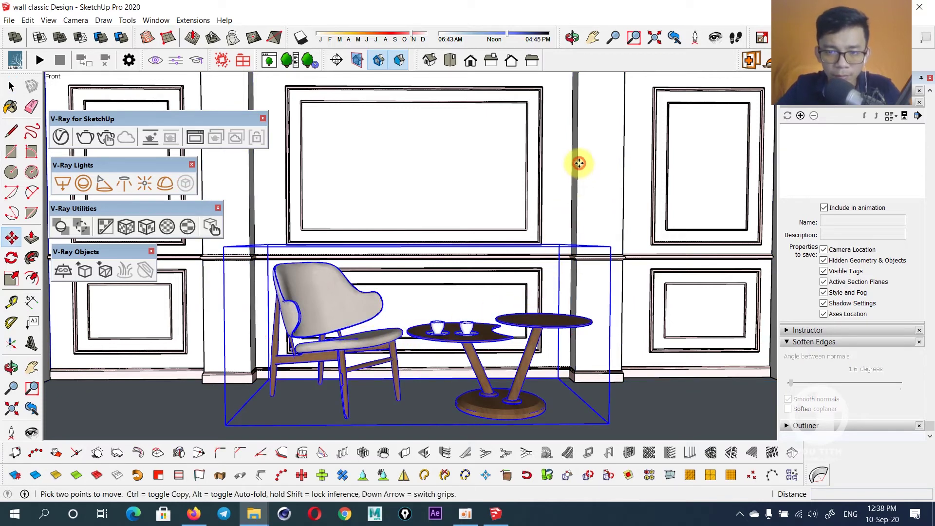
{"action": "left_click", "coordinate": [579, 163]}
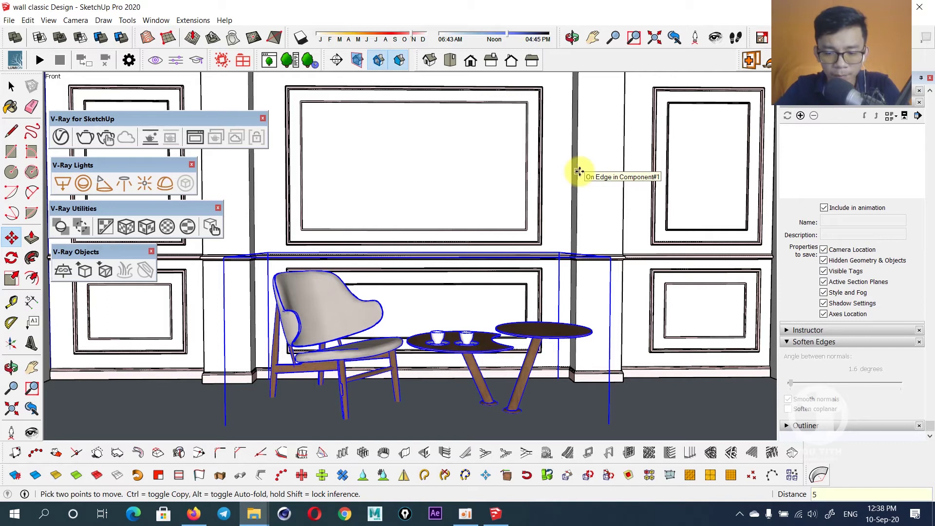
{"action": "key", "text": "Return"}
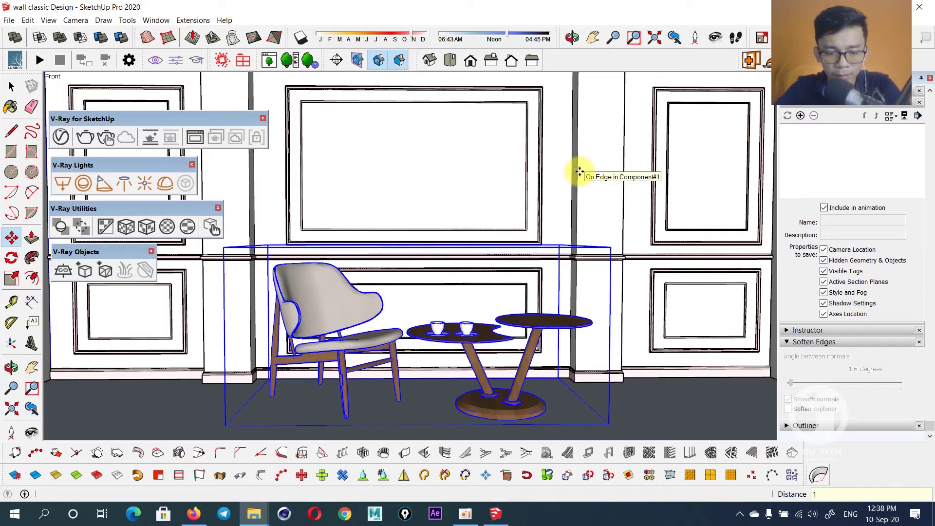
{"action": "type", "text": "5"}
{"action": "type", "text": "0"}
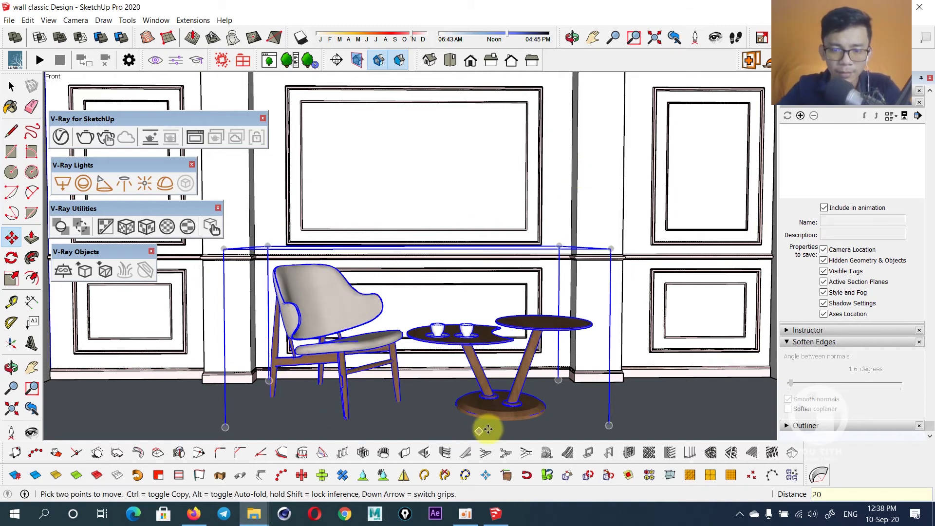
{"action": "key", "text": "space"}
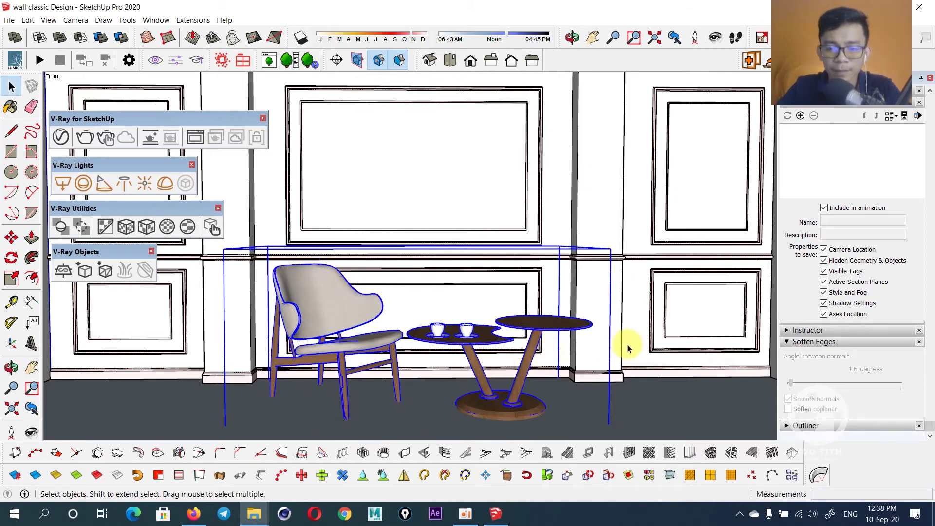
{"action": "left_click", "coordinate": [657, 323]}
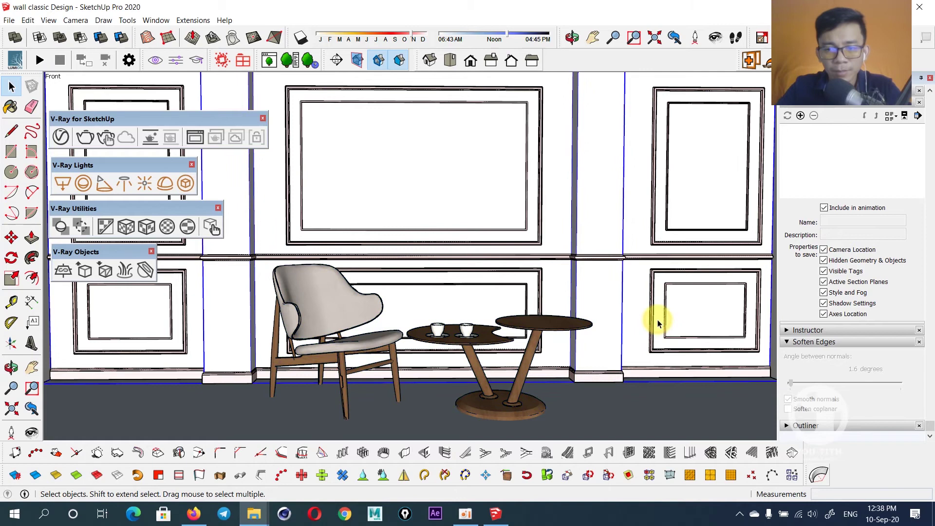
{"action": "mouse_move", "coordinate": [658, 323]}
{"action": "middle_mouse_down"}
{"action": "mouse_move", "coordinate": [445, 299]}
{"action": "mouse_move", "coordinate": [495, 328]}
{"action": "mouse_move", "coordinate": [485, 334]}
{"action": "mouse_move", "coordinate": [526, 312]}
{"action": "mouse_move", "coordinate": [501, 303]}
{"action": "mouse_move", "coordinate": [501, 293]}
{"action": "mouse_move", "coordinate": [359, 288]}
{"action": "mouse_move", "coordinate": [402, 310]}
{"action": "mouse_move", "coordinate": [462, 305]}
{"action": "mouse_move", "coordinate": [388, 291]}
{"action": "mouse_move", "coordinate": [466, 264]}
{"action": "mouse_move", "coordinate": [595, 296]}
{"action": "mouse_move", "coordinate": [715, 252]}
{"action": "mouse_move", "coordinate": [435, 291]}
{"action": "mouse_move", "coordinate": [487, 316]}
{"action": "mouse_move", "coordinate": [495, 273]}
{"action": "mouse_move", "coordinate": [426, 331]}
{"action": "middle_mouse_up"}
{"action": "scroll", "coordinate": [428, 327], "scroll_direction": "up", "scroll_amount": 2}
{"action": "middle_click_drag", "start_coordinate": [429, 320], "coordinate": [450, 328], "text": "shift"}
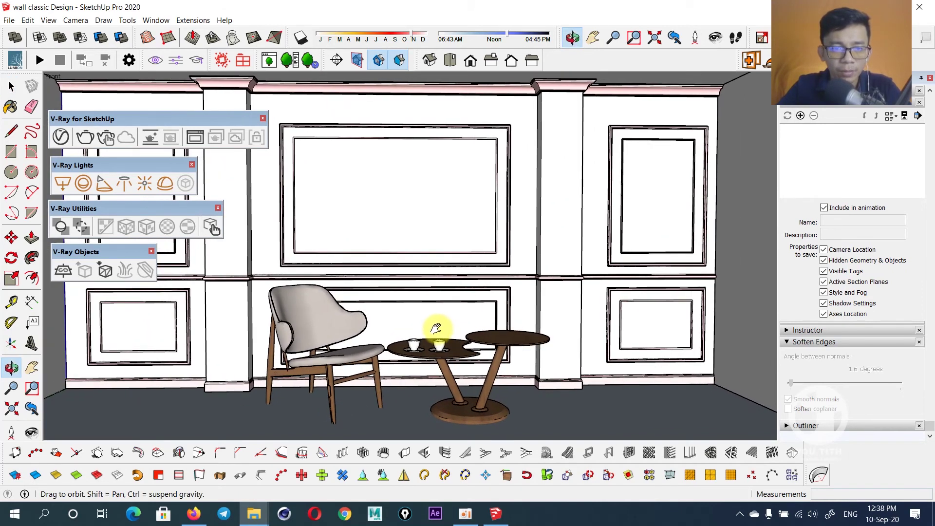
{"action": "key", "text": "space"}
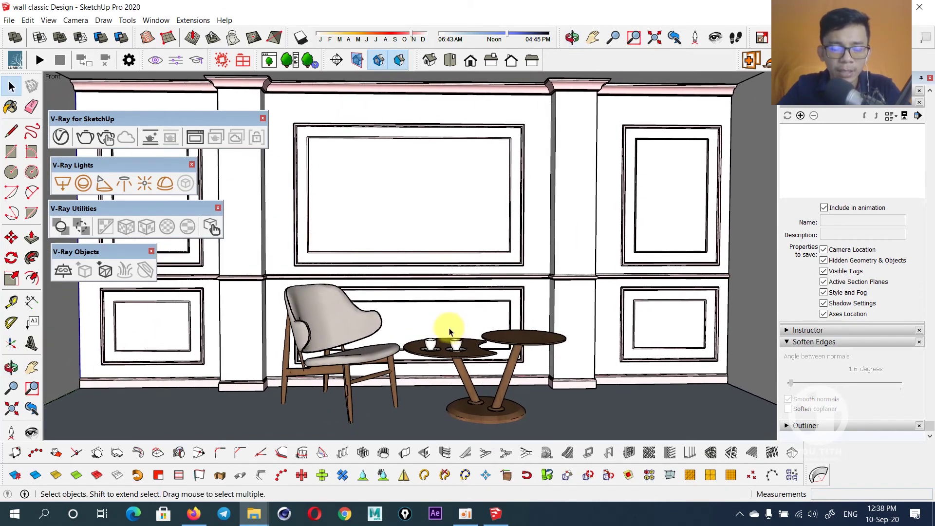